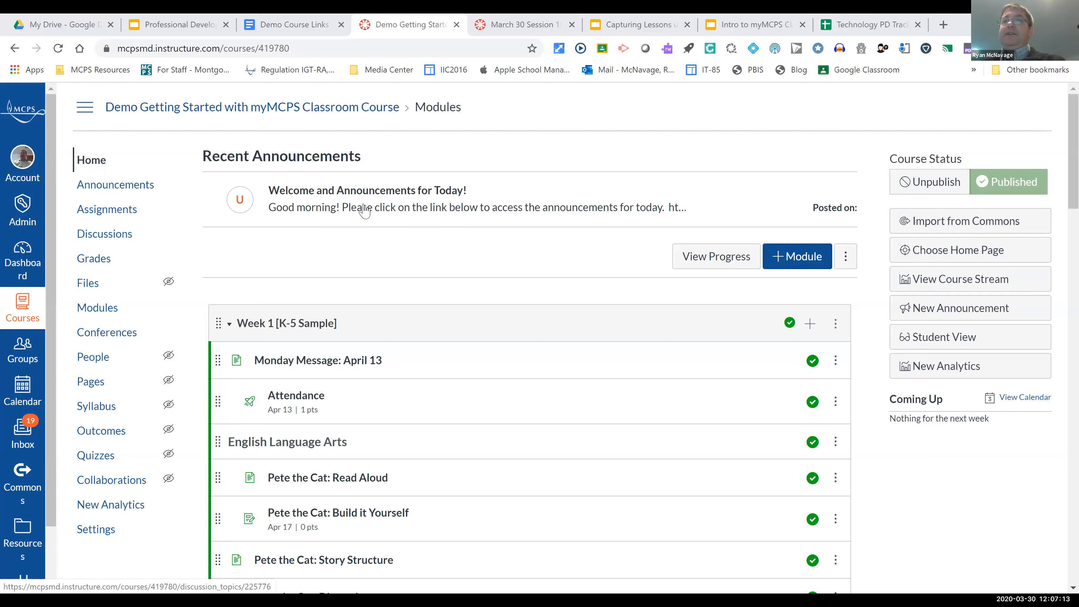
Step: Look through the Week 1 [K-5 Sample] module's items across its English Language Arts, Math and Social Studies sections
{"action": "scroll", "coordinate": [369, 219], "scroll_direction": "down", "scroll_amount": 3}
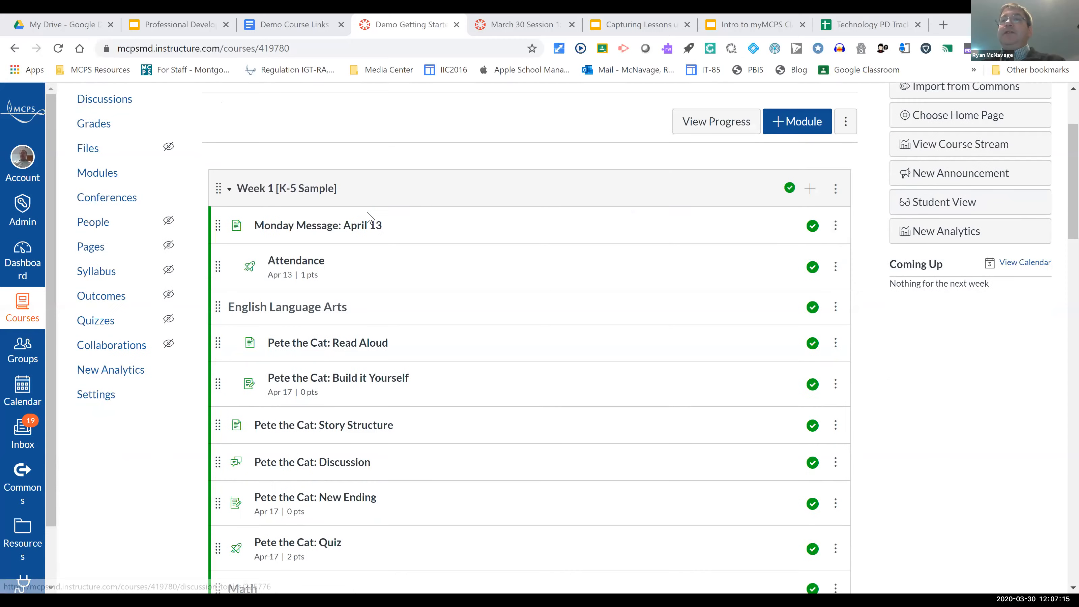
{"action": "scroll", "coordinate": [374, 178], "scroll_direction": "down", "scroll_amount": 2}
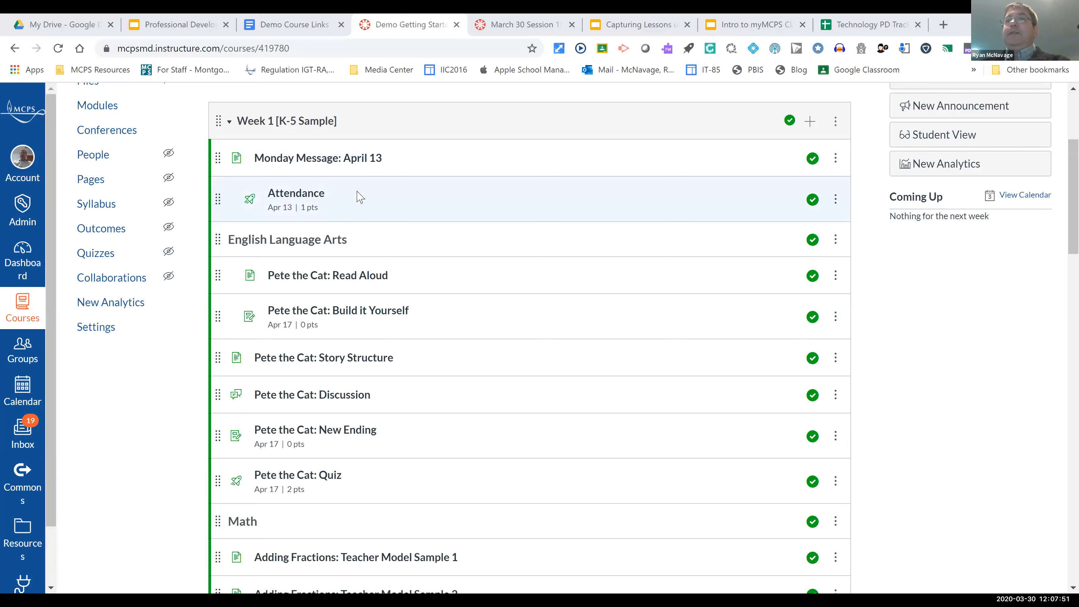
{"action": "scroll", "coordinate": [357, 197], "scroll_direction": "down", "scroll_amount": 3}
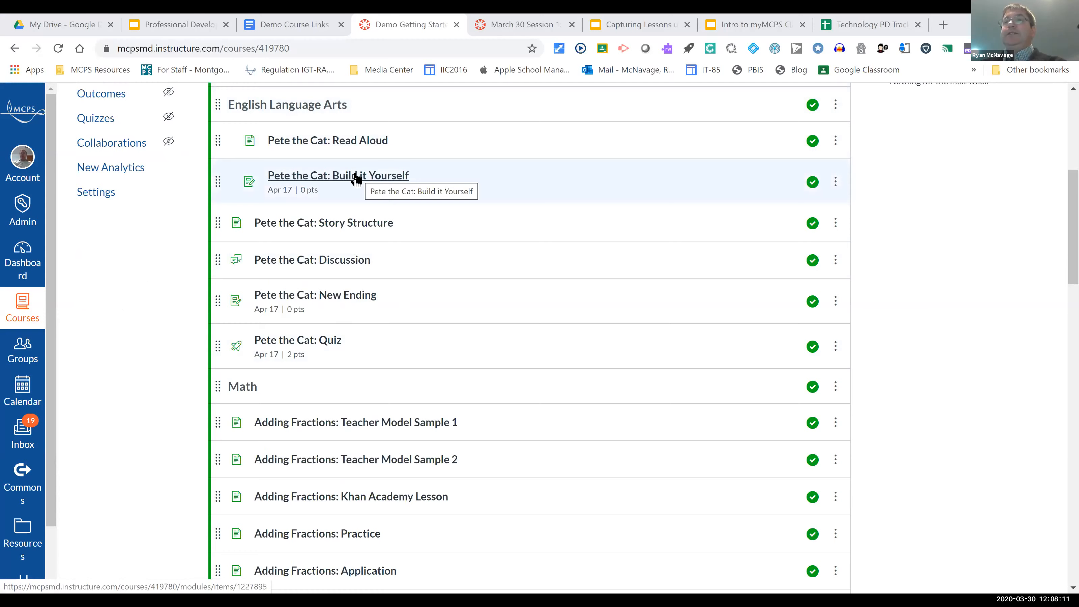
{"action": "scroll", "coordinate": [356, 179], "scroll_direction": "down", "scroll_amount": 2}
{"action": "scroll", "coordinate": [336, 166], "scroll_direction": "down", "scroll_amount": 4}
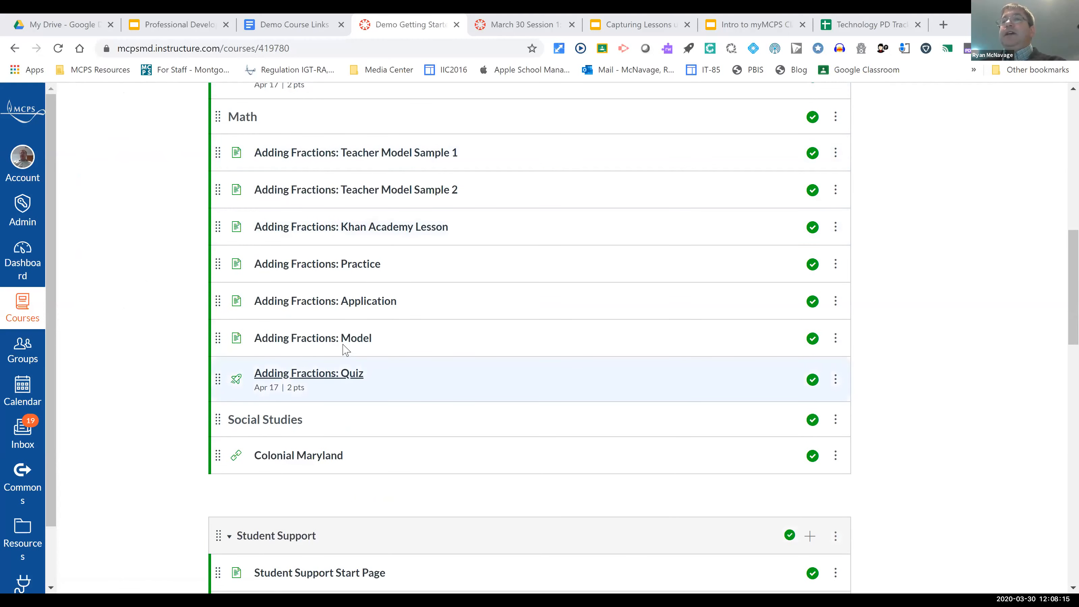
{"action": "scroll", "coordinate": [344, 351], "scroll_direction": "up", "scroll_amount": 3}
{"action": "scroll", "coordinate": [347, 350], "scroll_direction": "up", "scroll_amount": 5}
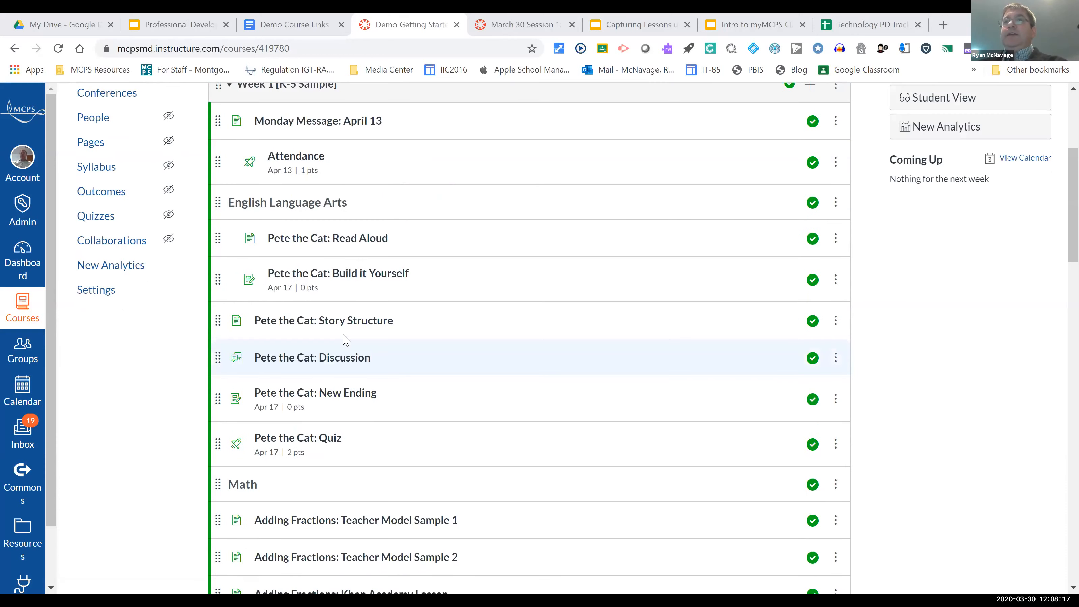
{"action": "scroll", "coordinate": [347, 340], "scroll_direction": "up", "scroll_amount": 2}
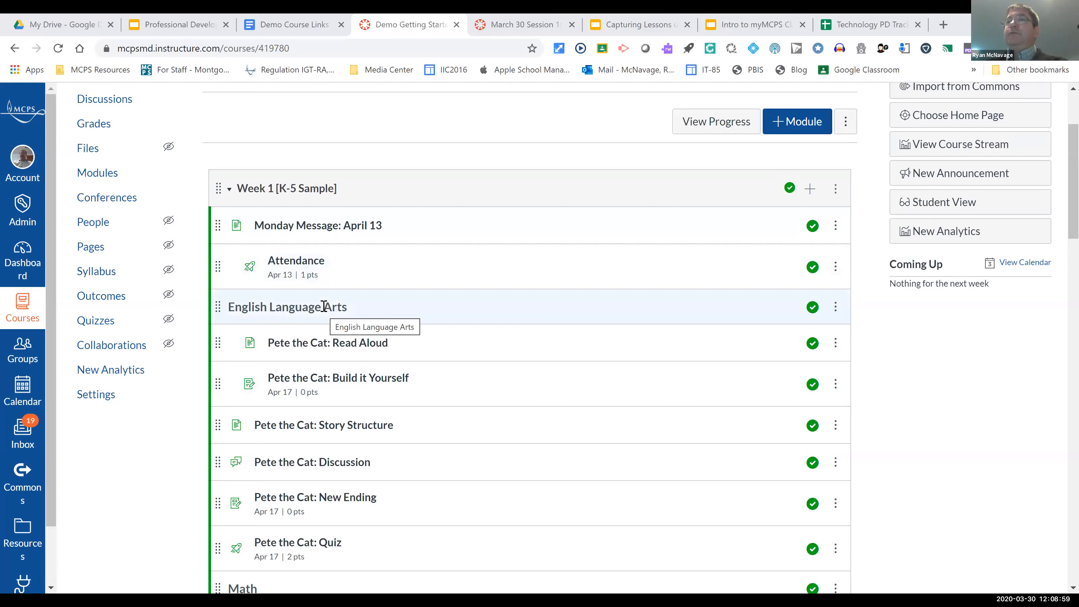
Step: Open the Monday Message: April 13 page and read its welcome video, subject sections and closing note about Conferences
{"action": "left_click", "coordinate": [319, 227]}
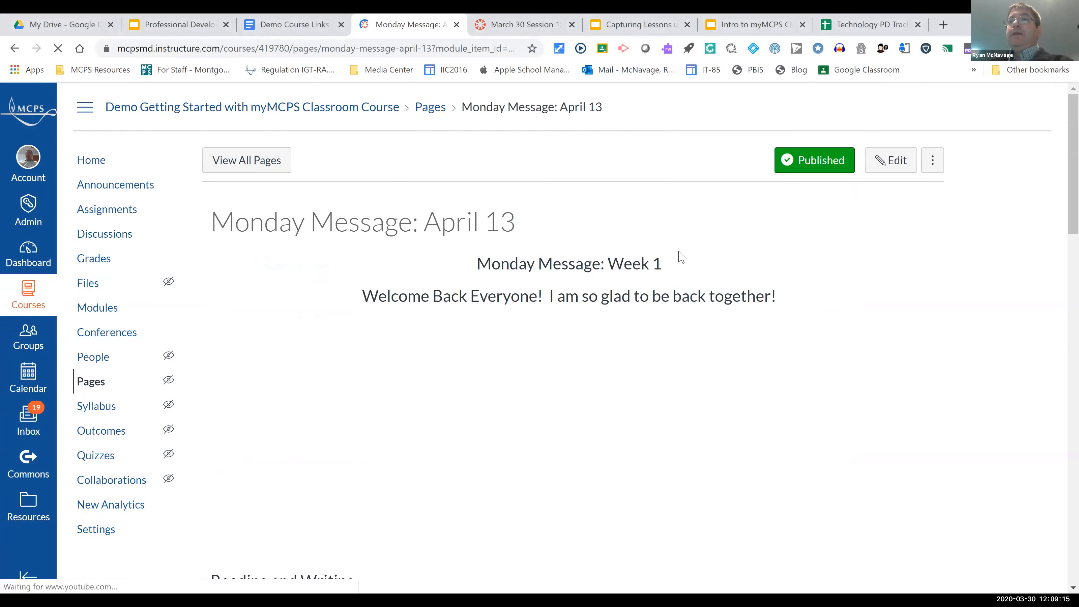
{"action": "scroll", "coordinate": [794, 251], "scroll_direction": "down", "scroll_amount": 2}
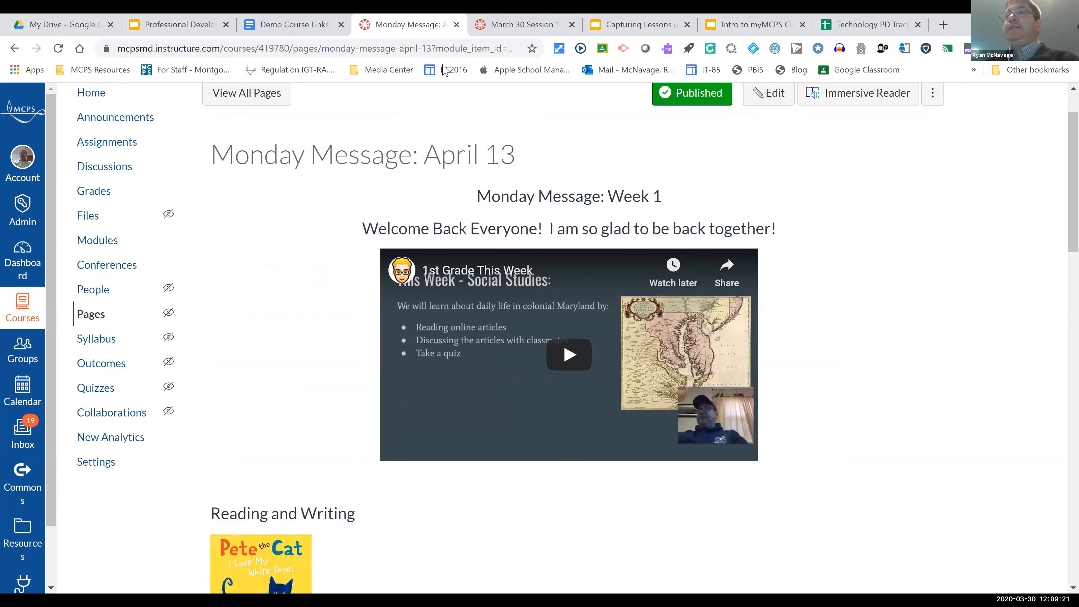
{"action": "scroll", "coordinate": [549, 345], "scroll_direction": "down", "scroll_amount": 2}
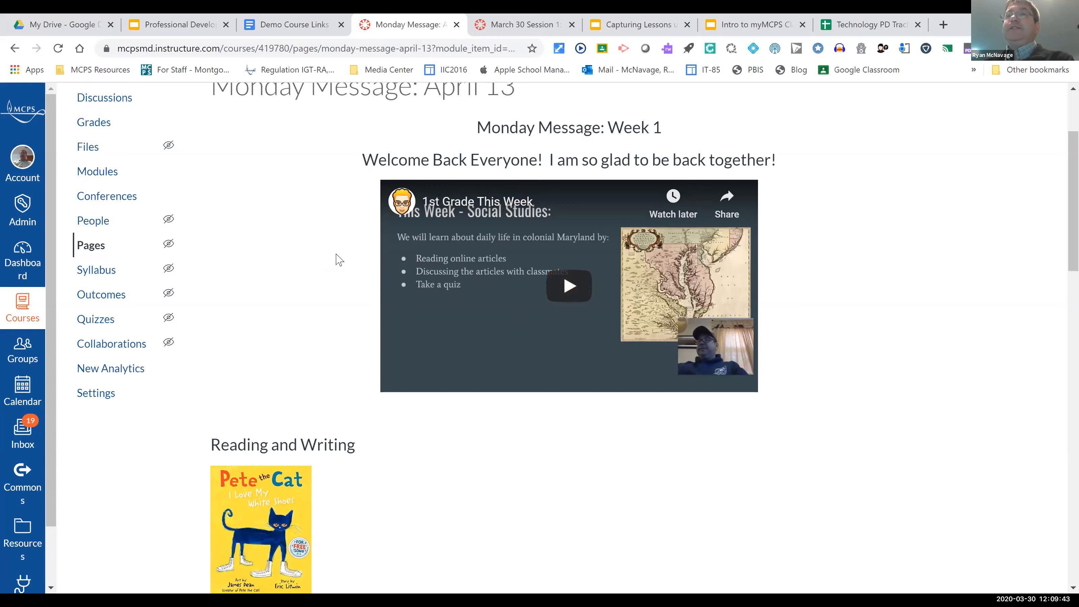
{"action": "scroll", "coordinate": [359, 240], "scroll_direction": "down", "scroll_amount": 5}
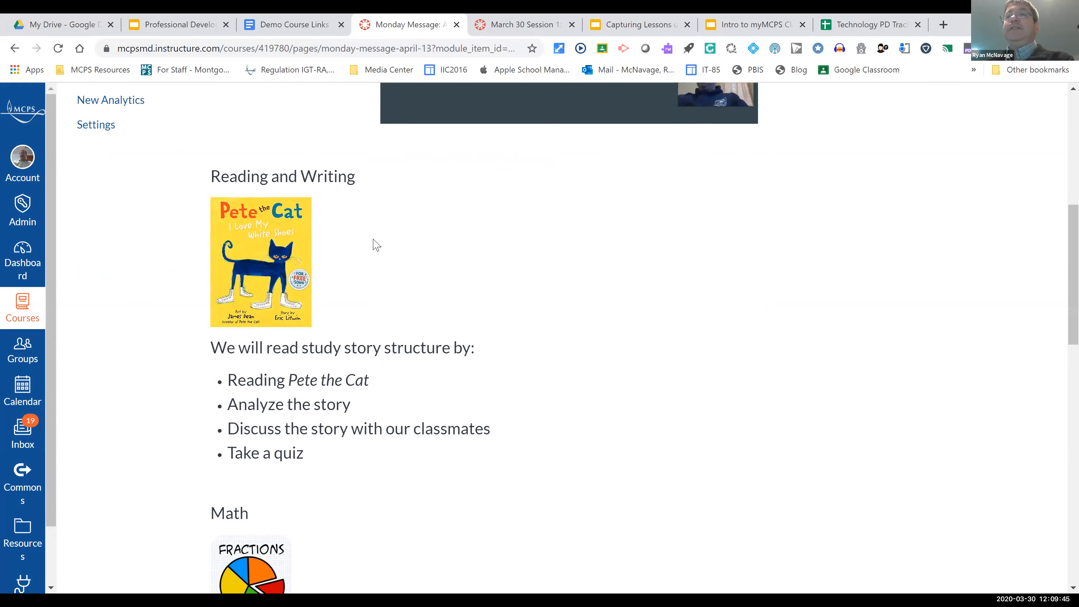
{"action": "scroll", "coordinate": [374, 245], "scroll_direction": "down", "scroll_amount": 4}
{"action": "scroll", "coordinate": [376, 245], "scroll_direction": "down", "scroll_amount": 5}
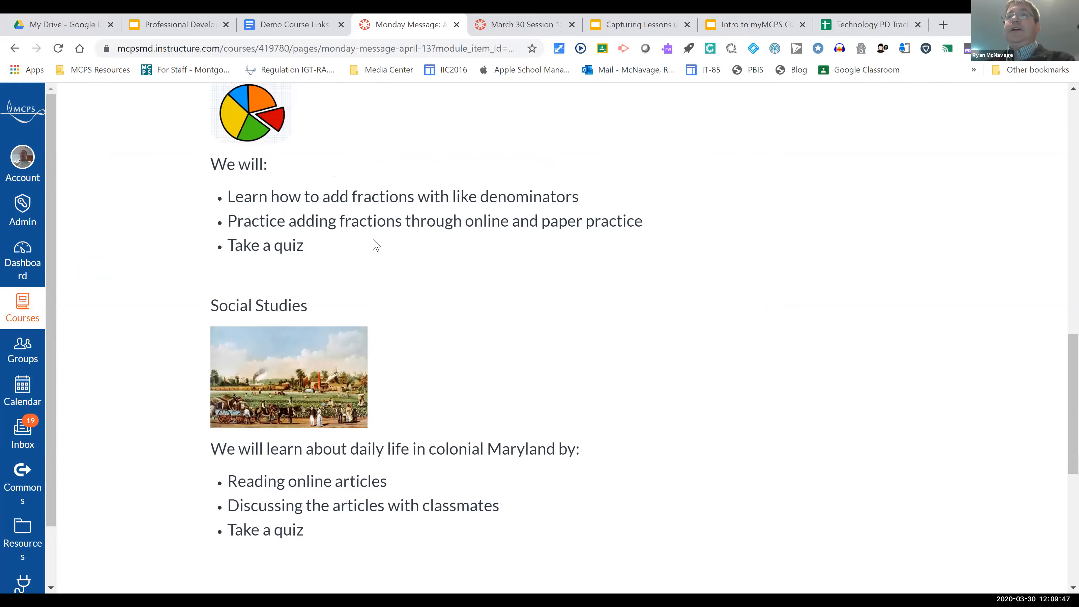
{"action": "scroll", "coordinate": [376, 246], "scroll_direction": "down", "scroll_amount": 1}
{"action": "scroll", "coordinate": [373, 238], "scroll_direction": "down", "scroll_amount": 2}
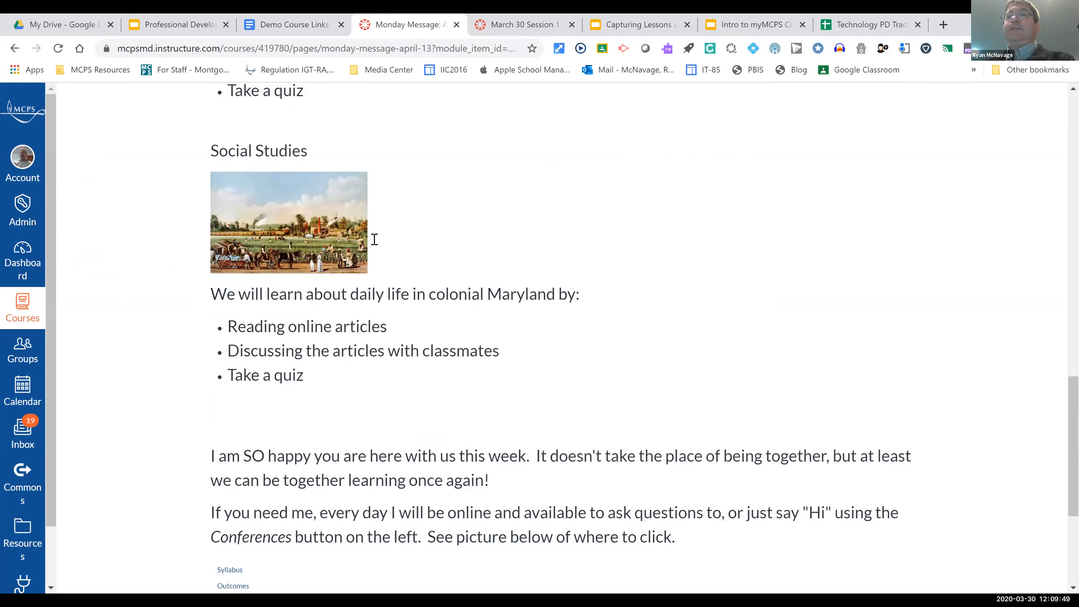
{"action": "scroll", "coordinate": [374, 239], "scroll_direction": "down", "scroll_amount": 4}
{"action": "scroll", "coordinate": [374, 240], "scroll_direction": "down", "scroll_amount": 1}
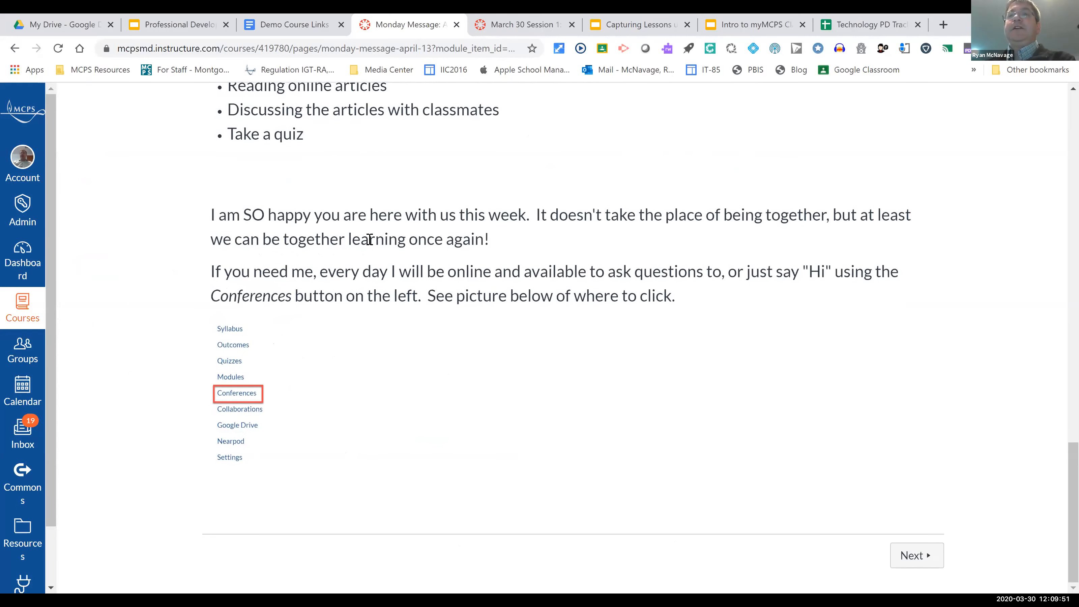
{"action": "scroll", "coordinate": [371, 246], "scroll_direction": "up", "scroll_amount": 2}
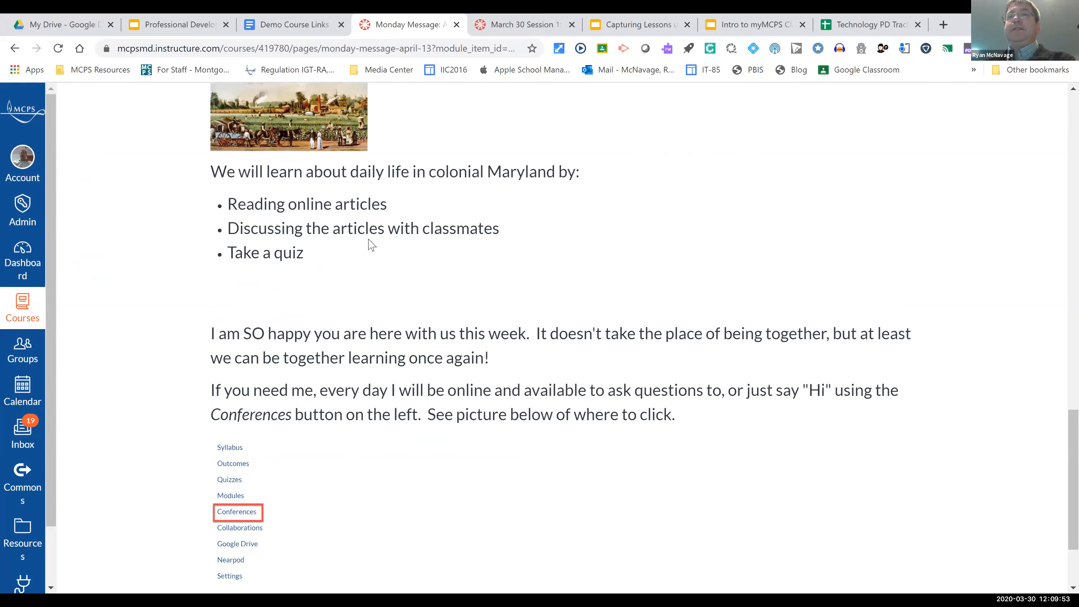
{"action": "scroll", "coordinate": [372, 245], "scroll_direction": "up", "scroll_amount": 6}
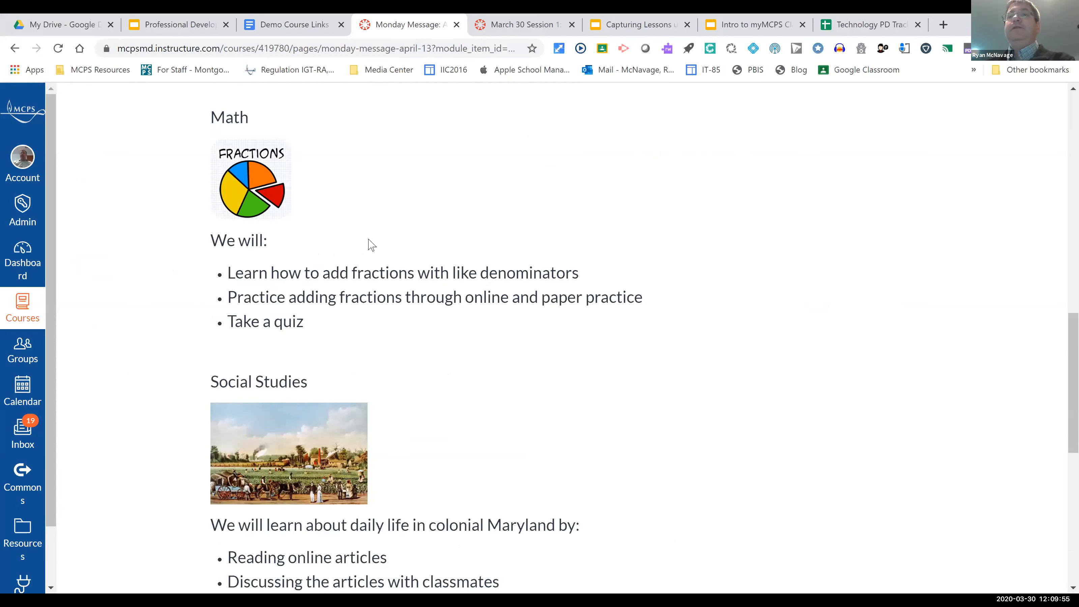
{"action": "scroll", "coordinate": [370, 241], "scroll_direction": "up", "scroll_amount": 4}
{"action": "scroll", "coordinate": [369, 238], "scroll_direction": "down", "scroll_amount": 12}
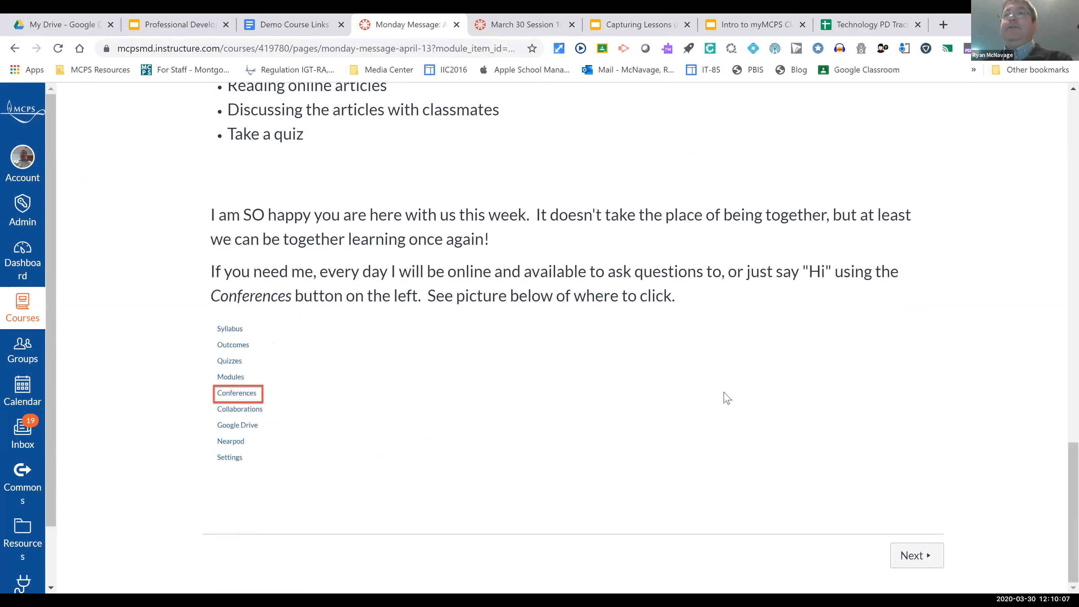
{"action": "scroll", "coordinate": [274, 181], "scroll_direction": "up", "scroll_amount": 20}
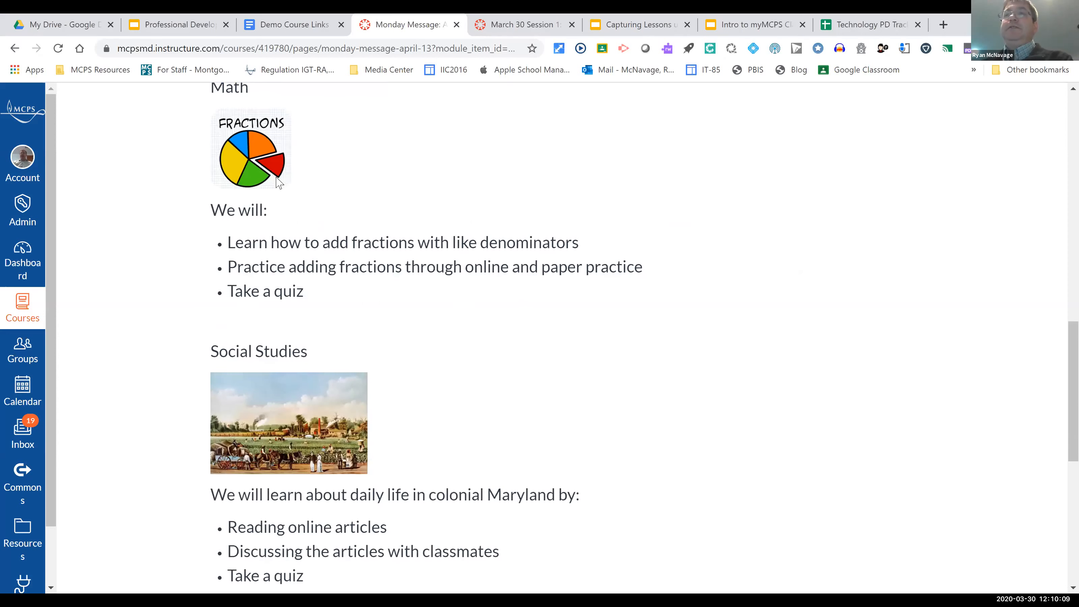
{"action": "scroll", "coordinate": [95, 213], "scroll_direction": "up", "scroll_amount": 1}
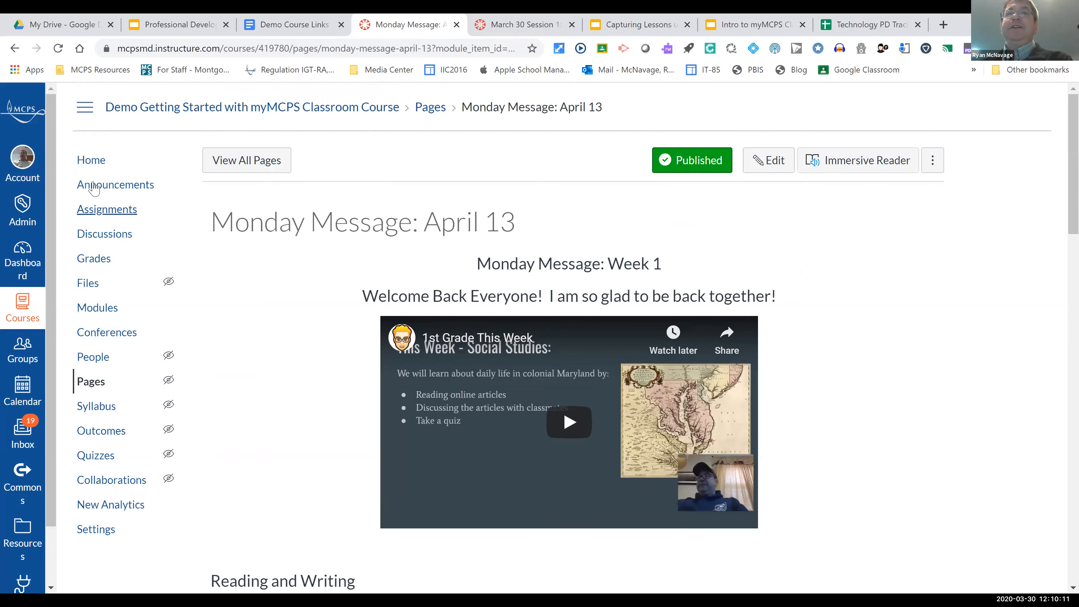
Step: Return to the course home page and switch the course to Student View
{"action": "left_click", "coordinate": [91, 160]}
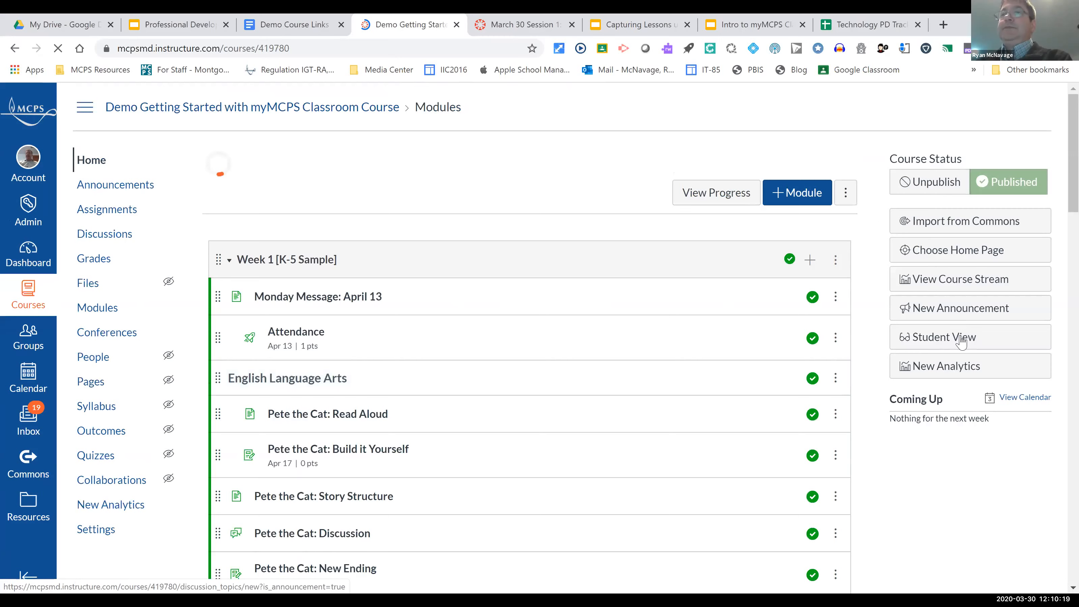
{"action": "left_click", "coordinate": [961, 338]}
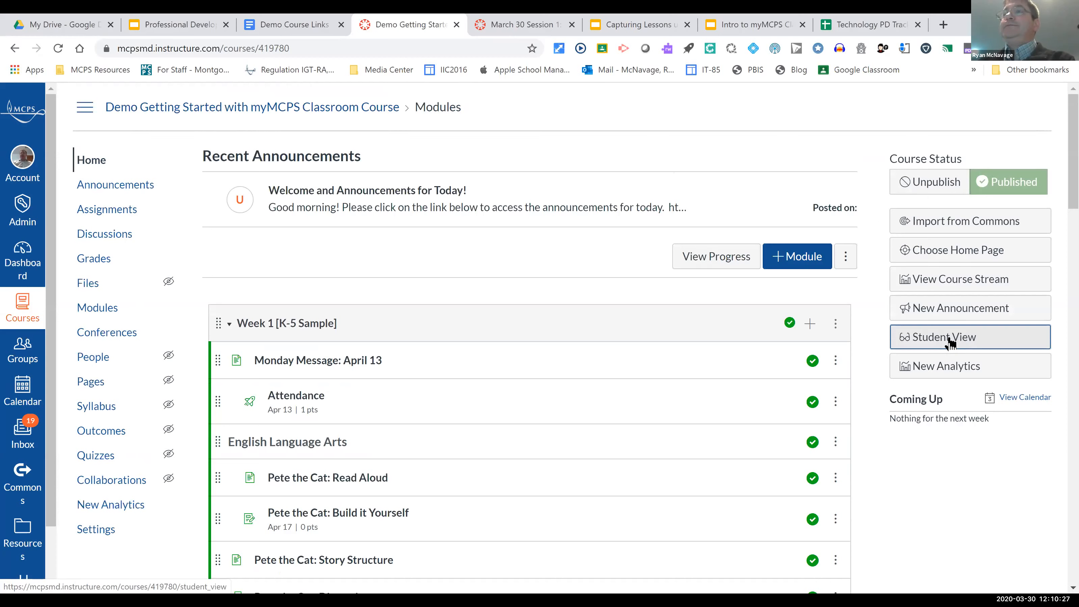
{"action": "left_click", "coordinate": [951, 343]}
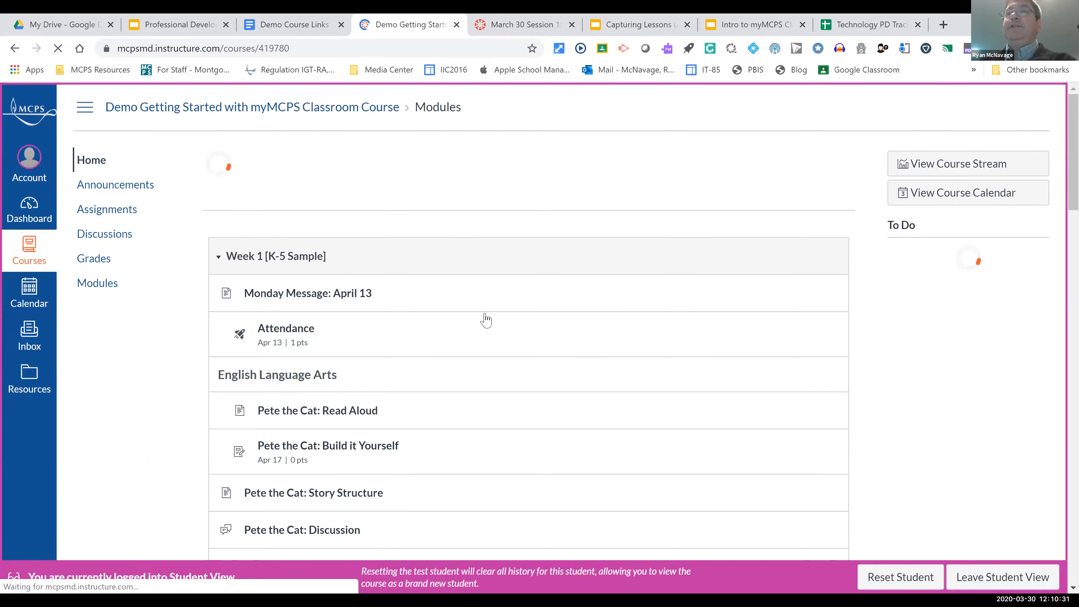
Step: Open Monday Message: April 13 as the test student and view it through to the end
{"action": "scroll", "coordinate": [363, 226], "scroll_direction": "down", "scroll_amount": 3}
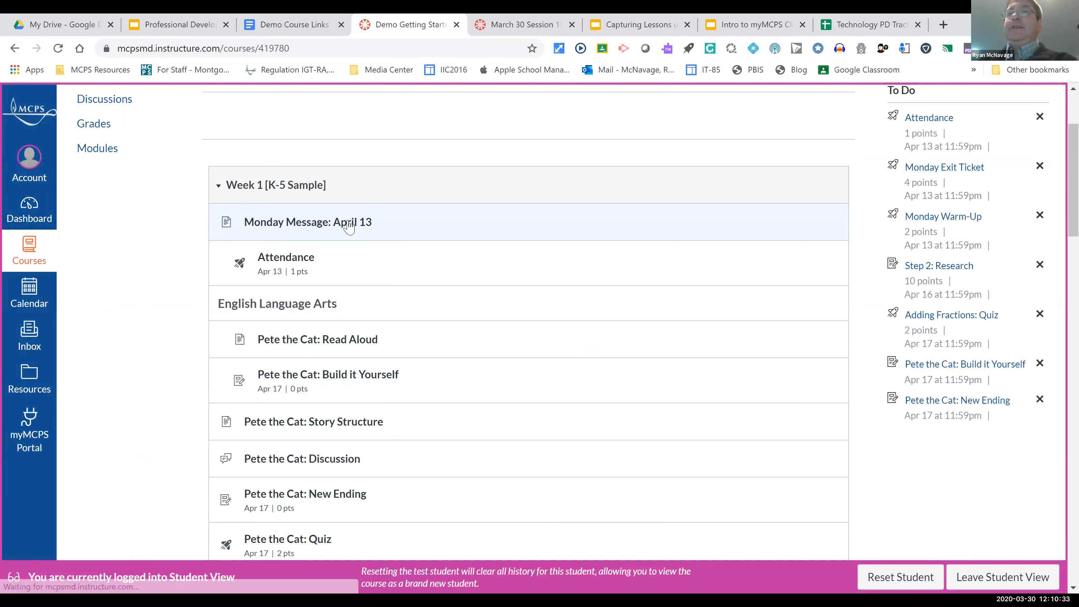
{"action": "left_click", "coordinate": [349, 225]}
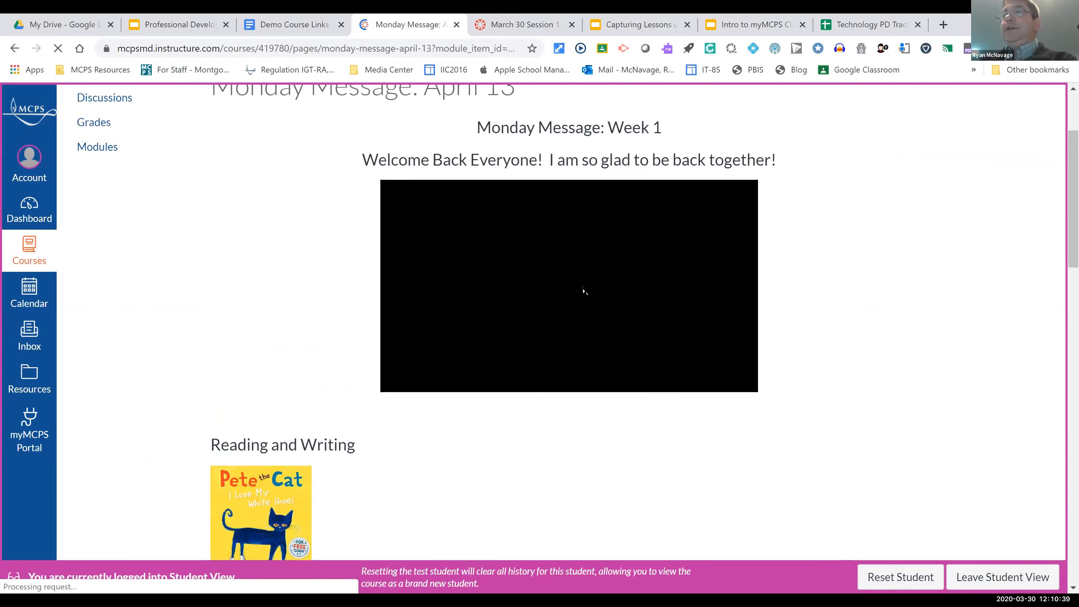
{"action": "scroll", "coordinate": [584, 289], "scroll_direction": "down", "scroll_amount": 10}
{"action": "scroll", "coordinate": [914, 532], "scroll_direction": "down", "scroll_amount": 5}
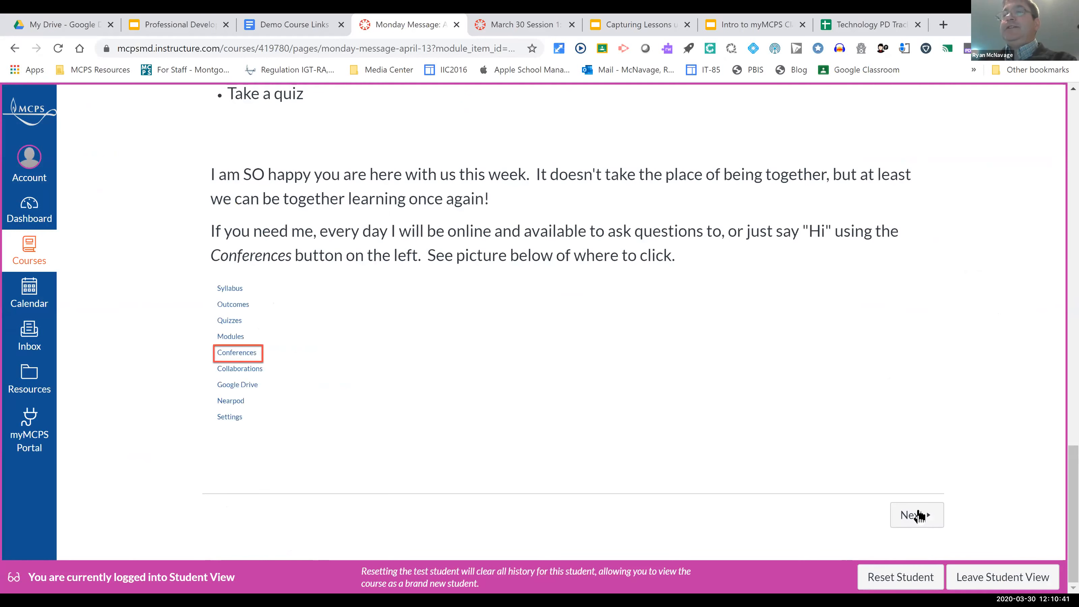
Step: Continue to the Attendance quiz, answer Yes to "I am here today.", submit it and review the submission
{"action": "left_click", "coordinate": [918, 515]}
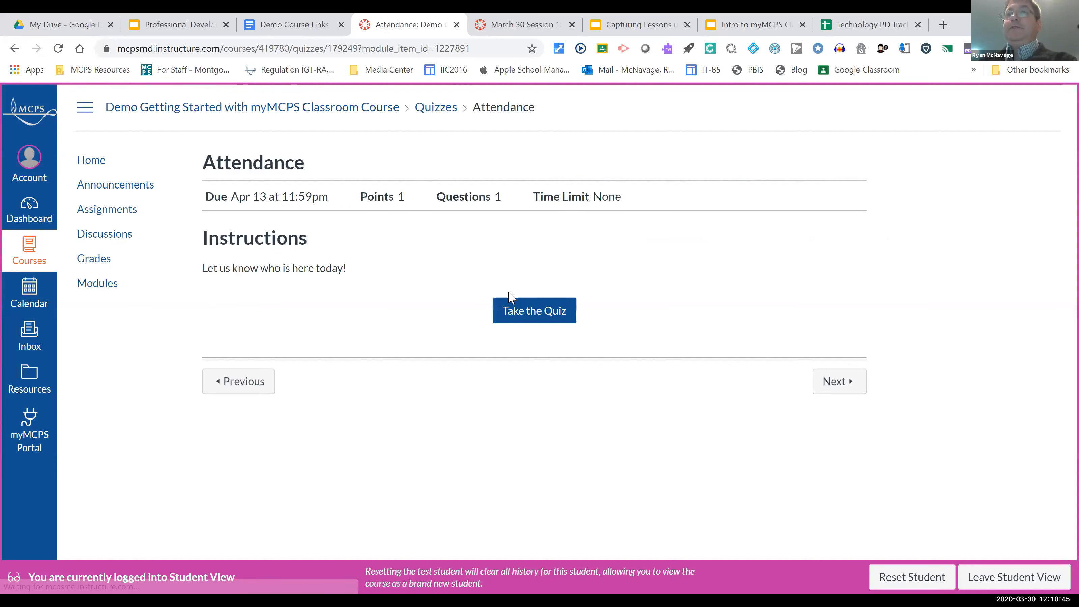
{"action": "left_click", "coordinate": [539, 319]}
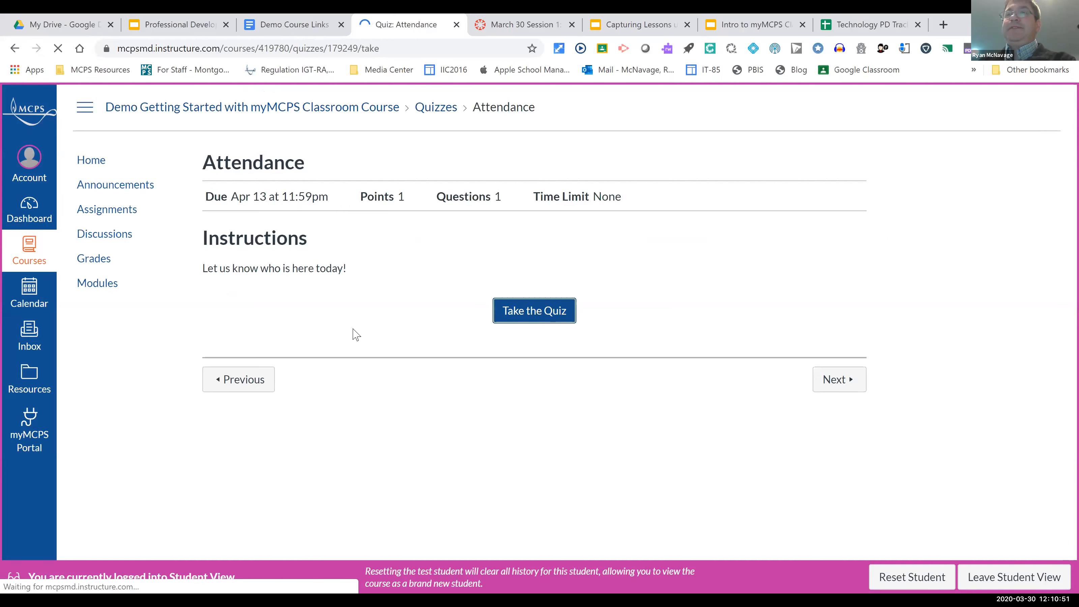
{"action": "left_click", "coordinate": [256, 374]}
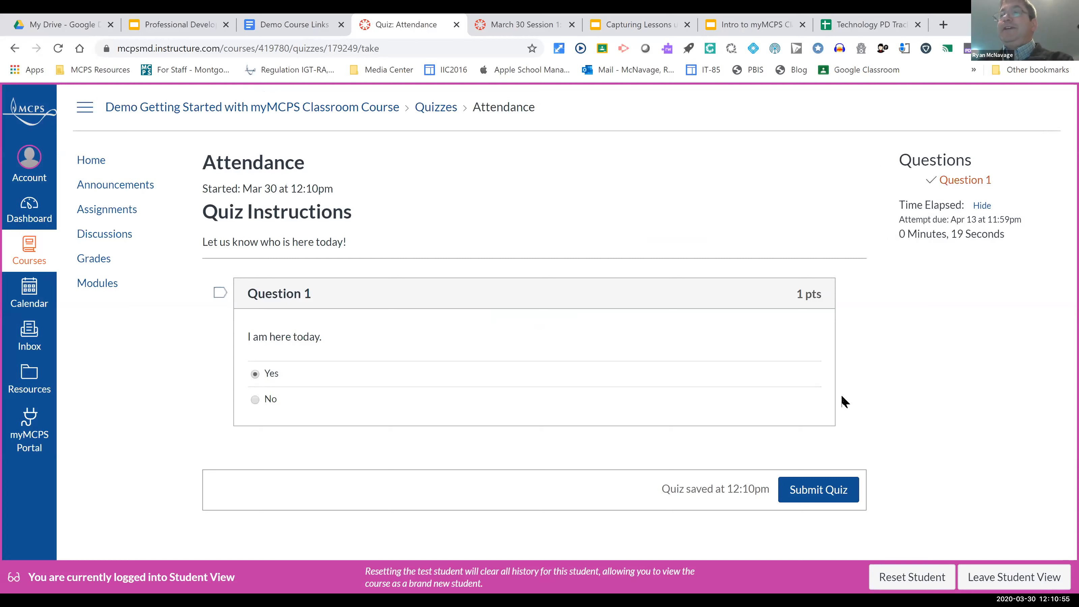
{"action": "left_click", "coordinate": [822, 497]}
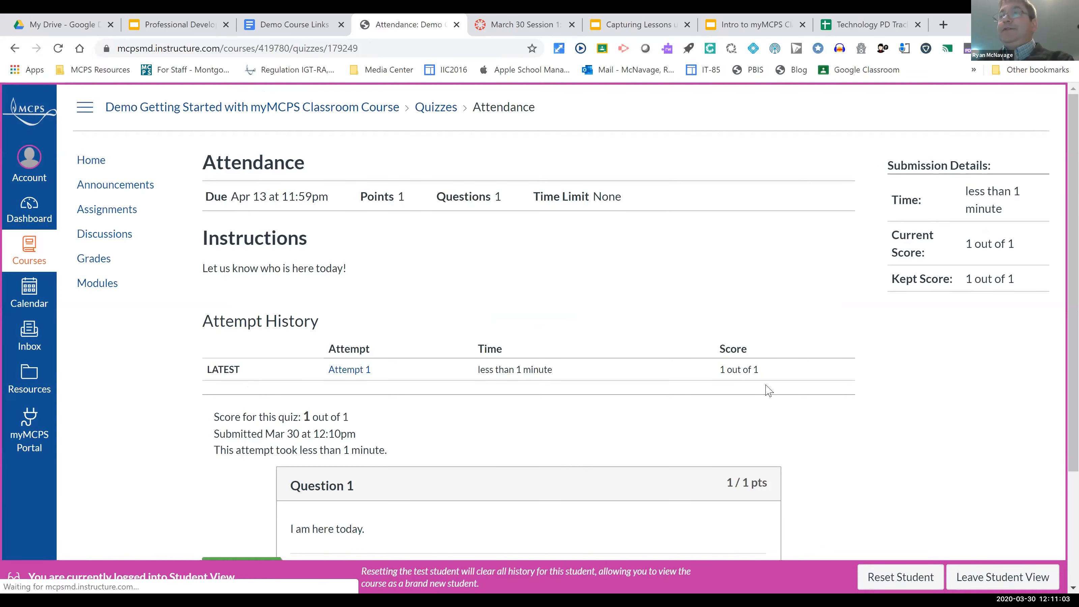
{"action": "scroll", "coordinate": [766, 390], "scroll_direction": "down", "scroll_amount": 3}
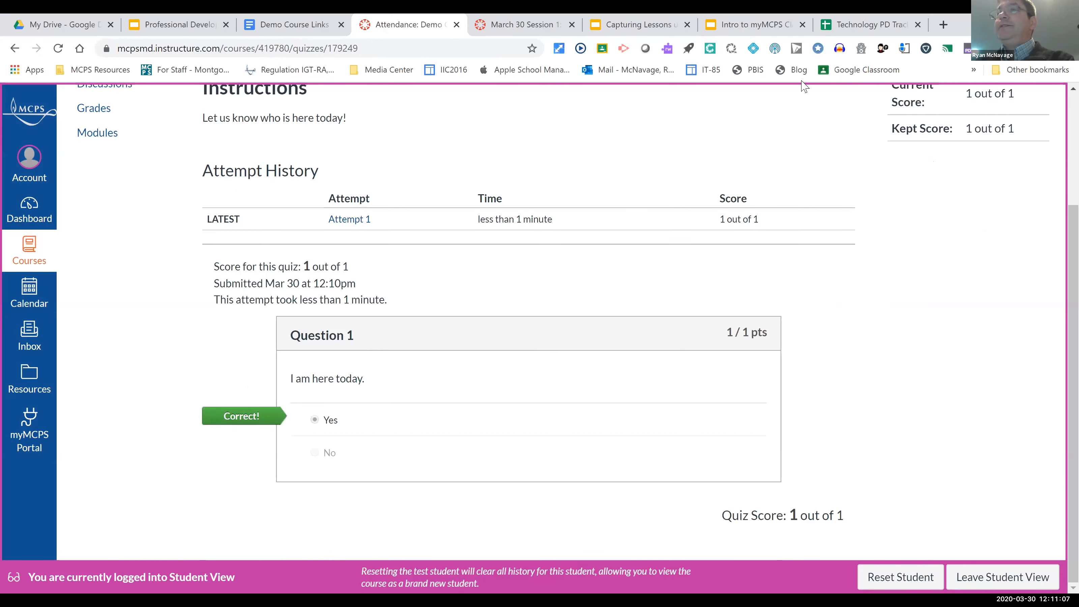
{"action": "scroll", "coordinate": [378, 187], "scroll_direction": "up", "scroll_amount": 4}
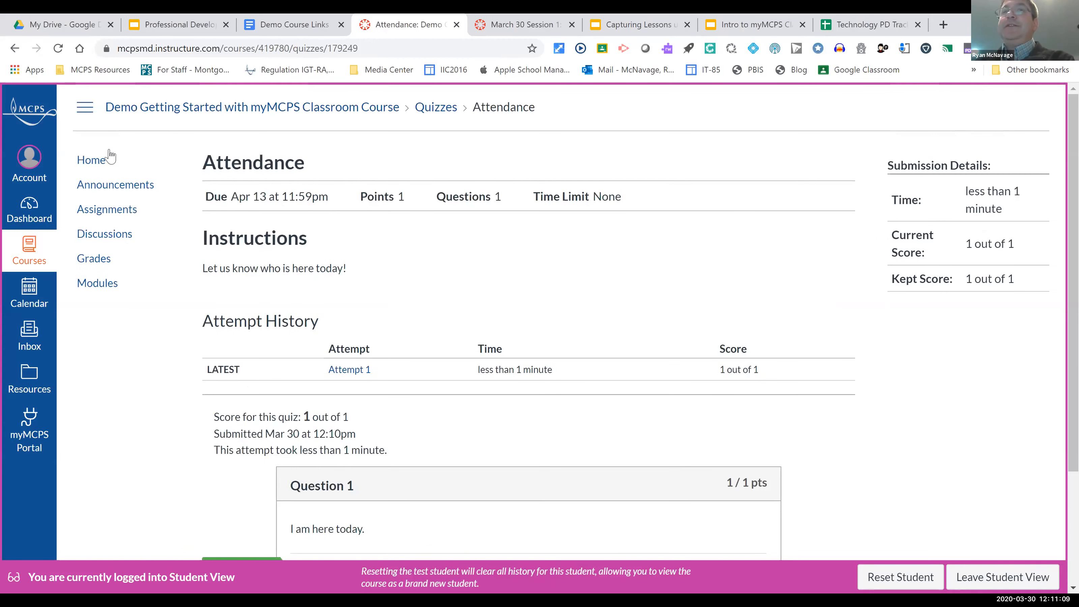
Step: Open Pete the Cat: Read Aloud from the course home page and continue to the Pete the Cat: Build it Yourself assignment
{"action": "left_click", "coordinate": [104, 168]}
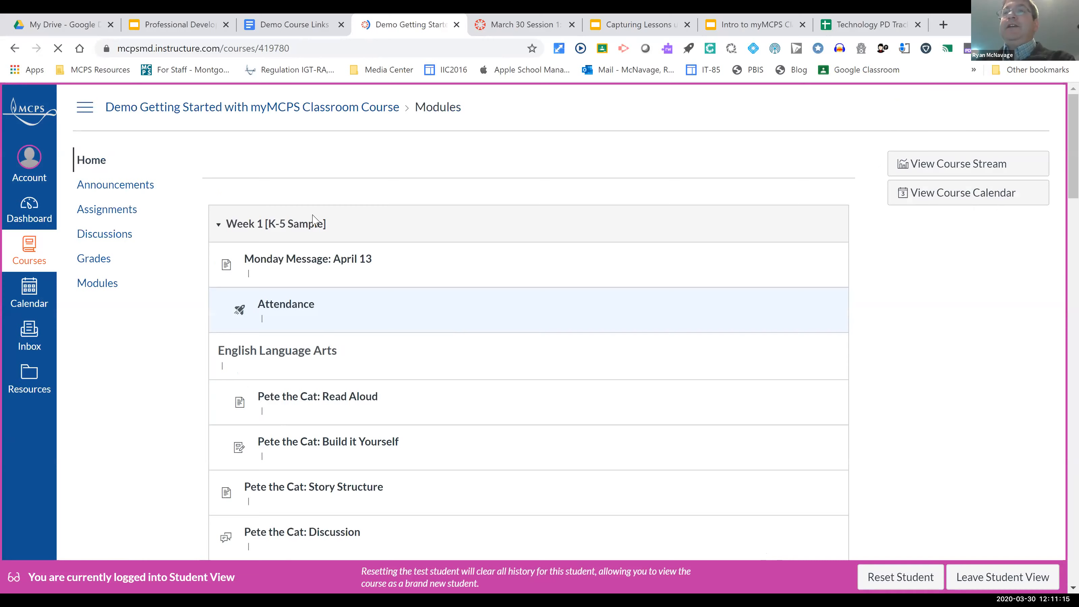
{"action": "scroll", "coordinate": [312, 221], "scroll_direction": "down", "scroll_amount": 3}
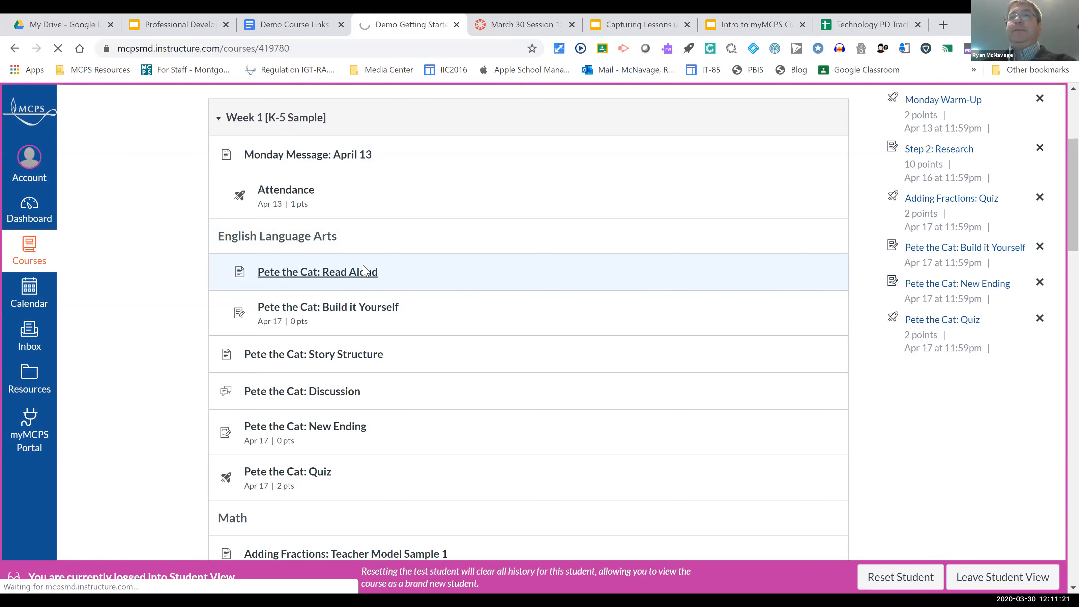
{"action": "left_click", "coordinate": [345, 274]}
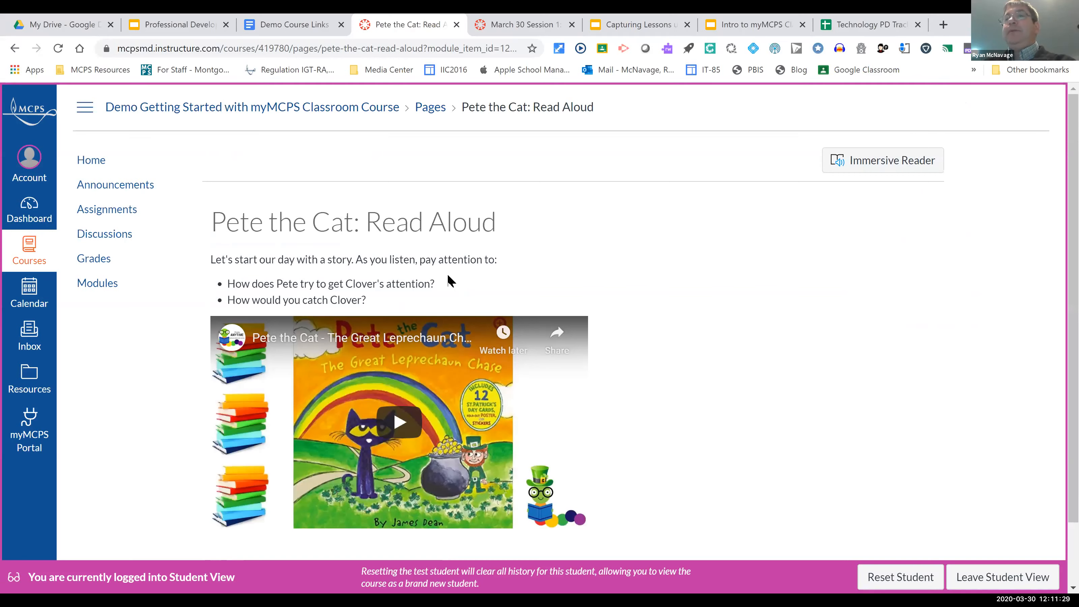
{"action": "scroll", "coordinate": [396, 419], "scroll_direction": "down", "scroll_amount": 2}
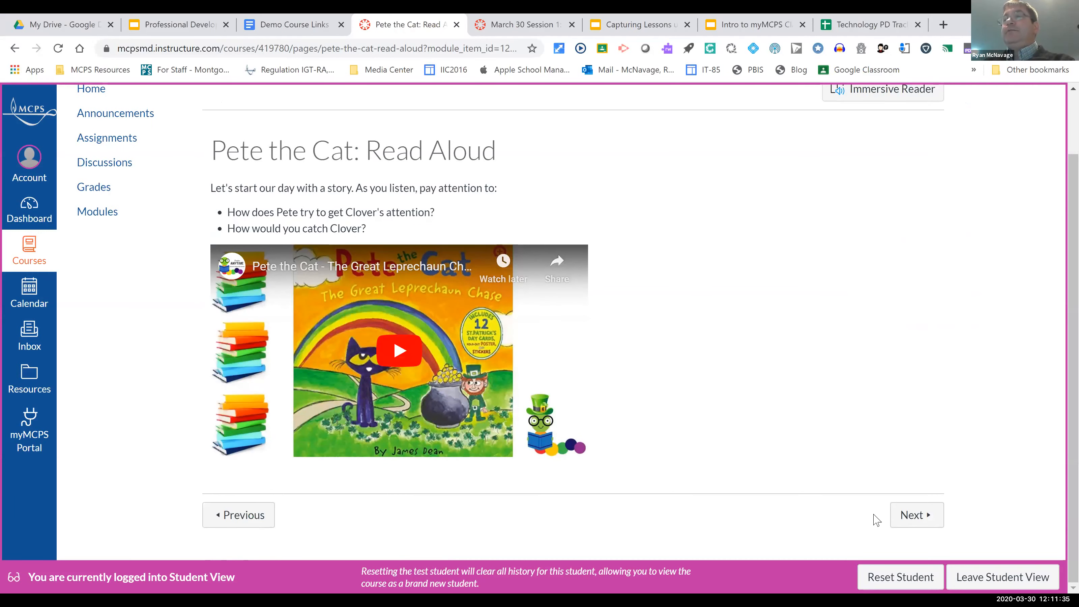
{"action": "left_click", "coordinate": [914, 519]}
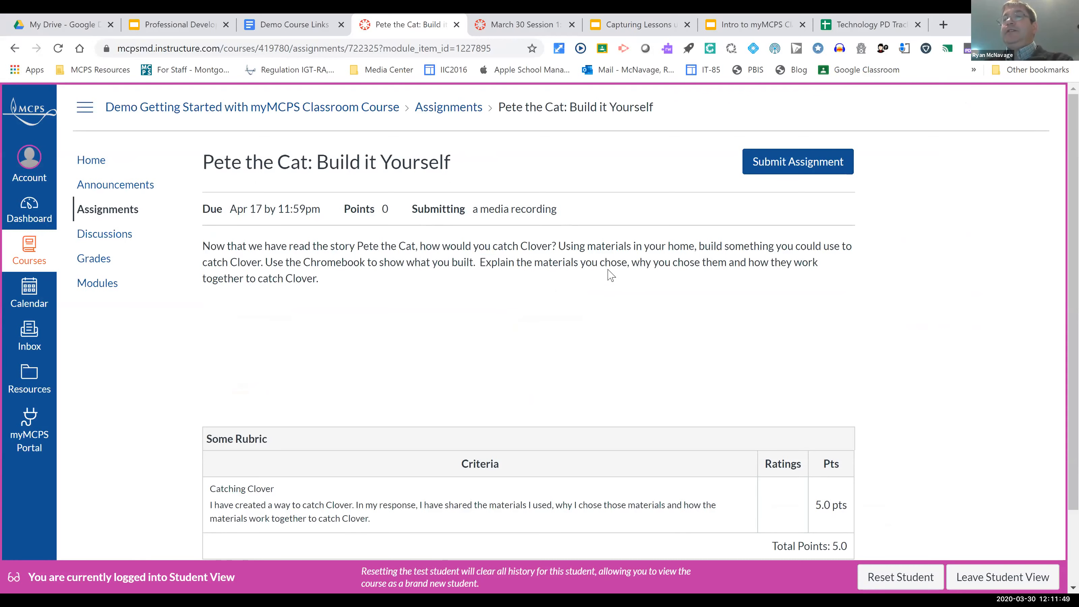
Step: Review the instructions and the Catching Clover rubric criterion of the Pete the Cat: Build it Yourself assignment
{"action": "scroll", "coordinate": [573, 432], "scroll_direction": "down", "scroll_amount": 2}
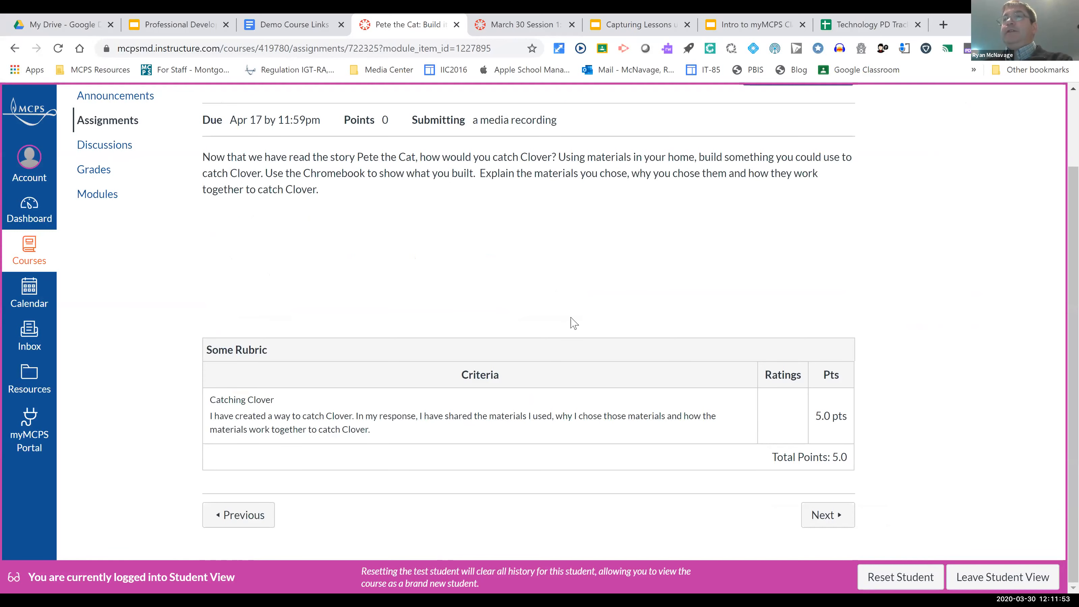
{"action": "scroll", "coordinate": [574, 323], "scroll_direction": "up", "scroll_amount": 2}
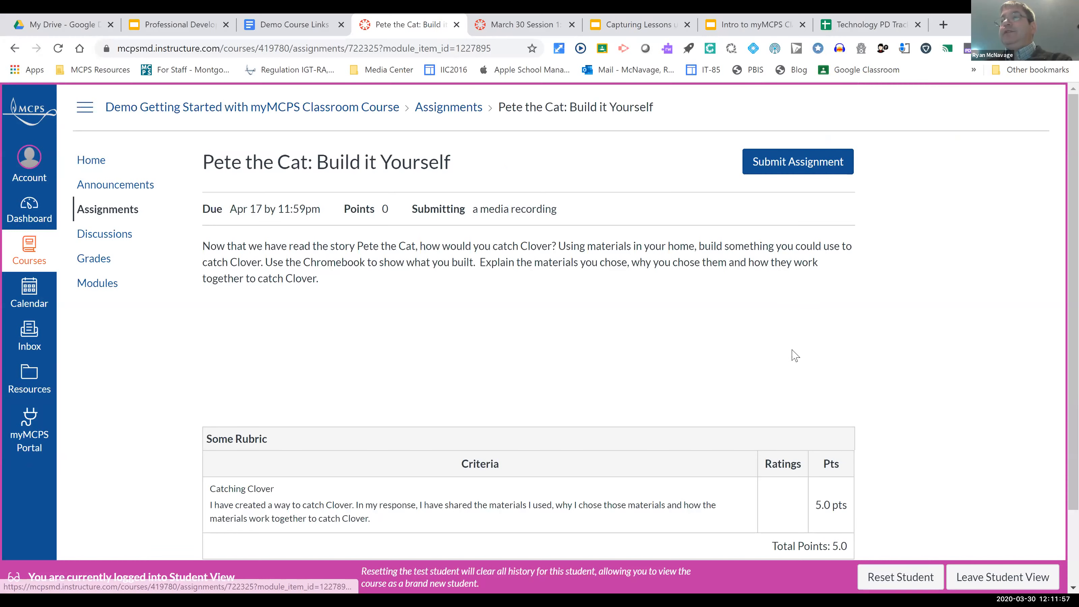
{"action": "scroll", "coordinate": [795, 356], "scroll_direction": "down", "scroll_amount": 2}
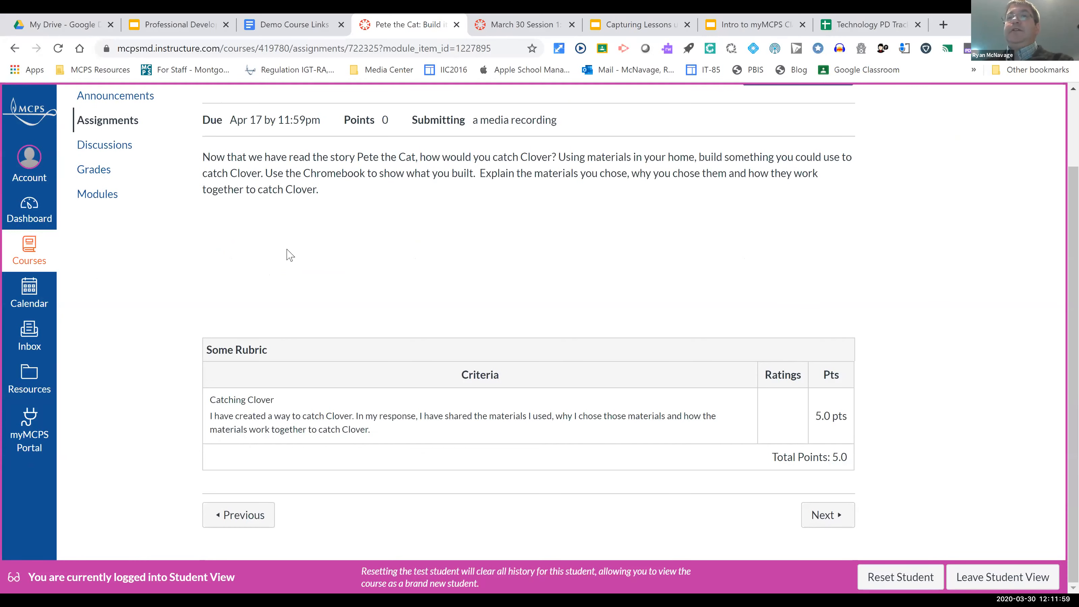
{"action": "scroll", "coordinate": [88, 192], "scroll_direction": "up", "scroll_amount": 2}
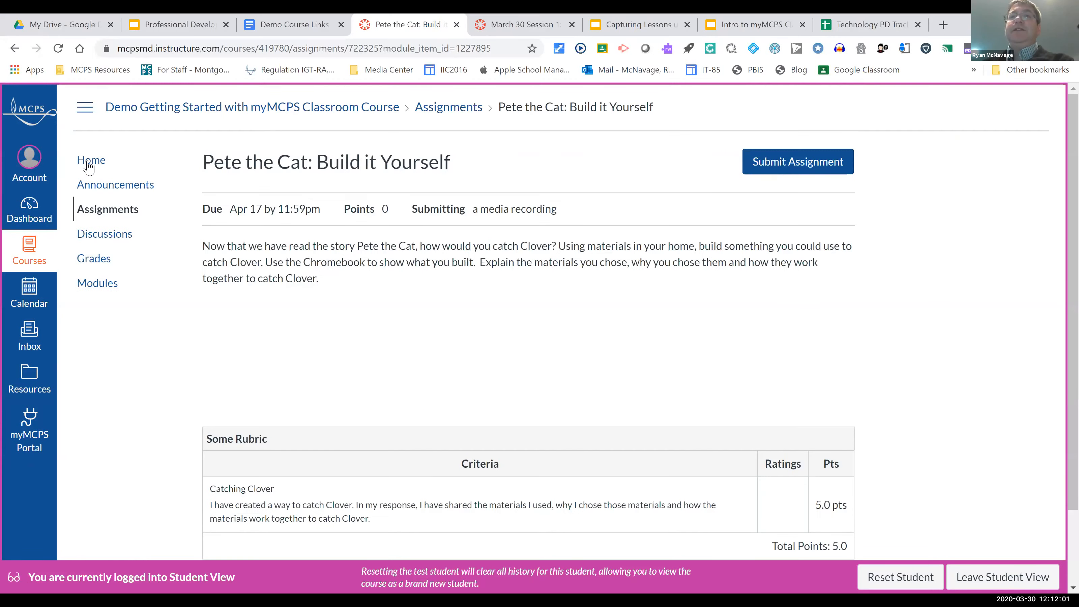
Step: Return to the course home page and look through the English Language Arts and Math items of the Week 1 [K-5 Sample] module
{"action": "left_click", "coordinate": [91, 164]}
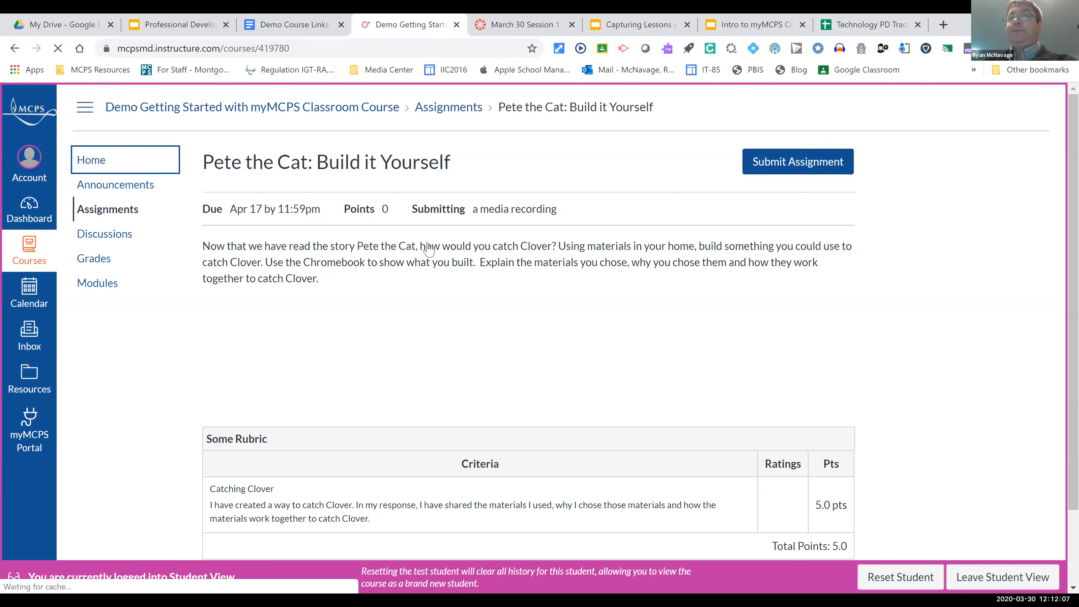
{"action": "scroll", "coordinate": [274, 160], "scroll_direction": "down", "scroll_amount": 5}
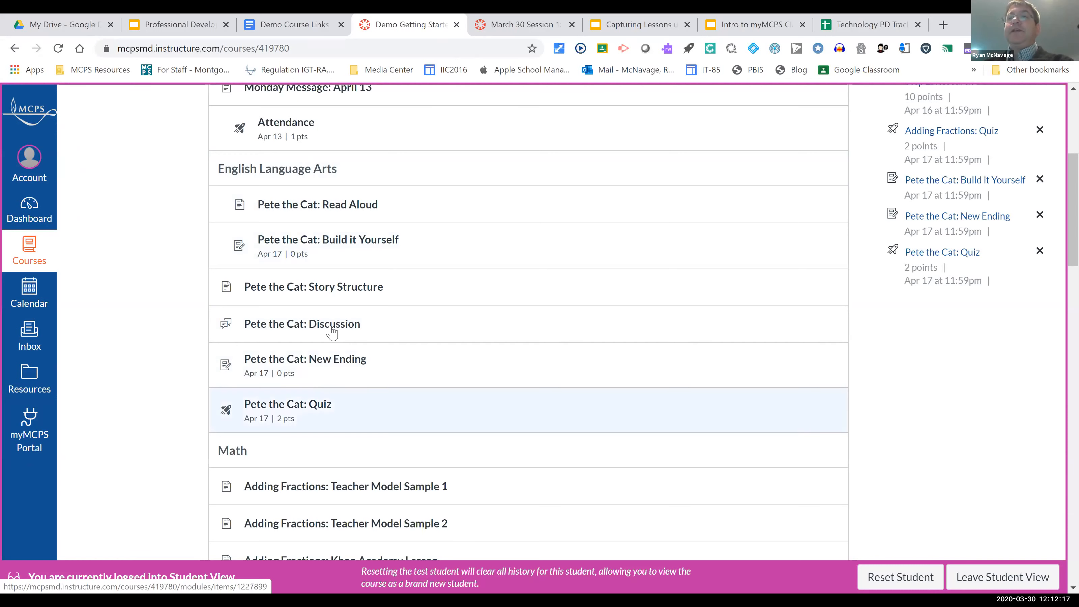
{"action": "scroll", "coordinate": [332, 333], "scroll_direction": "down", "scroll_amount": 5}
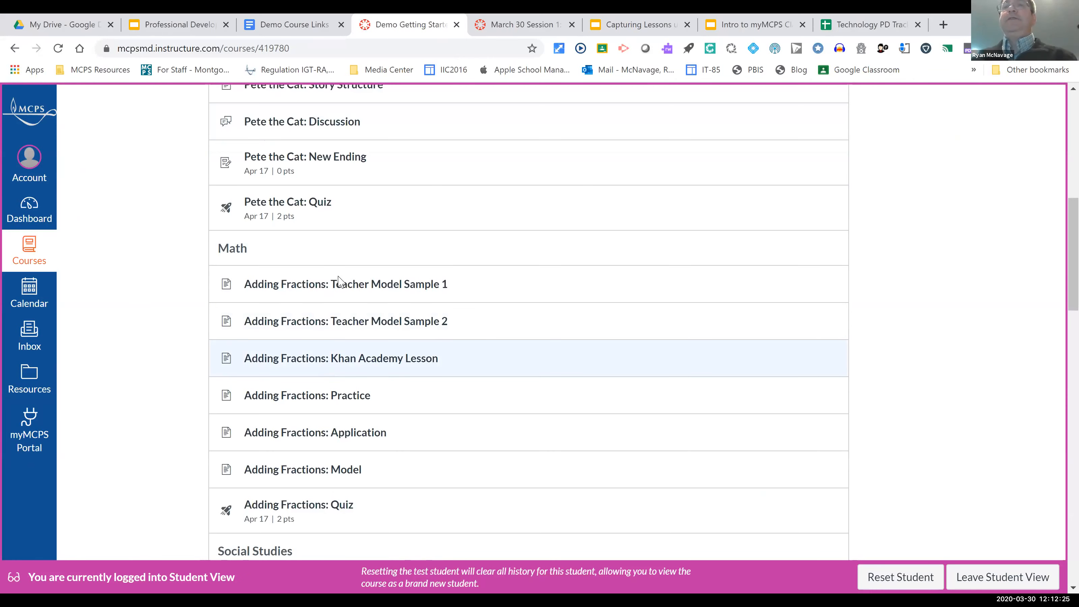
{"action": "scroll", "coordinate": [340, 277], "scroll_direction": "up", "scroll_amount": 8}
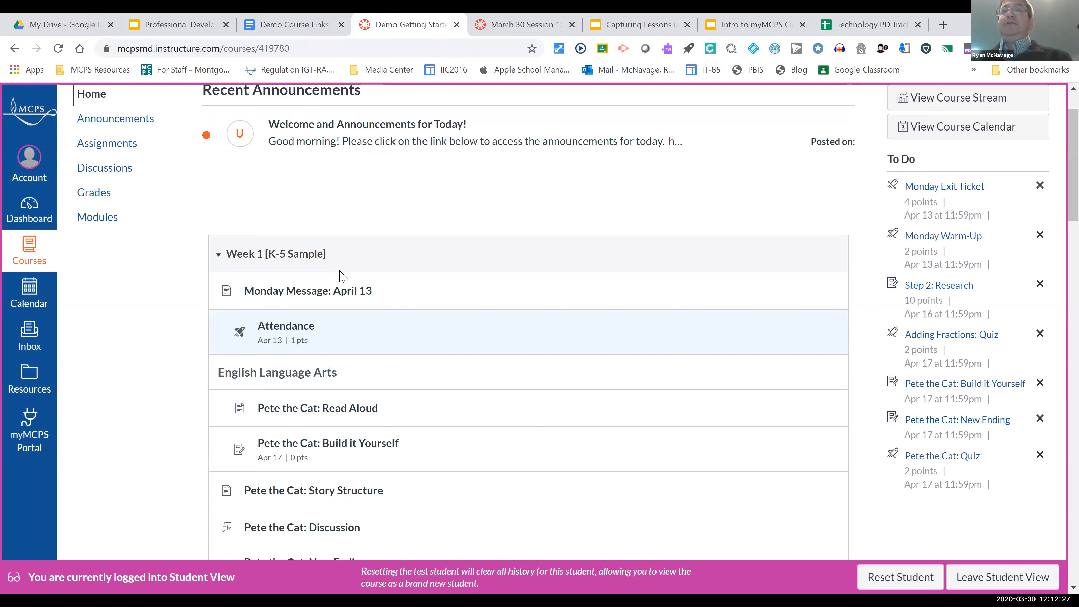
{"action": "scroll", "coordinate": [342, 278], "scroll_direction": "up", "scroll_amount": 2}
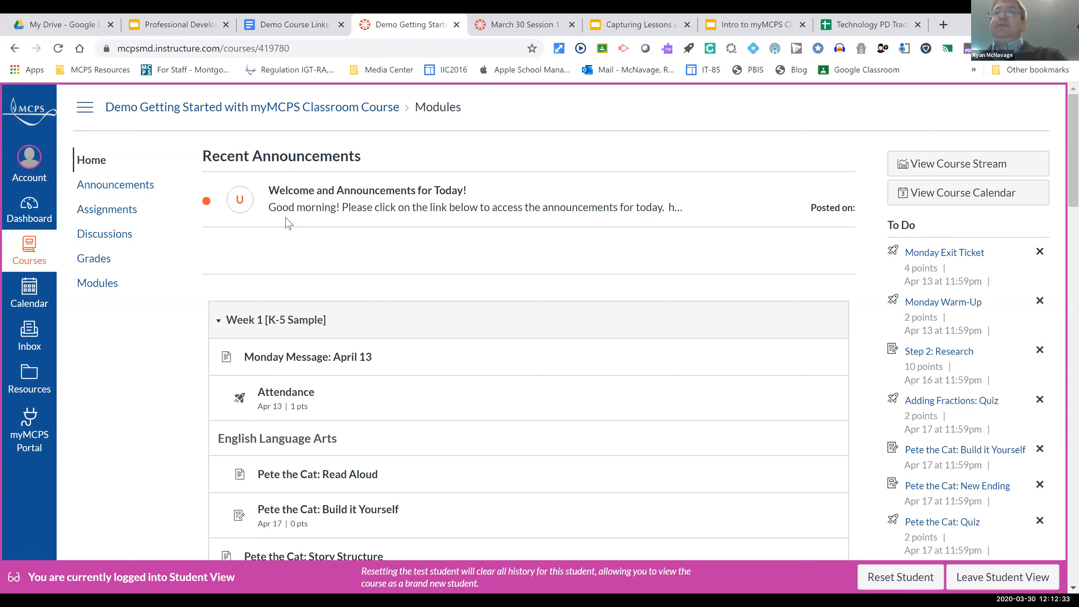
{"action": "scroll", "coordinate": [289, 223], "scroll_direction": "down", "scroll_amount": 3}
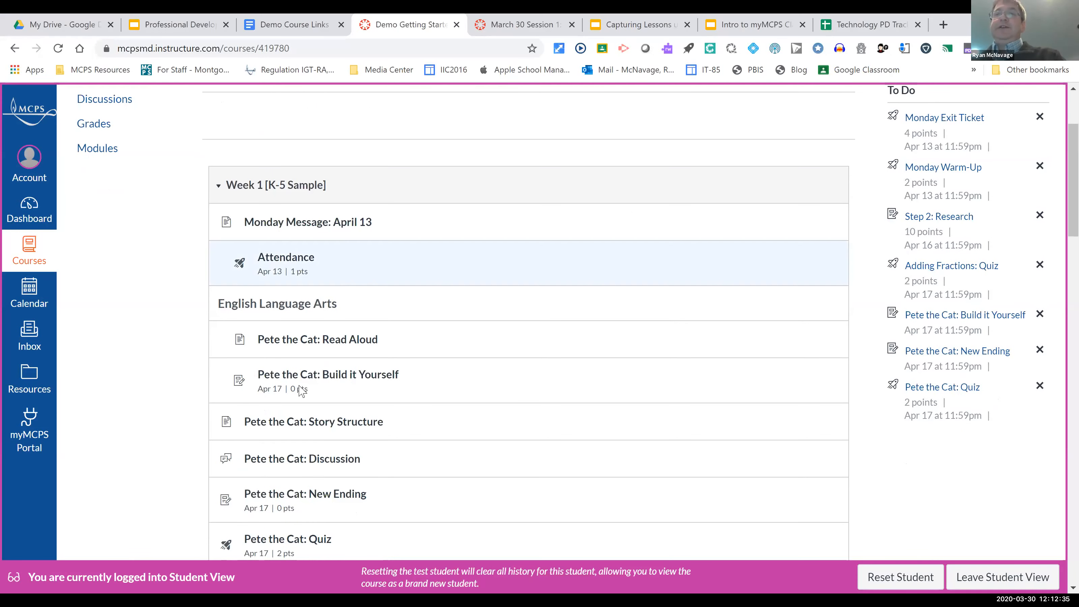
{"action": "scroll", "coordinate": [284, 357], "scroll_direction": "down", "scroll_amount": 3}
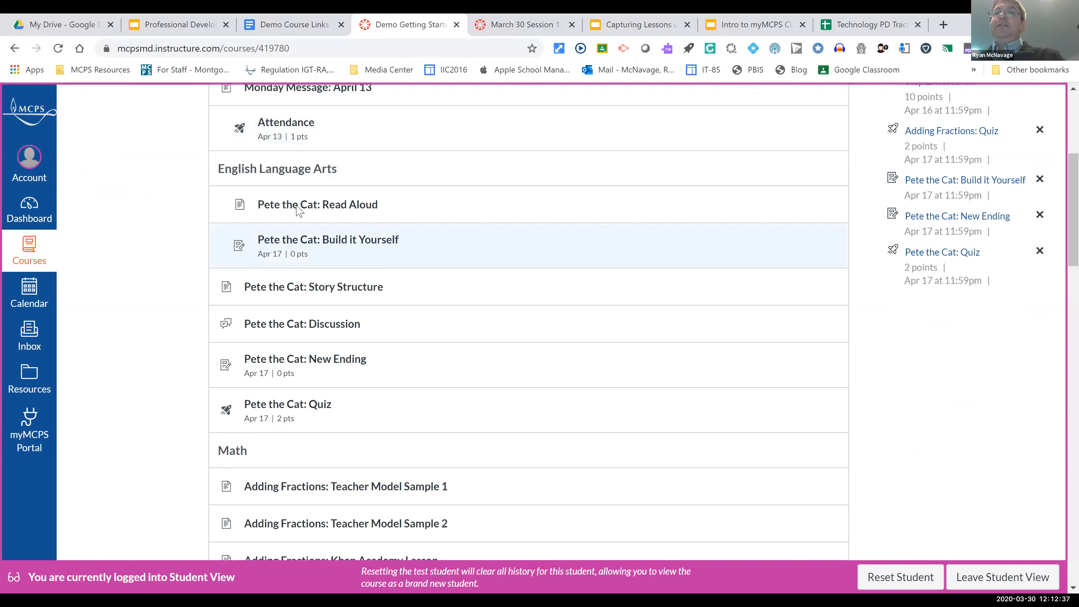
{"action": "scroll", "coordinate": [284, 139], "scroll_direction": "down", "scroll_amount": 1}
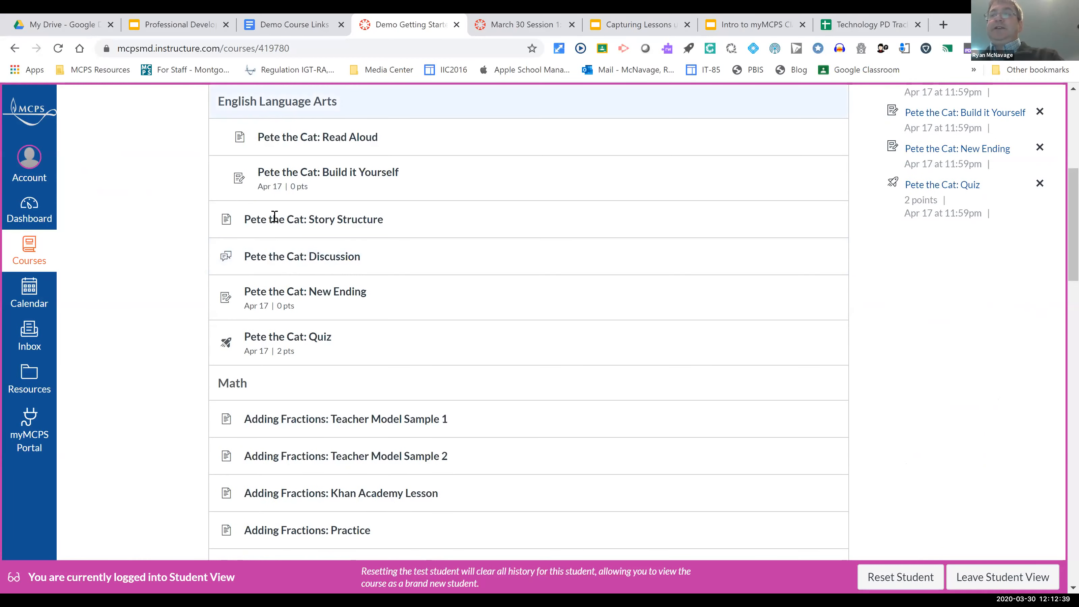
Step: Leave Student View, switch to the Intro to myMCPS Classroom Webinar deck in Google Slides and present it through to the Getting Organized slide
{"action": "left_click", "coordinate": [1024, 577]}
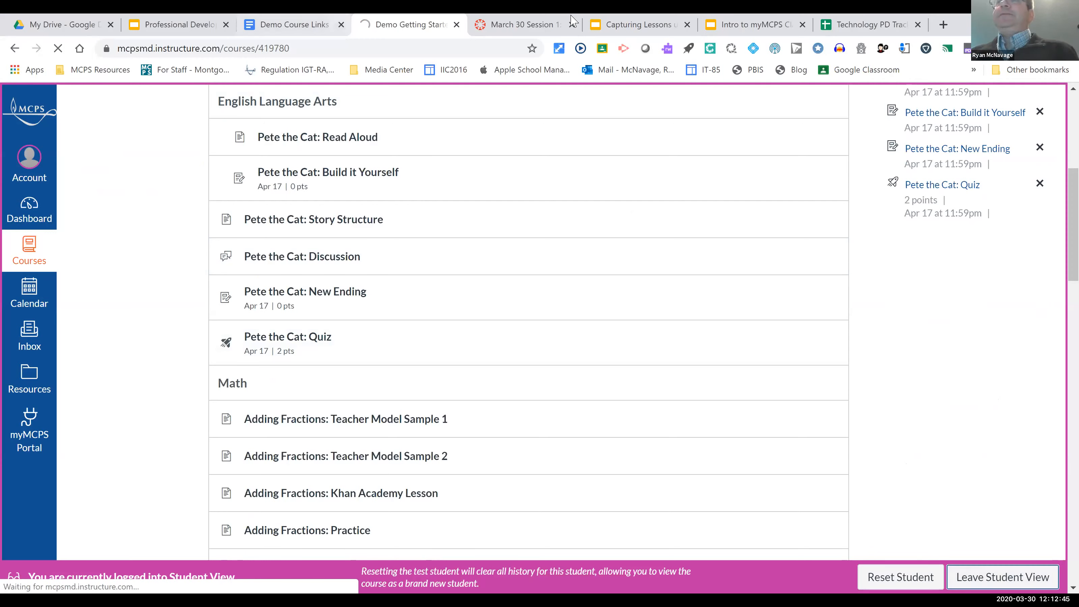
{"action": "left_click", "coordinate": [740, 25]}
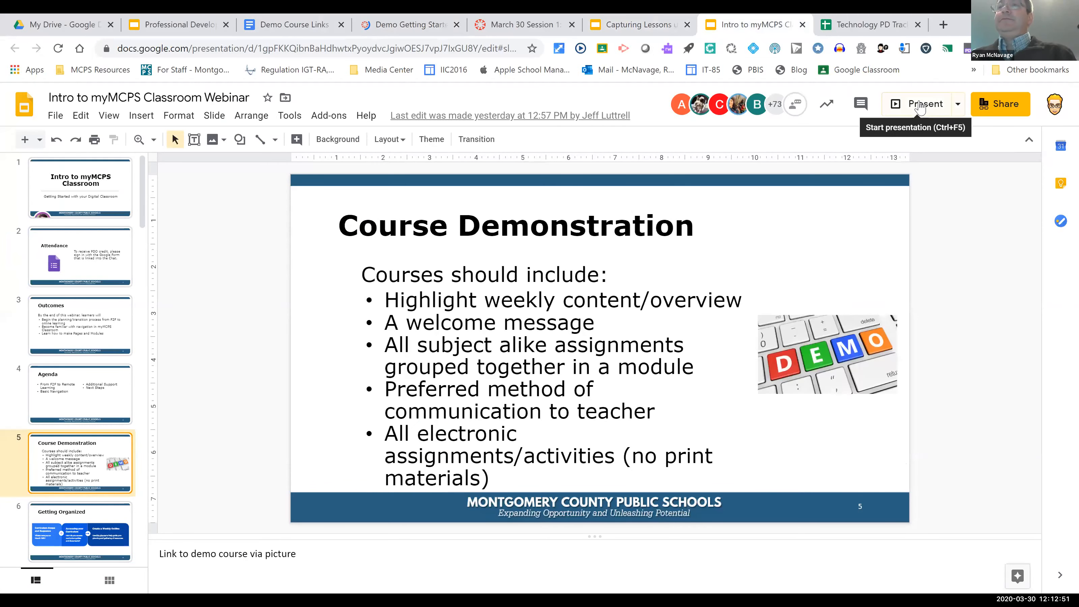
{"action": "left_click", "coordinate": [924, 109]}
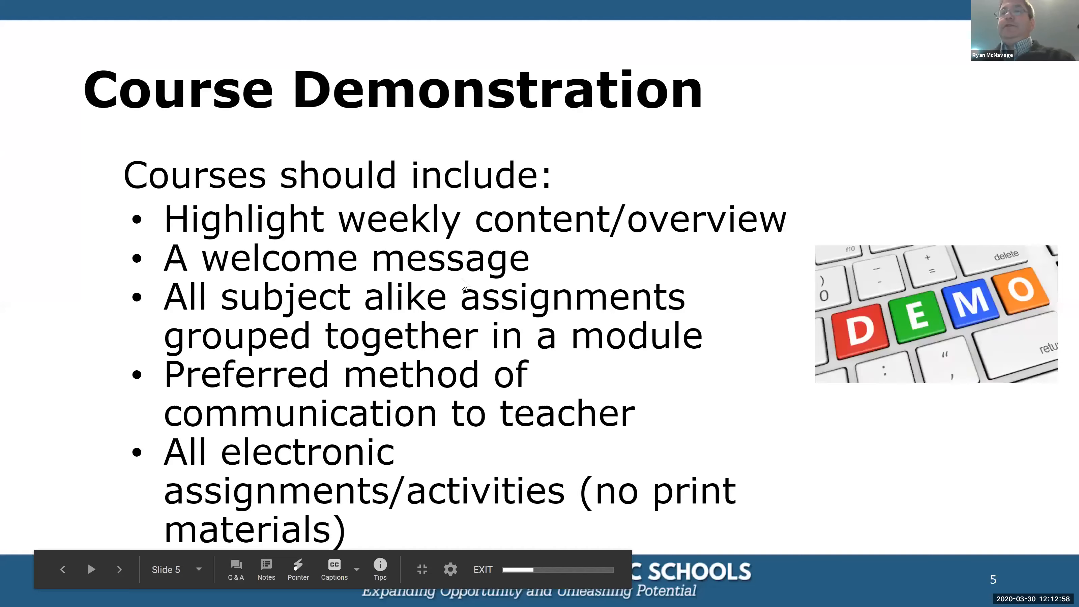
{"action": "left_click", "coordinate": [460, 278]}
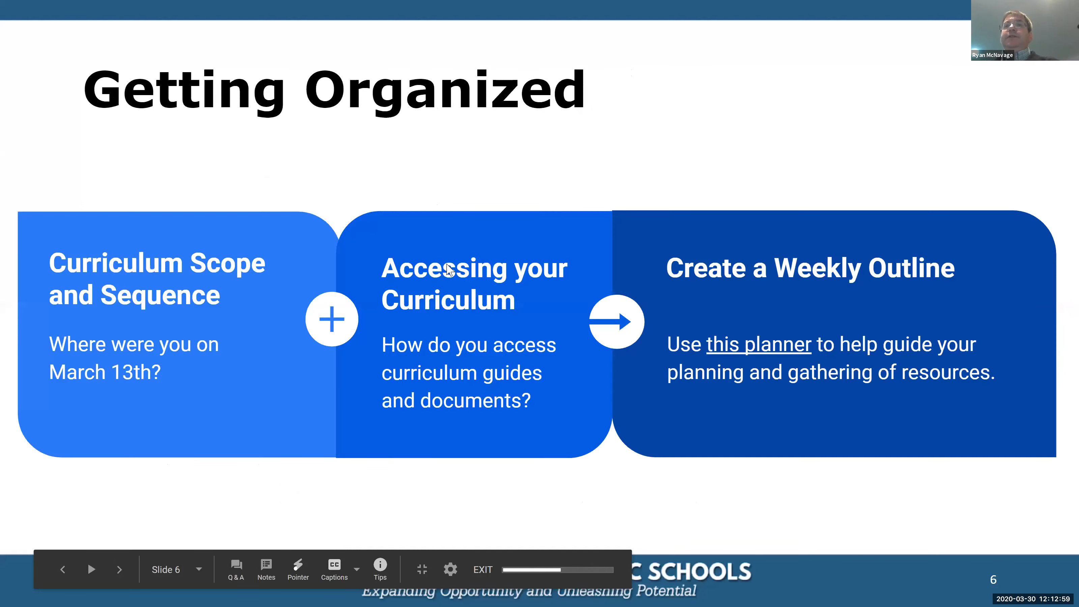
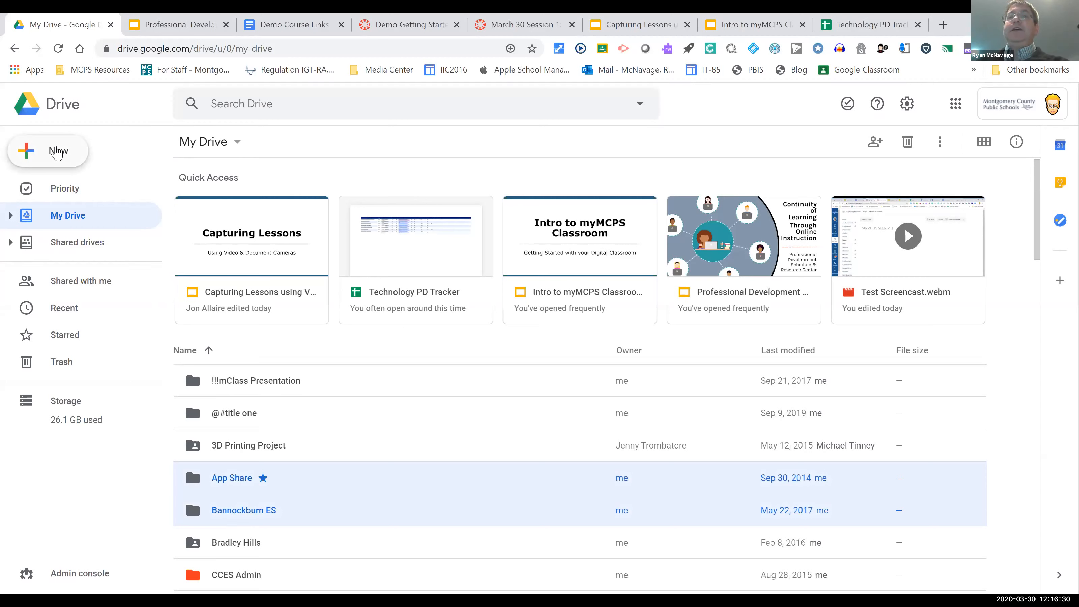
Step: Create a new folder named Online Learning in My Drive
{"action": "left_click", "coordinate": [57, 152]}
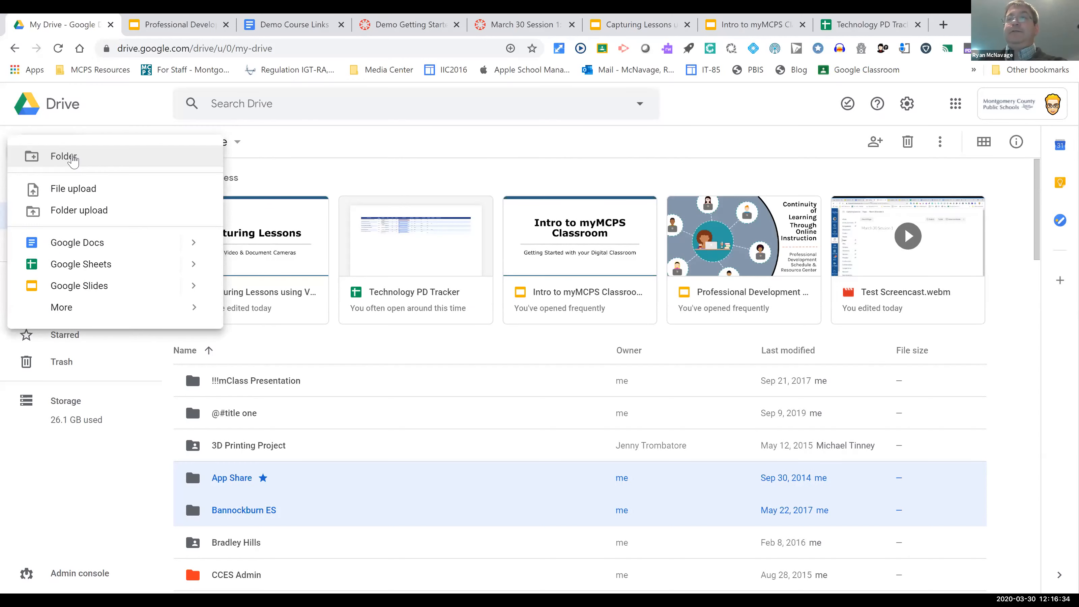
{"action": "key", "text": "Escape"}
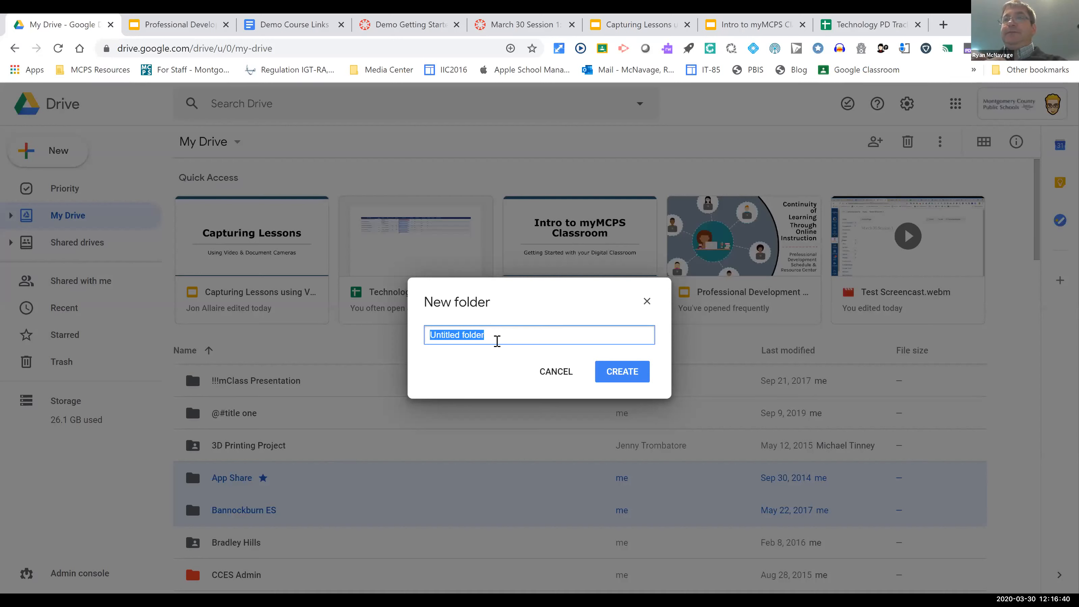
{"action": "type", "text": "Online Learning"}
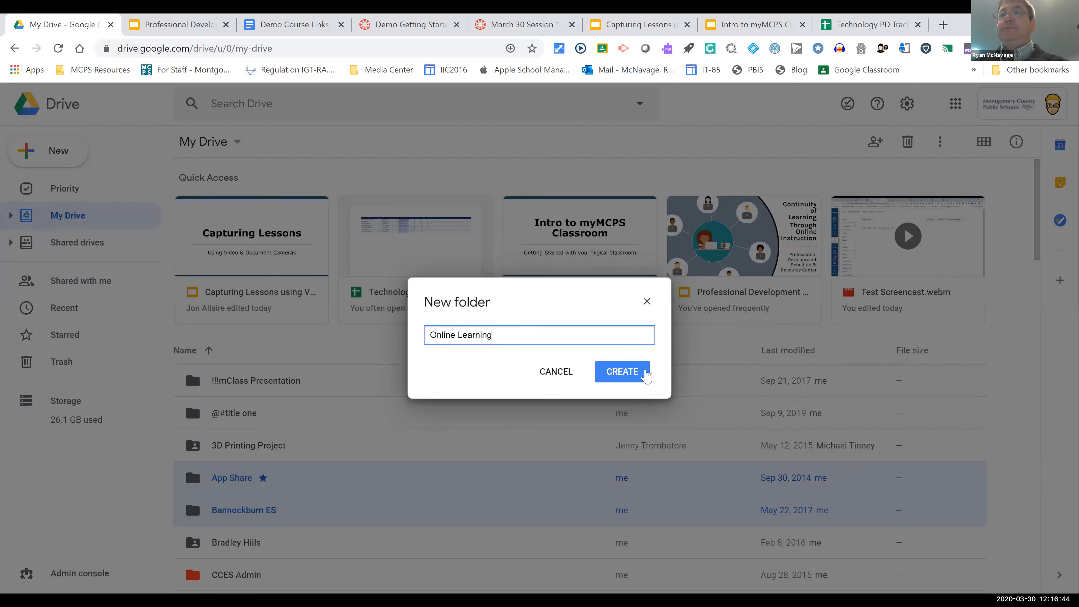
{"action": "left_click", "coordinate": [645, 371]}
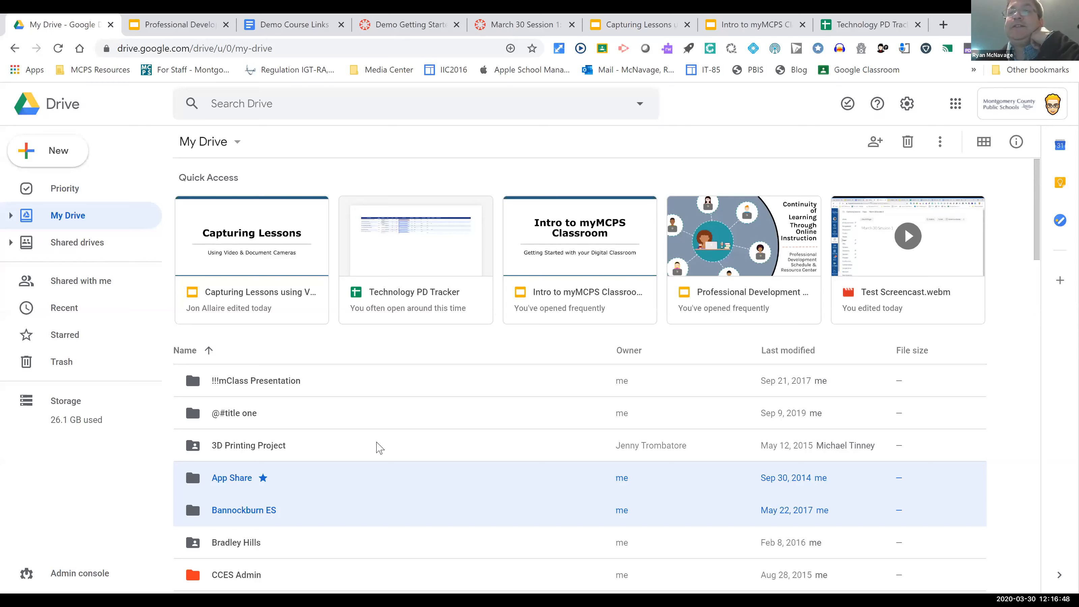
Step: Find and open the Online Learning folder in My Drive, and view the options for adding new items to it
{"action": "scroll", "coordinate": [340, 400], "scroll_direction": "down", "scroll_amount": 3}
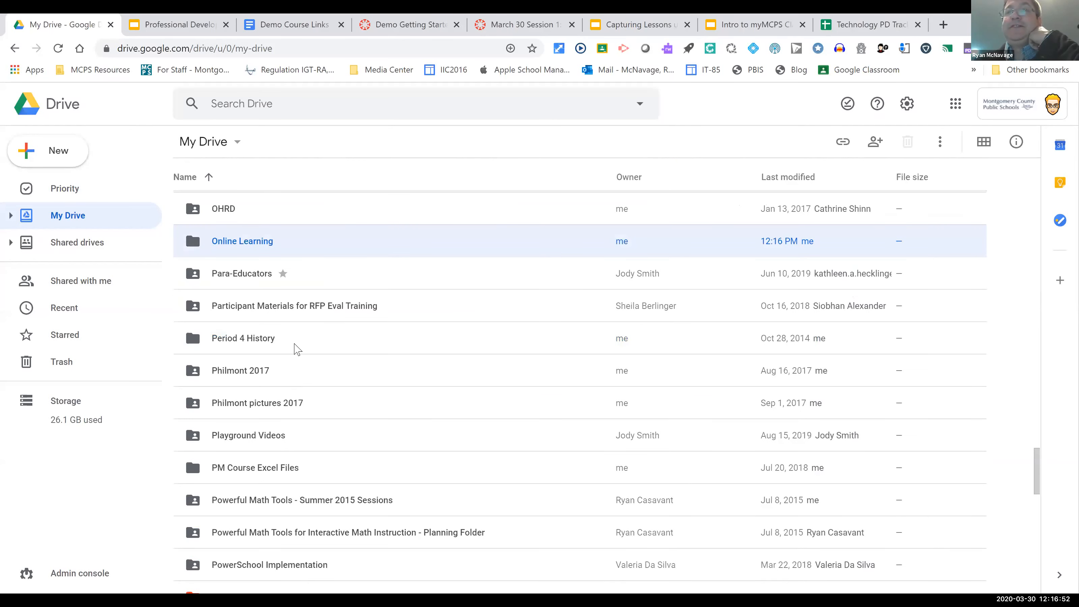
{"action": "scroll", "coordinate": [272, 272], "scroll_direction": "down", "scroll_amount": 2}
{"action": "scroll", "coordinate": [272, 272], "scroll_direction": "up", "scroll_amount": 2}
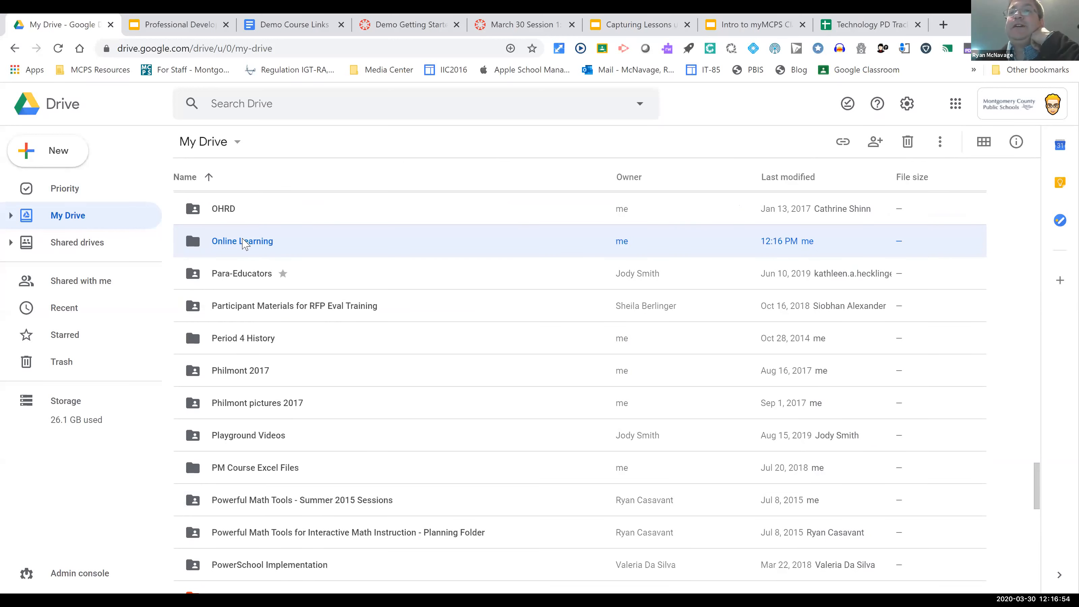
{"action": "double_click", "coordinate": [251, 241]}
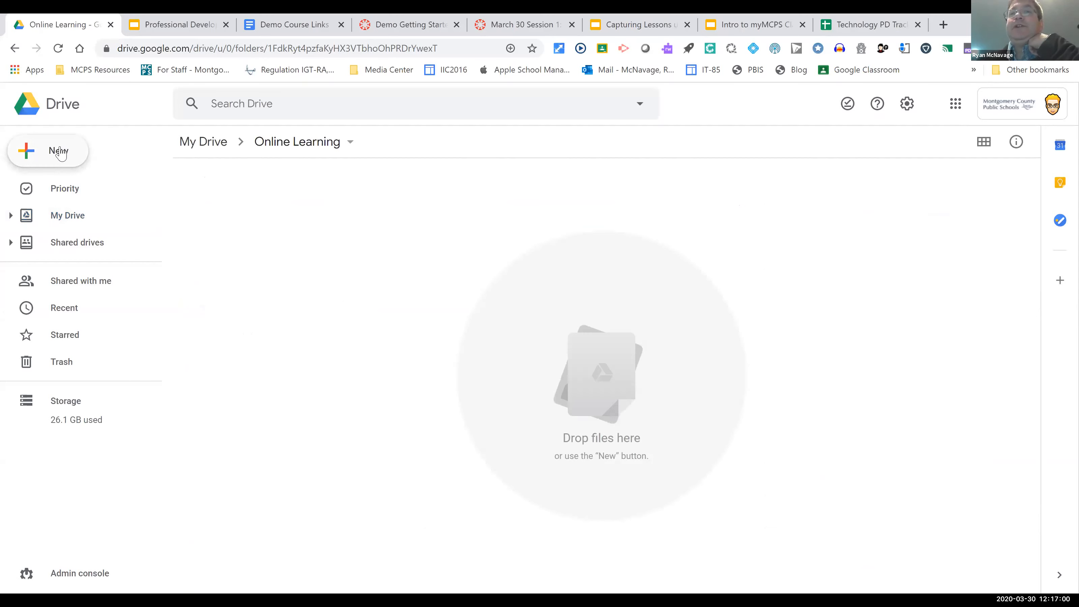
{"action": "left_click", "coordinate": [60, 152]}
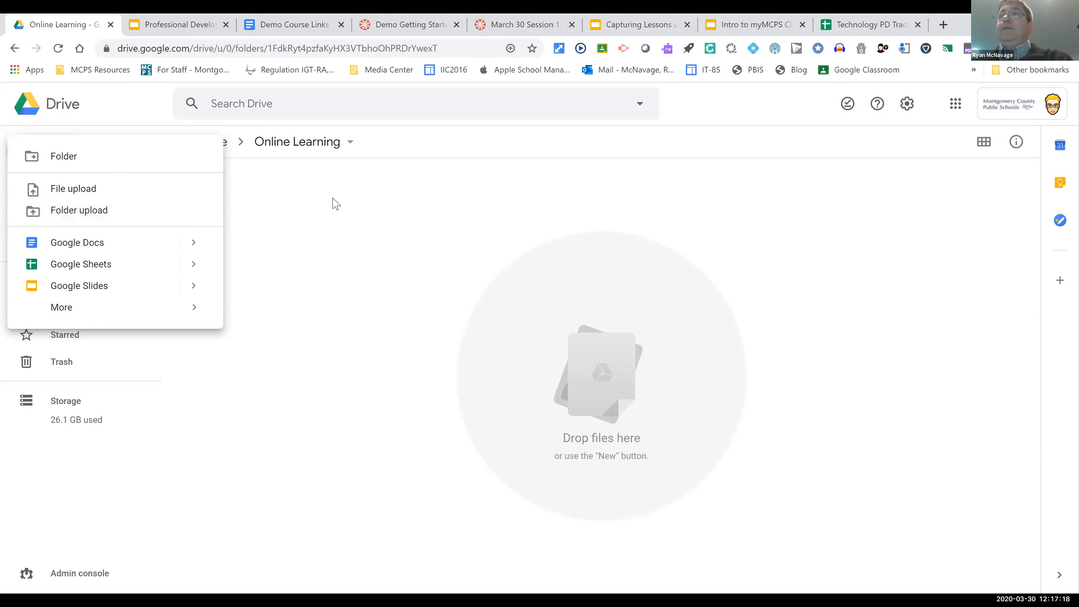
{"action": "left_click", "coordinate": [492, 164]}
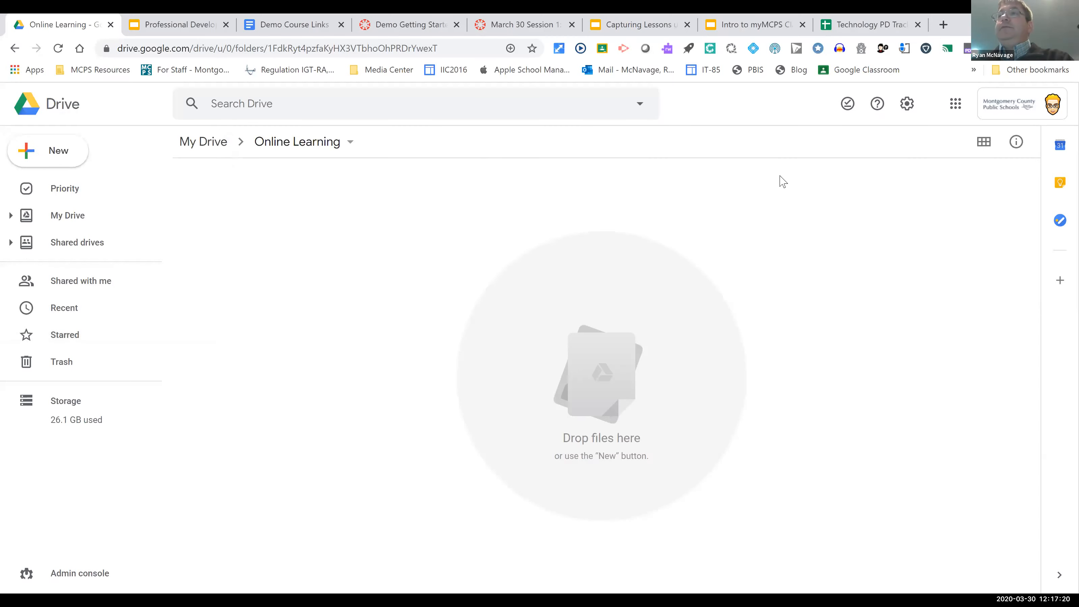
Step: Review the general Drive settings, including the option to convert uploaded files to Google Docs editor format, and close them
{"action": "left_click", "coordinate": [907, 102]}
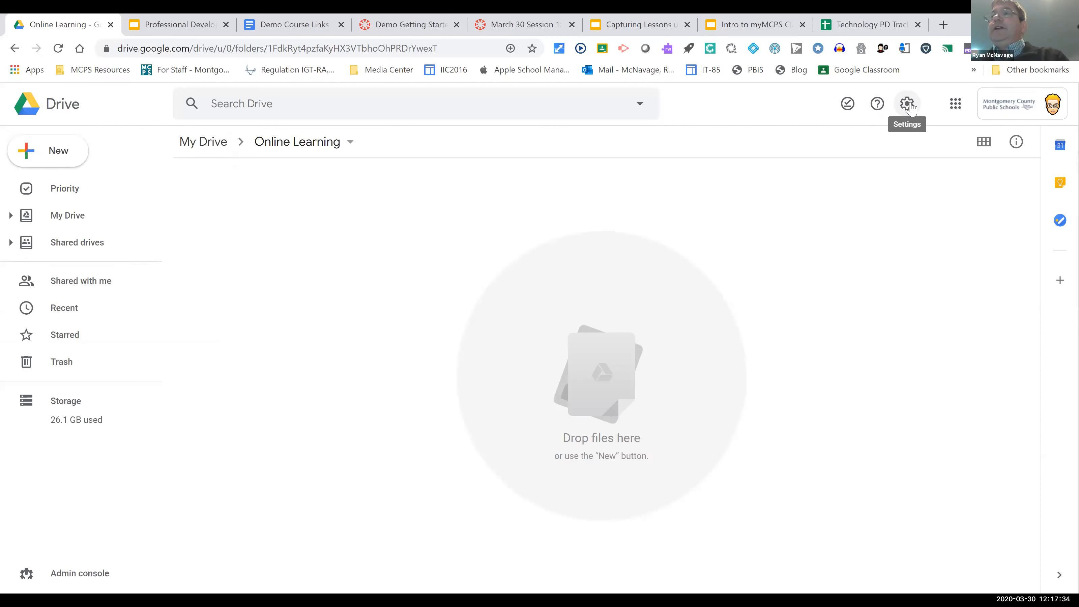
{"action": "left_click", "coordinate": [909, 105]}
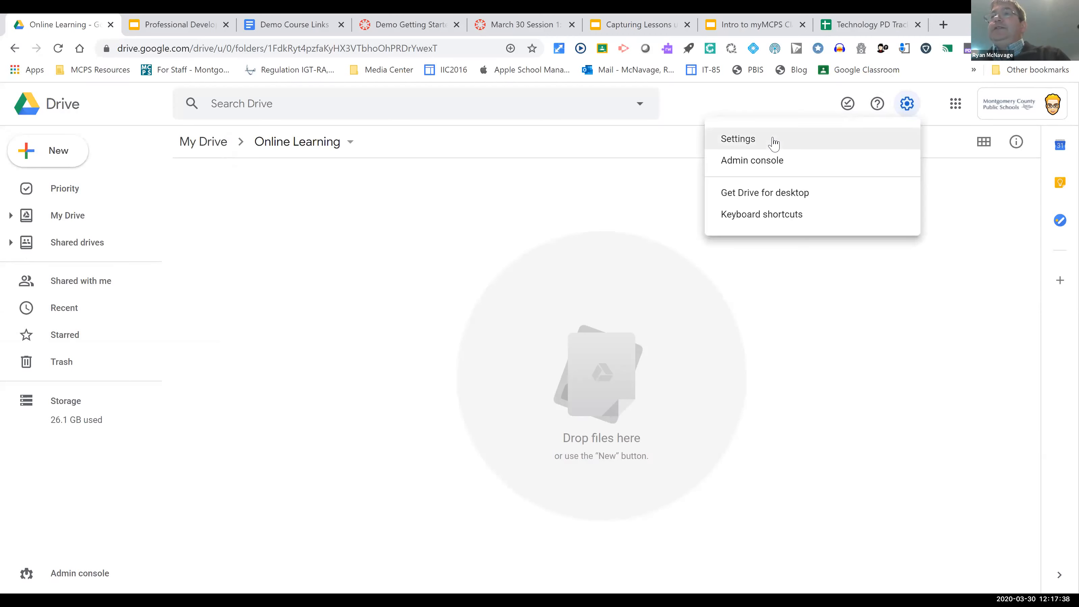
{"action": "left_click", "coordinate": [773, 152]}
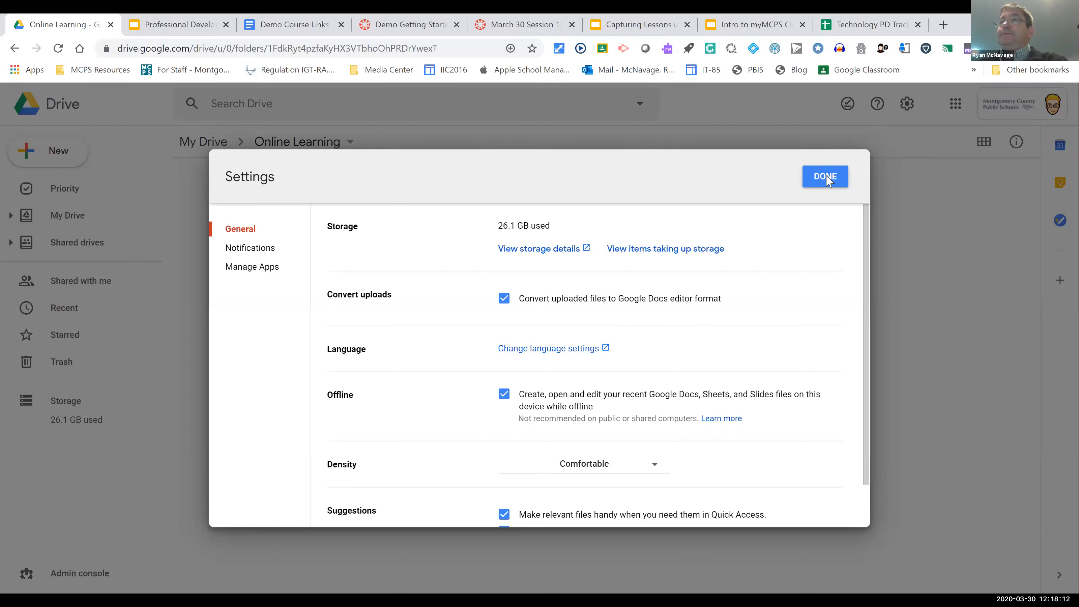
{"action": "left_click", "coordinate": [812, 183]}
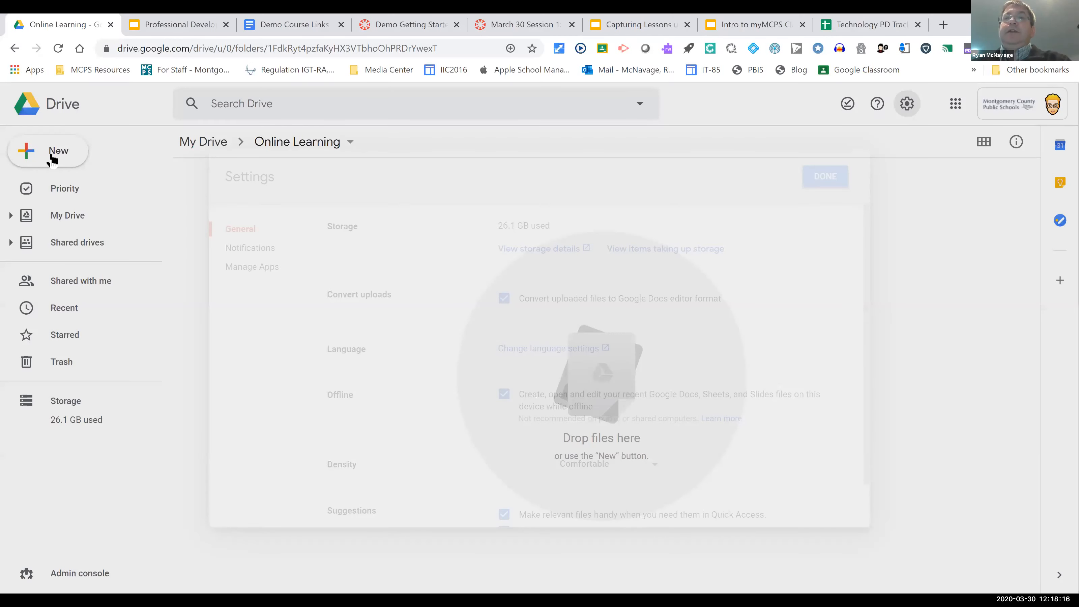
Step: Create a blank Google Docs document in the Online Learning folder and start sharing it, naming it Test doc
{"action": "left_click", "coordinate": [51, 156]}
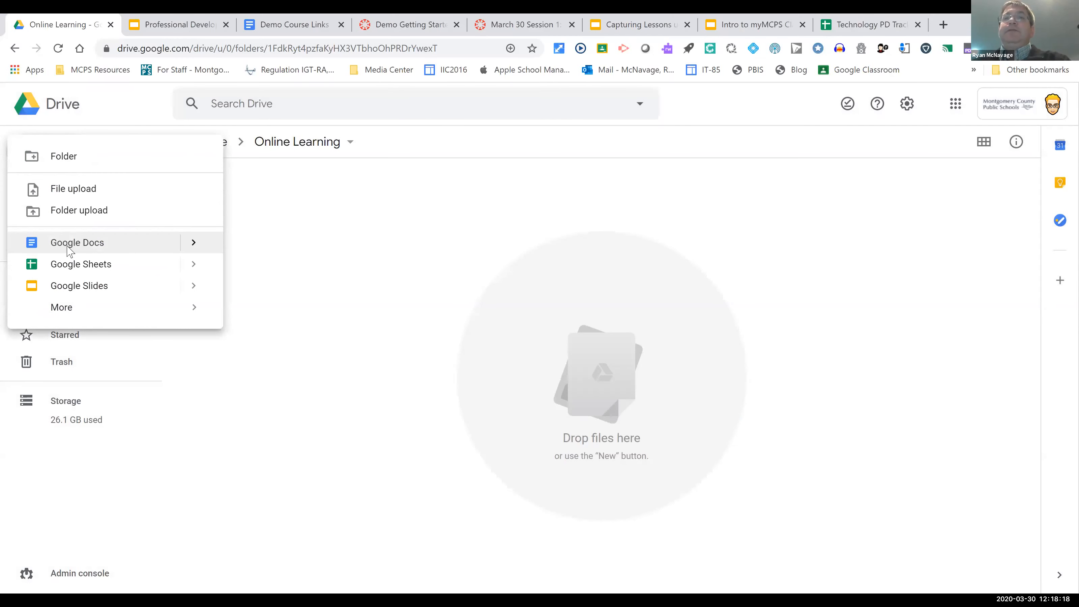
{"action": "left_click", "coordinate": [183, 252]}
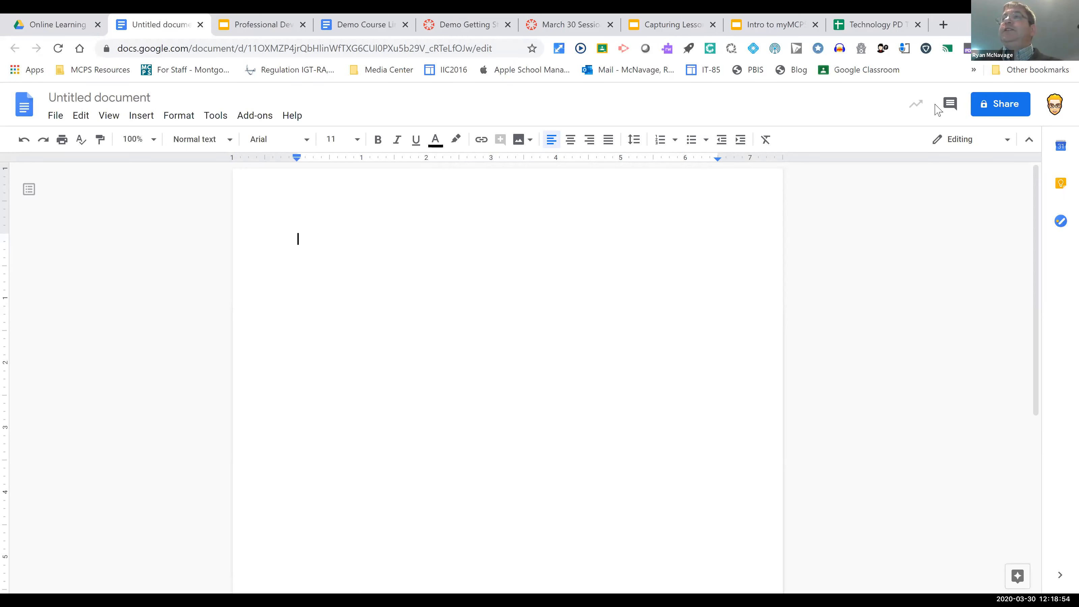
{"action": "left_click", "coordinate": [1004, 106]}
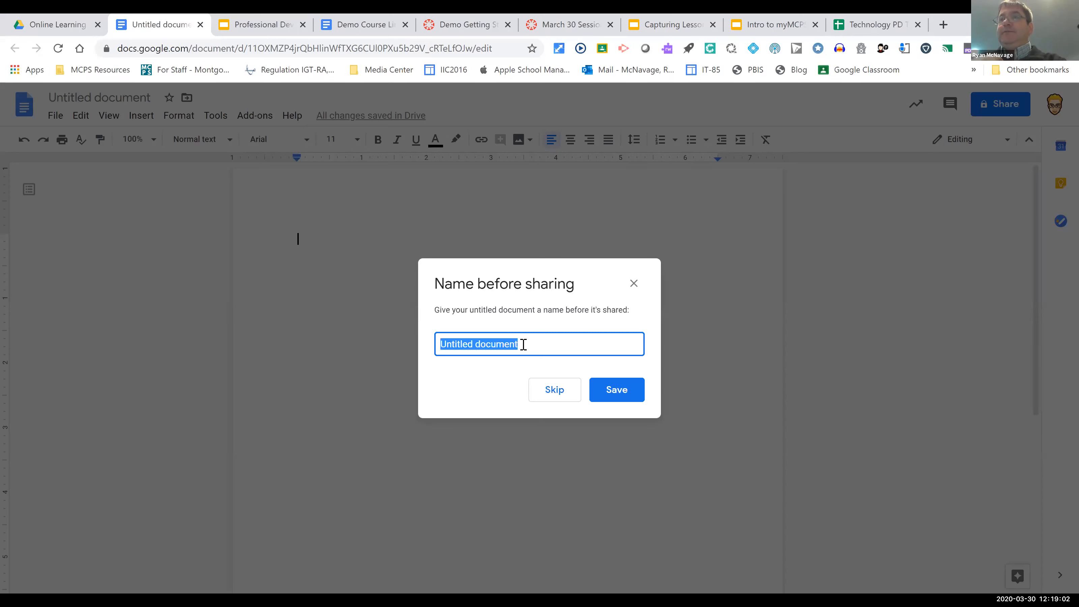
{"action": "type", "text": "Test doc"}
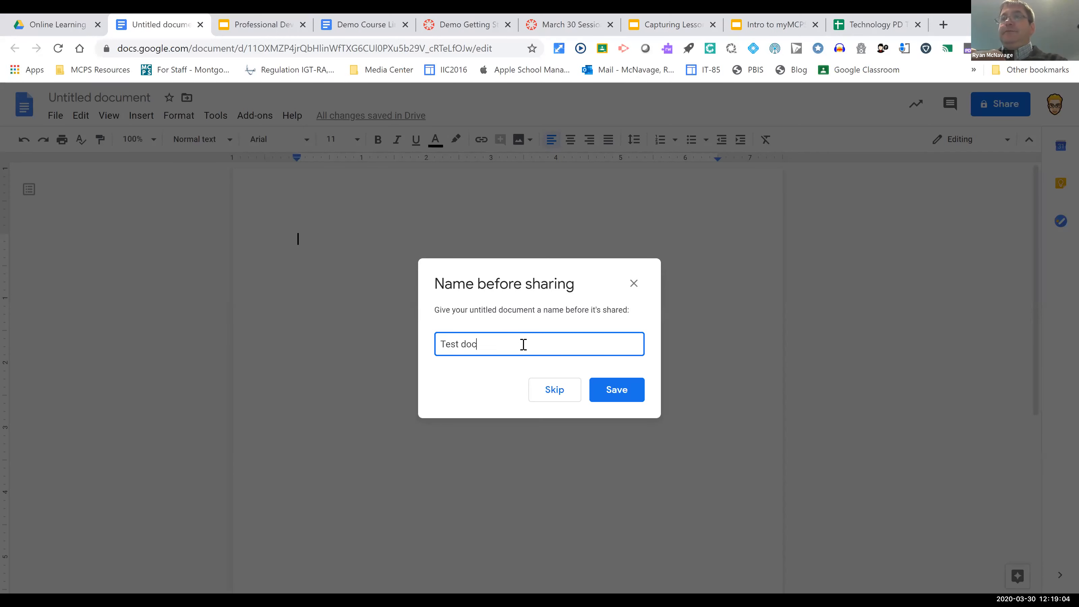
{"action": "left_click", "coordinate": [620, 395]}
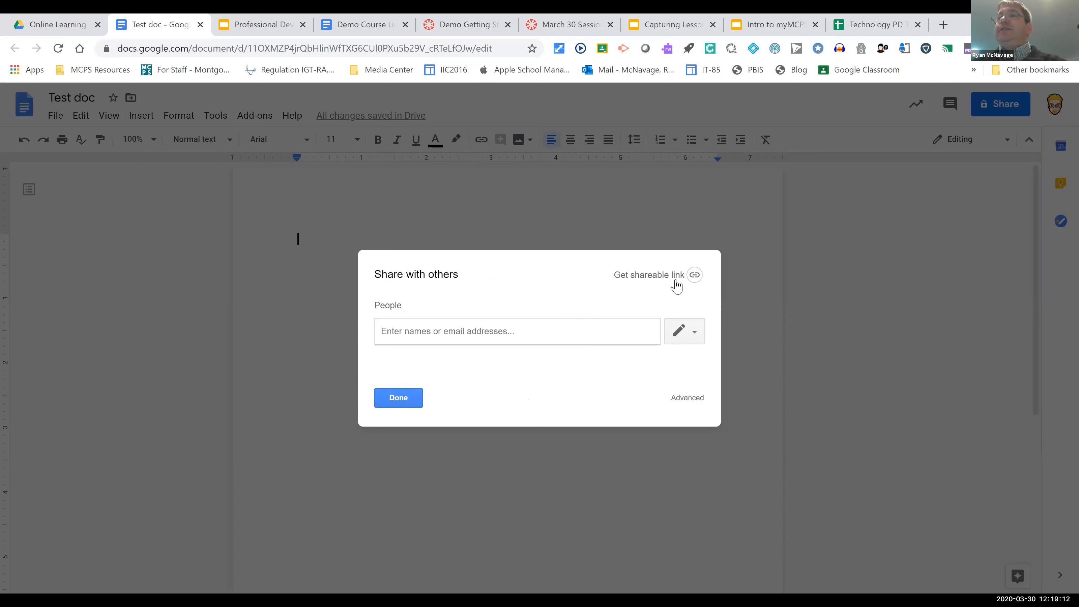
Step: Turn on link sharing for Test doc so anyone at Montgomery County Public Schools with the link can edit
{"action": "left_click", "coordinate": [694, 277]}
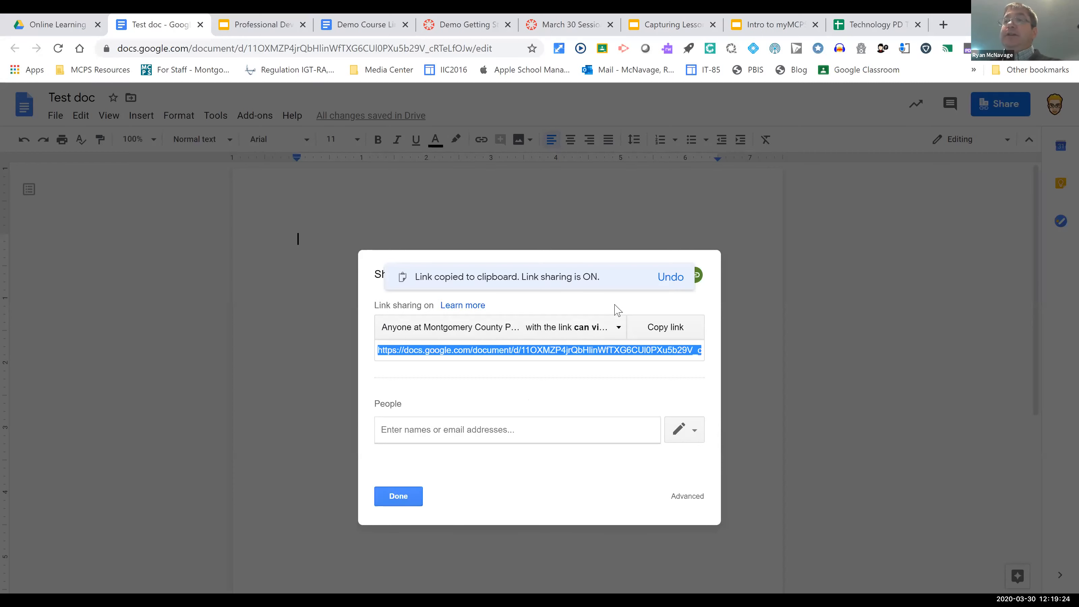
{"action": "left_click", "coordinate": [620, 329]}
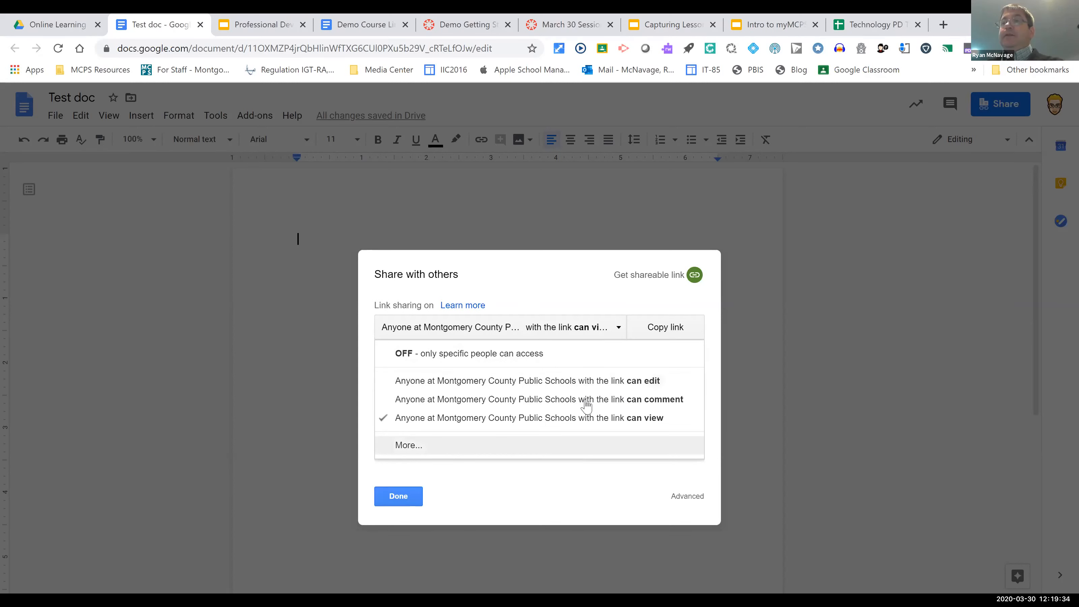
{"action": "left_click", "coordinate": [595, 387]}
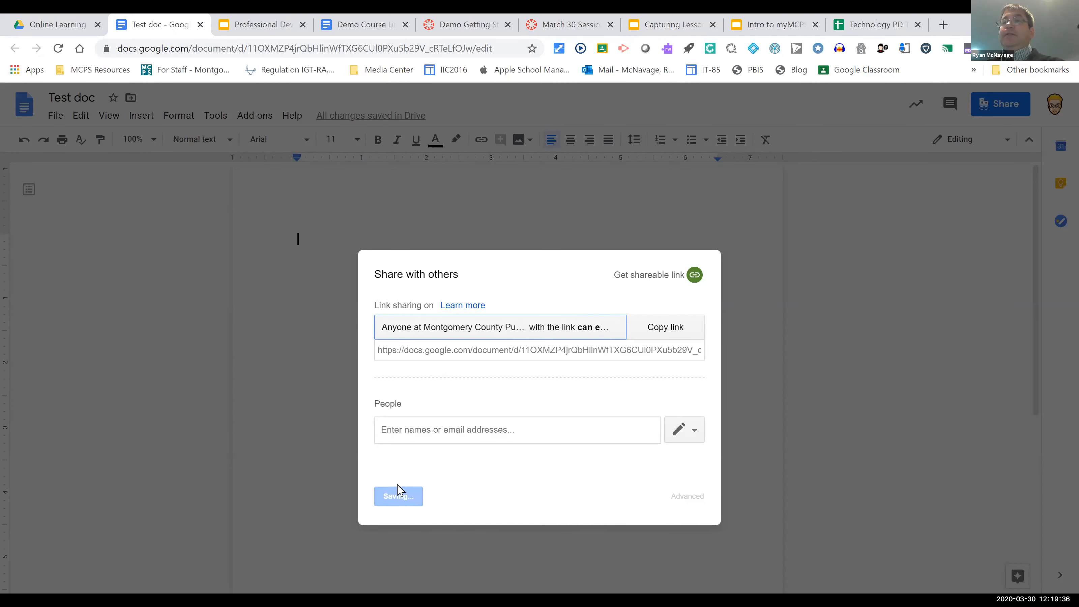
{"action": "left_click", "coordinate": [399, 497]}
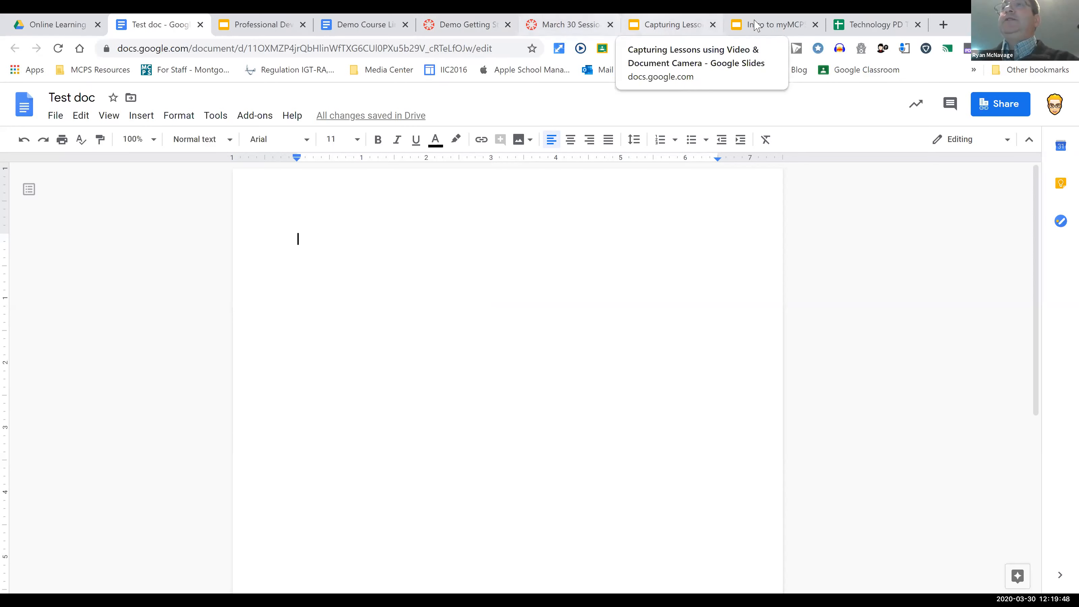
Step: Switch to the Intro to myMCPS Classroom Webinar deck and go past the Sharing Settings slide to slide 13, Navigating Canvas and your Courses
{"action": "left_click", "coordinate": [757, 30]}
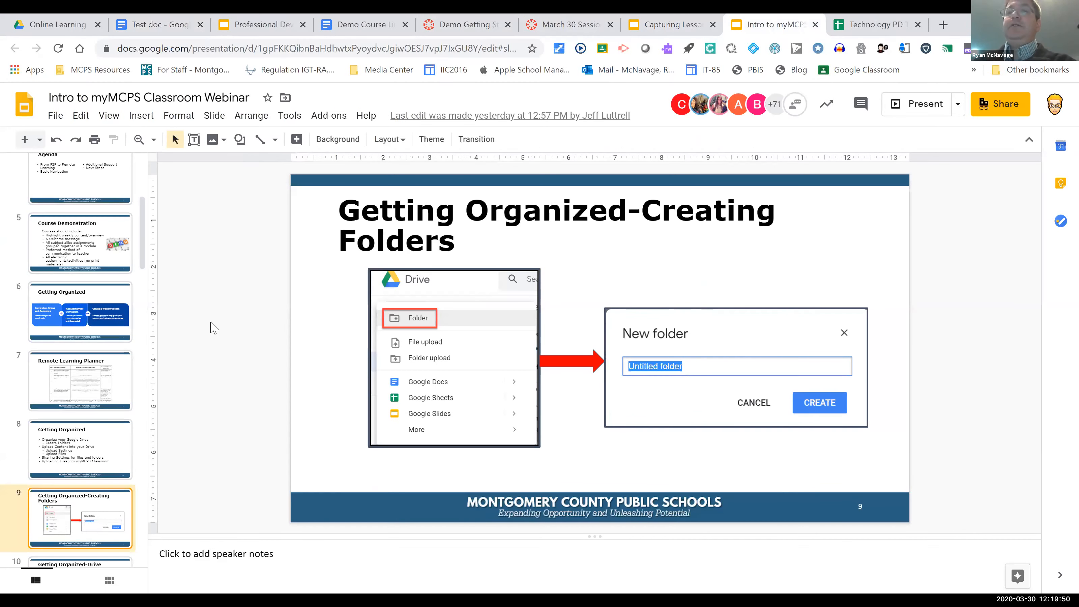
{"action": "scroll", "coordinate": [77, 497], "scroll_direction": "down", "scroll_amount": 4}
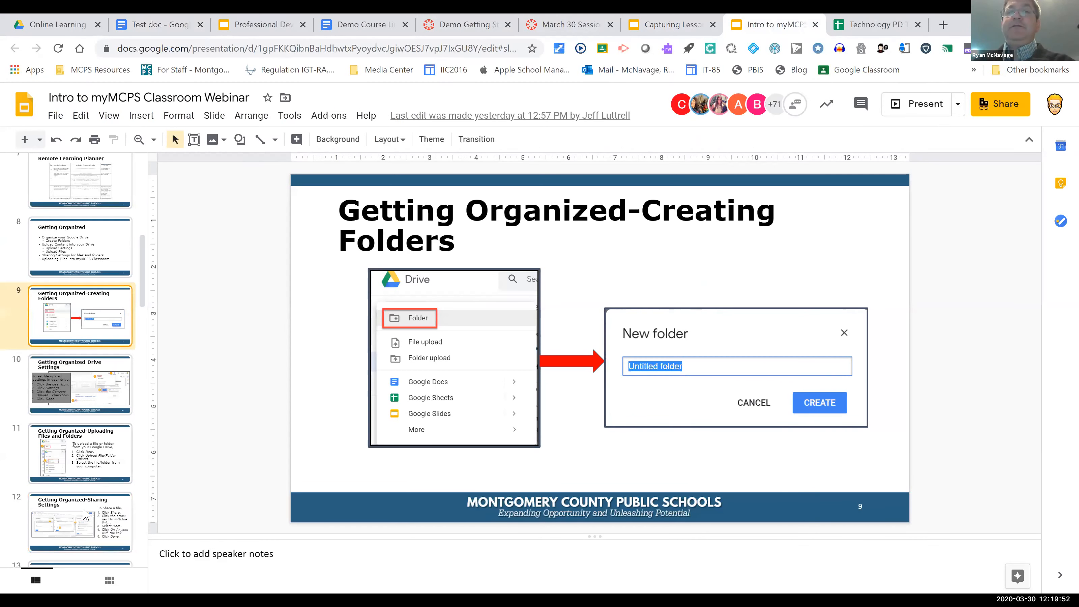
{"action": "left_click", "coordinate": [78, 499]}
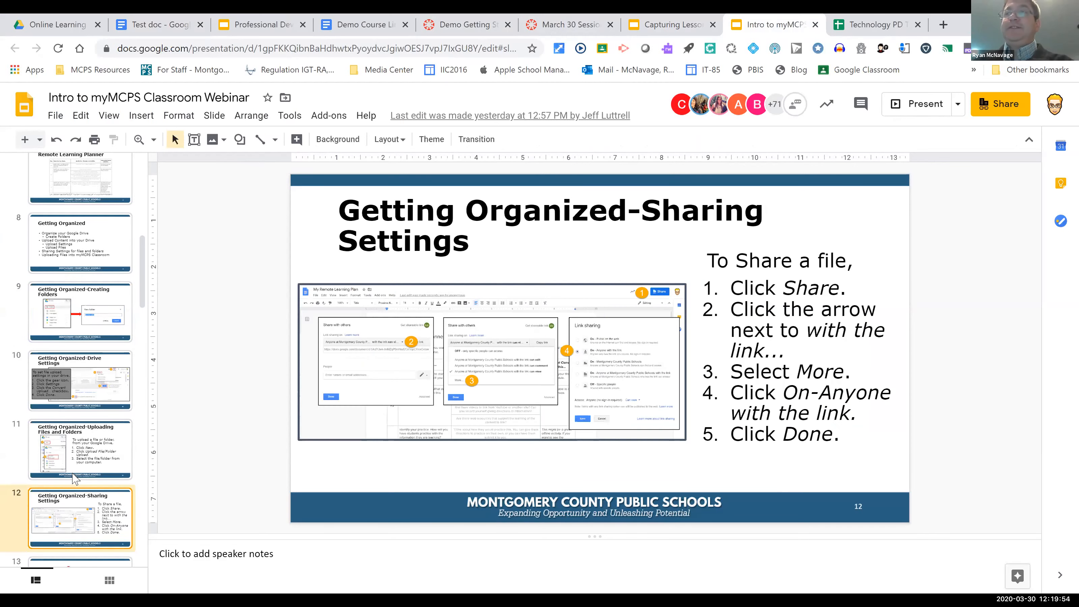
{"action": "scroll", "coordinate": [75, 462], "scroll_direction": "down", "scroll_amount": 3}
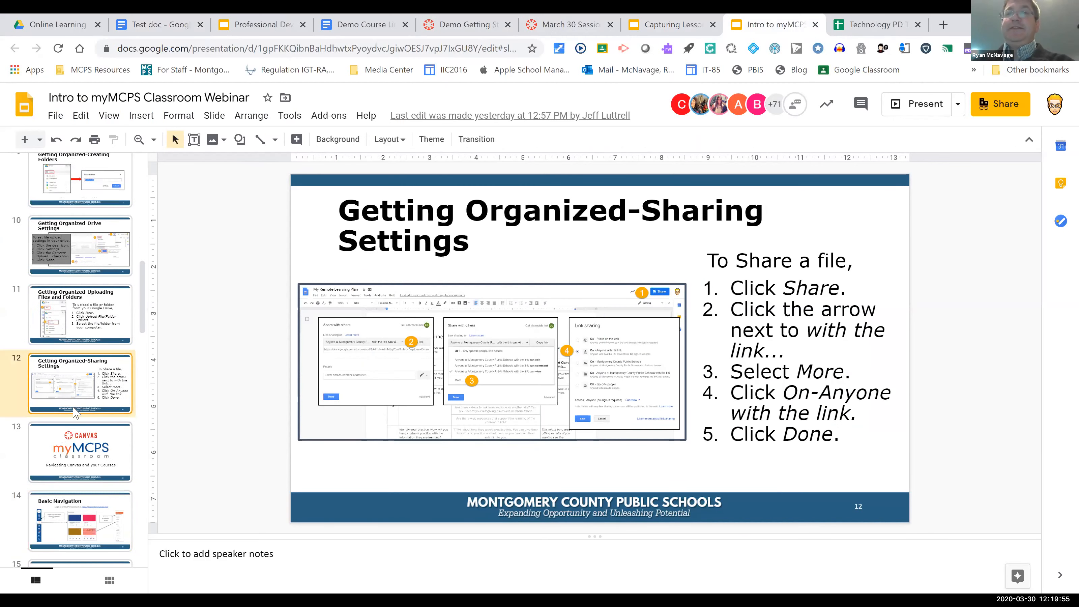
{"action": "left_click", "coordinate": [78, 463]}
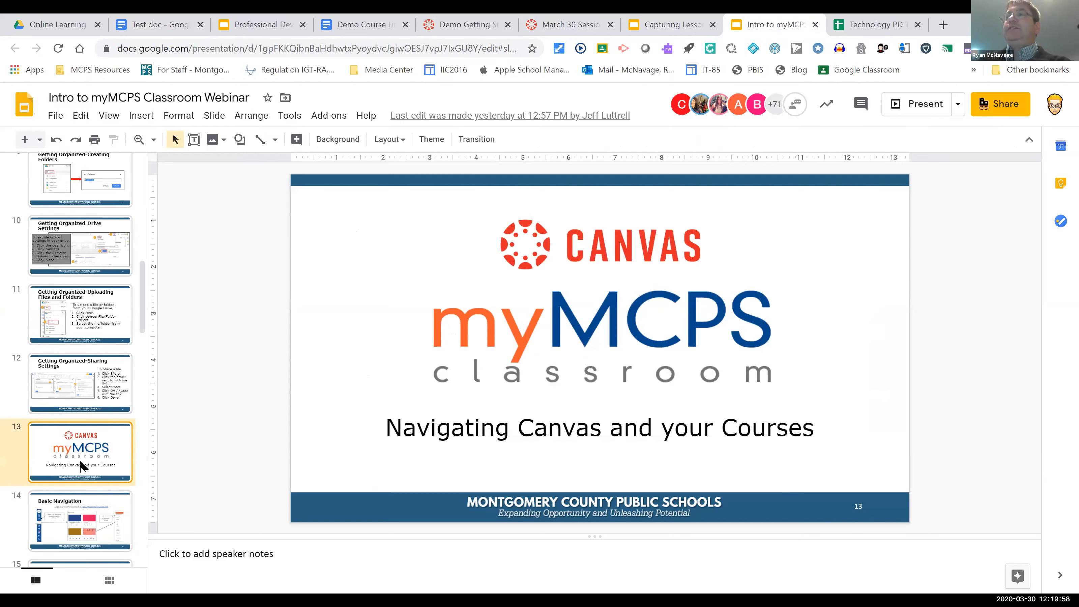
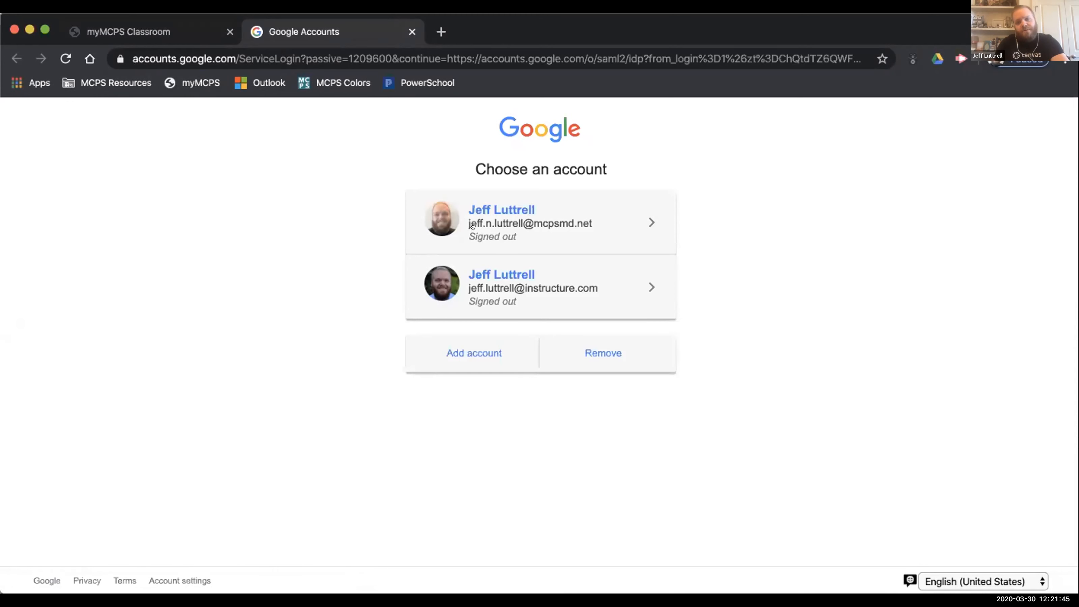
Step: Sign in to the Google account for the MCPS domain by entering the account password
{"action": "left_click", "coordinate": [567, 215]}
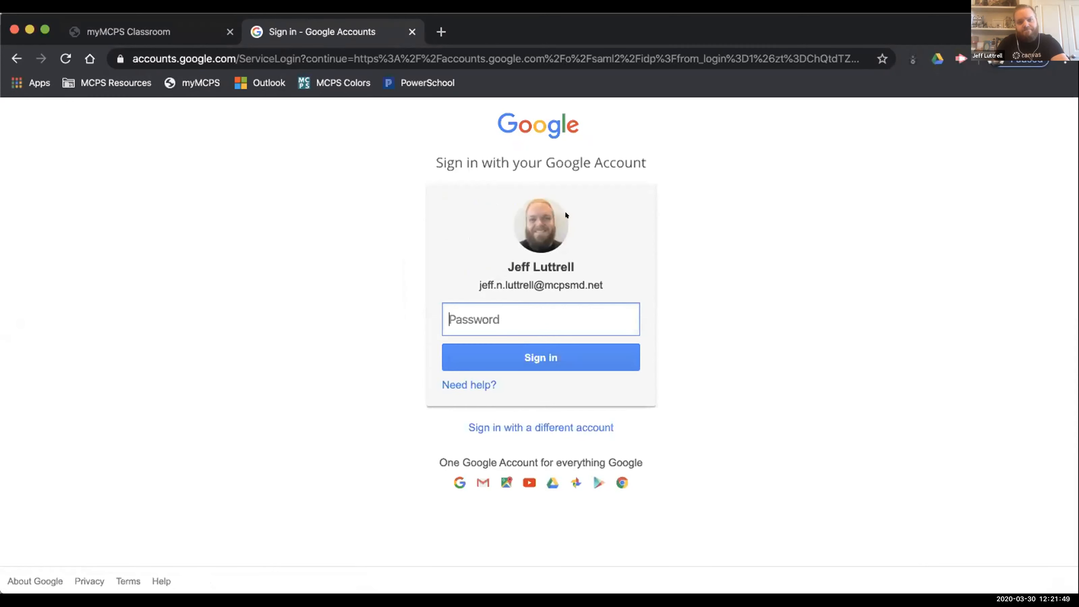
{"action": "type", "text": "•••••••••••"}
{"action": "key", "text": "BackSpace"}
{"action": "key", "text": "BackSpace"}
{"action": "key", "text": "BackSpace"}
{"action": "key", "text": "BackSpace"}
{"action": "key", "text": "BackSpace"}
{"action": "key", "text": "BackSpace"}
{"action": "key", "text": "BackSpace"}
{"action": "key", "text": "BackSpace"}
{"action": "key", "text": "BackSpace"}
{"action": "type", "text": "••••••••••••••••"}
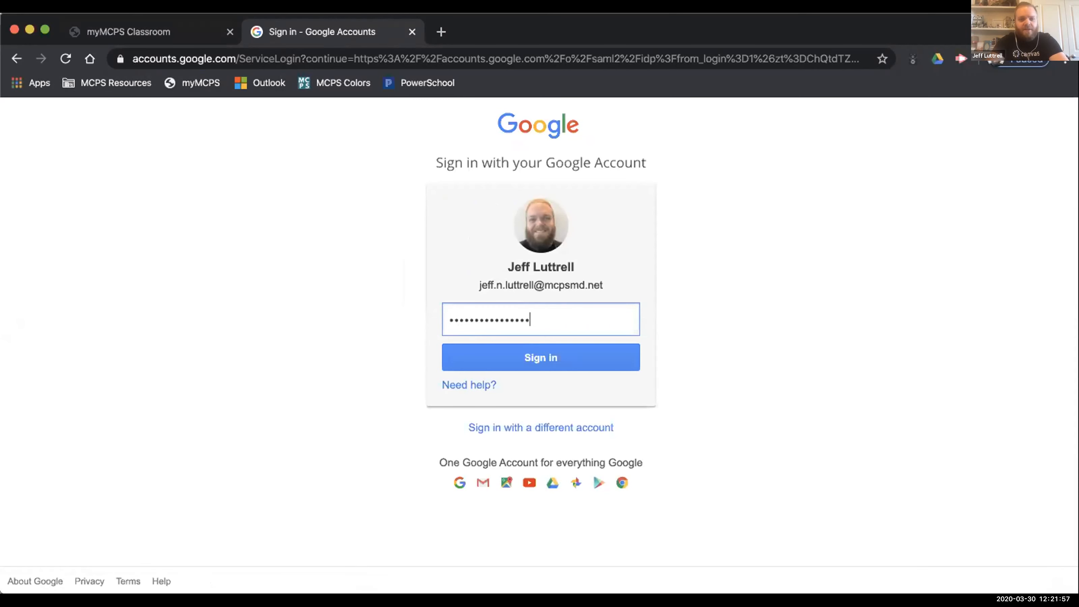
{"action": "key", "text": "Return"}
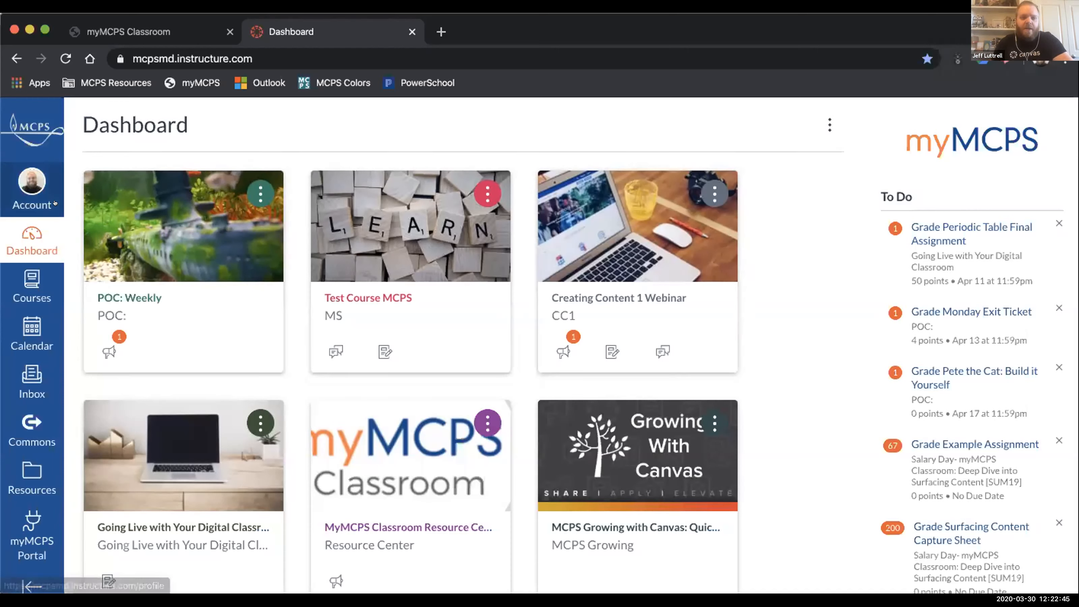
Step: Review the course list and the All Courses page with its starred courses, and return to the Dashboard
{"action": "left_click", "coordinate": [20, 275]}
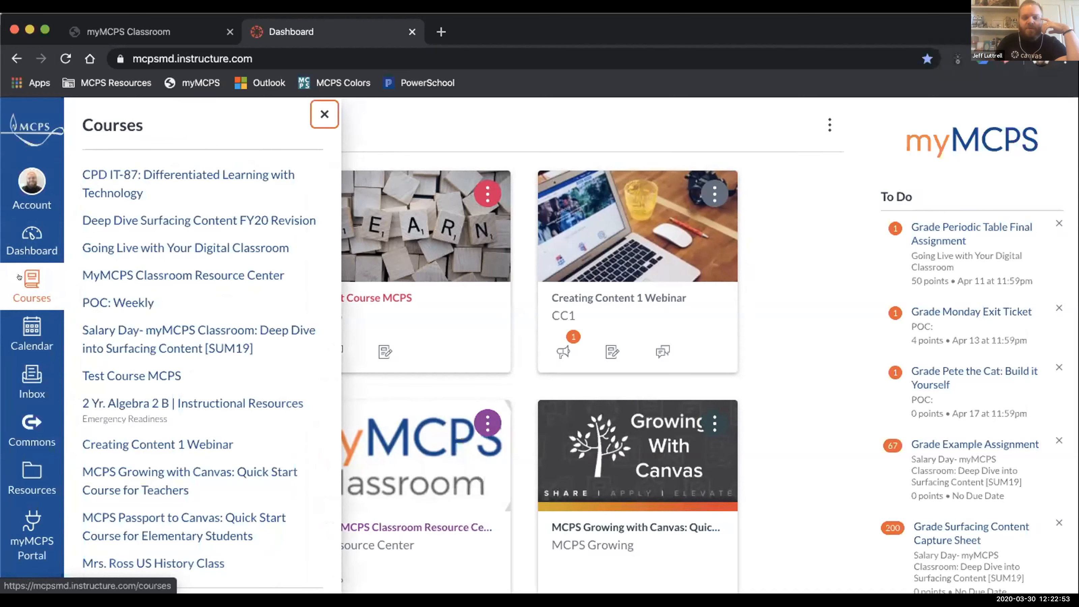
{"action": "scroll", "coordinate": [98, 297], "scroll_direction": "down", "scroll_amount": 3}
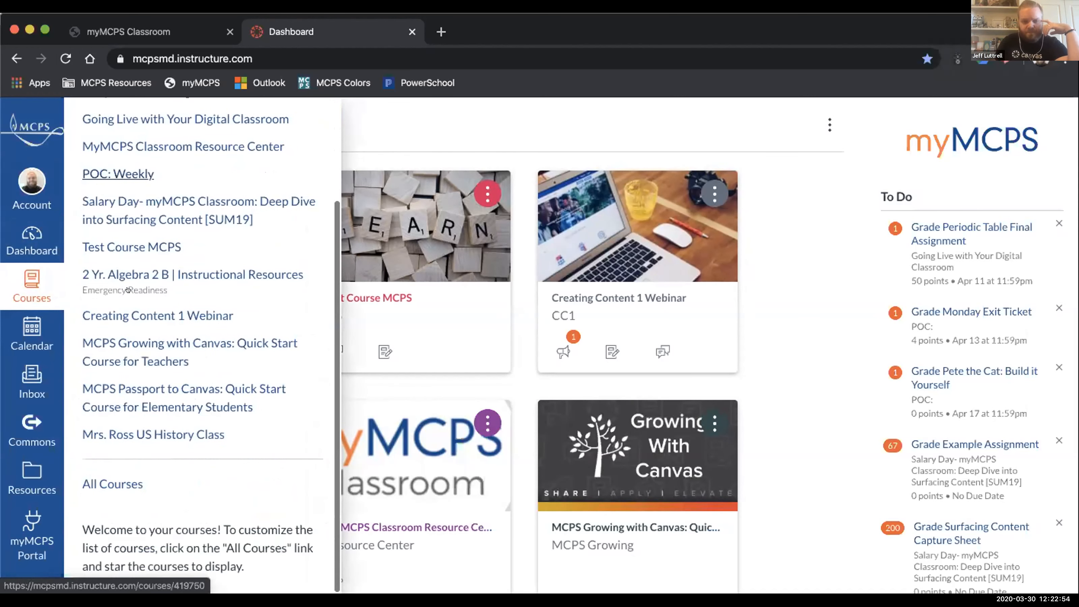
{"action": "left_click", "coordinate": [112, 483]}
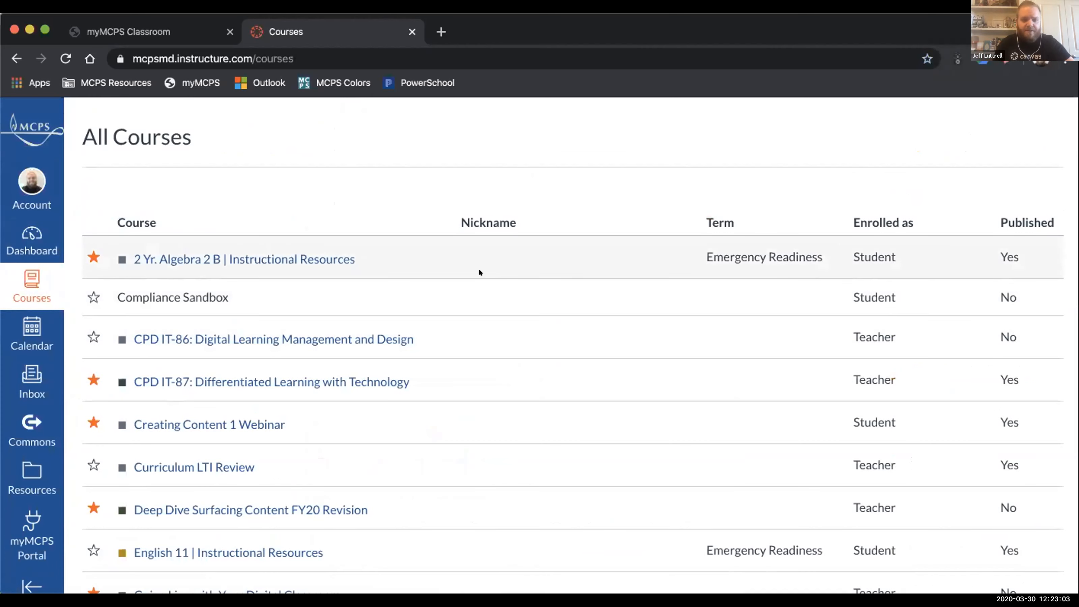
{"action": "scroll", "coordinate": [247, 452], "scroll_direction": "down", "scroll_amount": 2}
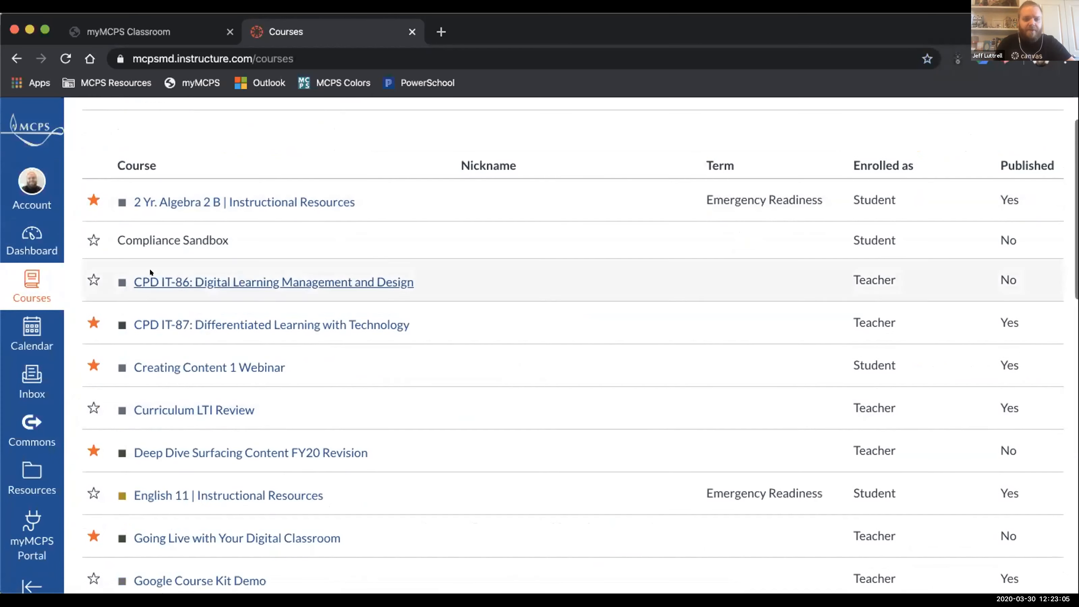
{"action": "left_click", "coordinate": [31, 276]}
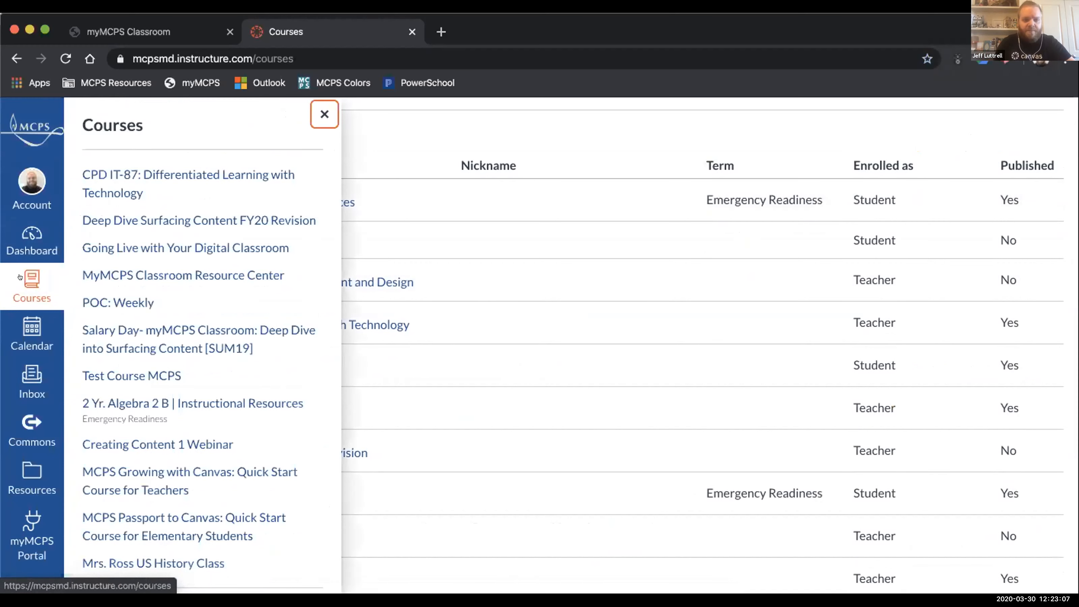
{"action": "left_click", "coordinate": [19, 238]}
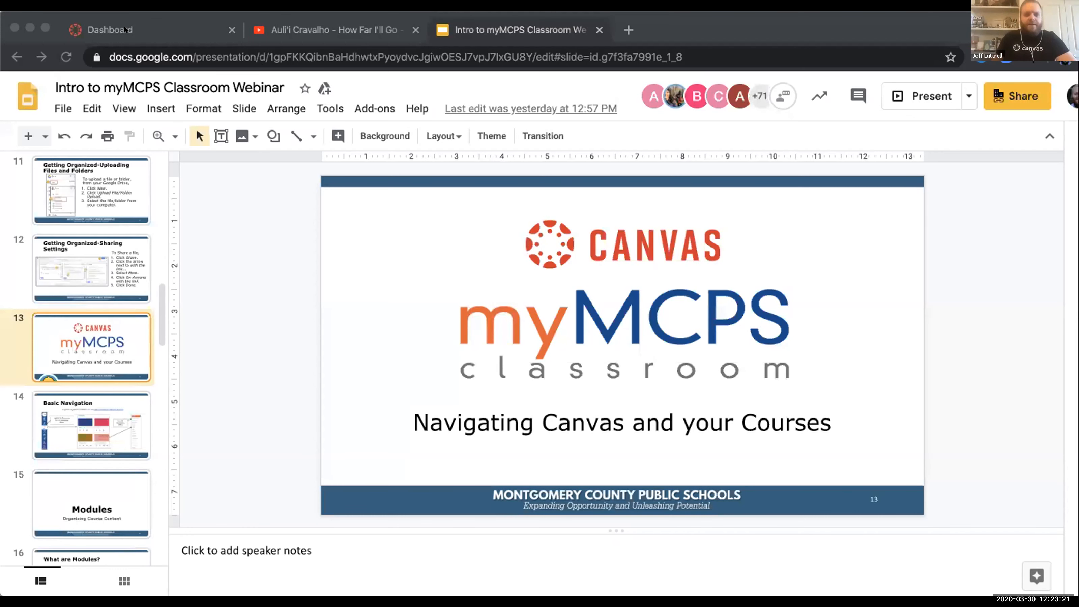
Step: Switch to the webinar deck and go through slide 14, Basic Navigation, to slide 15, Modules
{"action": "left_click", "coordinate": [297, 15]}
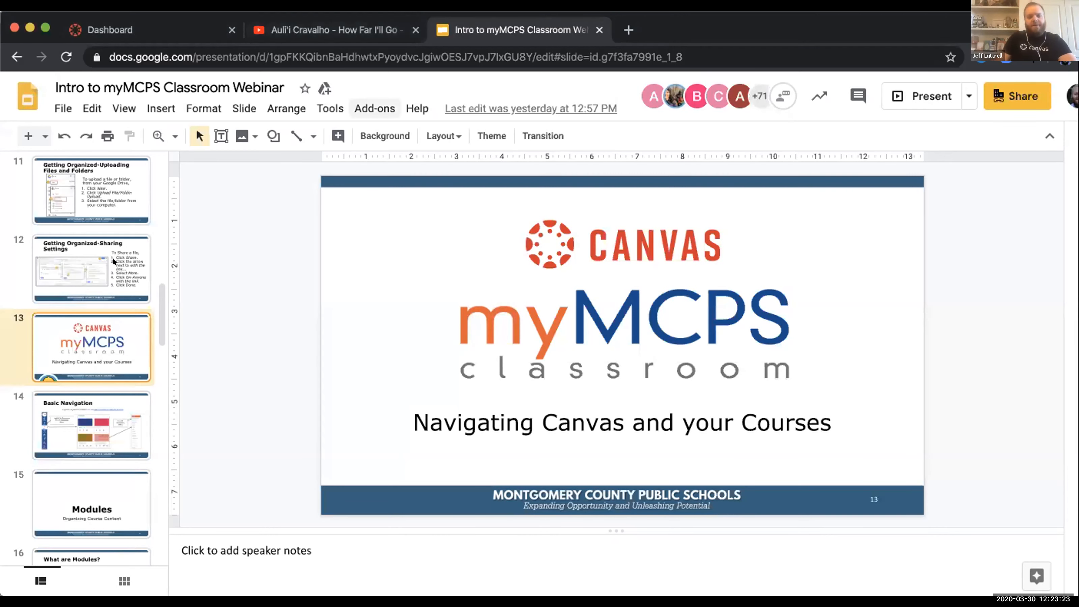
{"action": "scroll", "coordinate": [77, 309], "scroll_direction": "down", "scroll_amount": 3}
{"action": "left_click", "coordinate": [77, 309]}
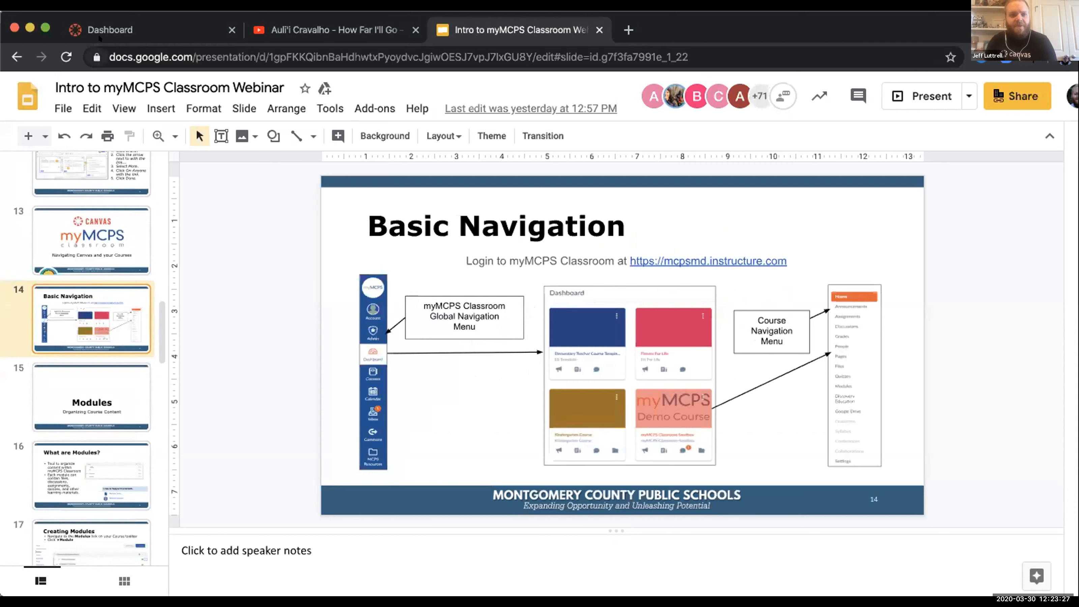
{"action": "left_click", "coordinate": [52, 385]}
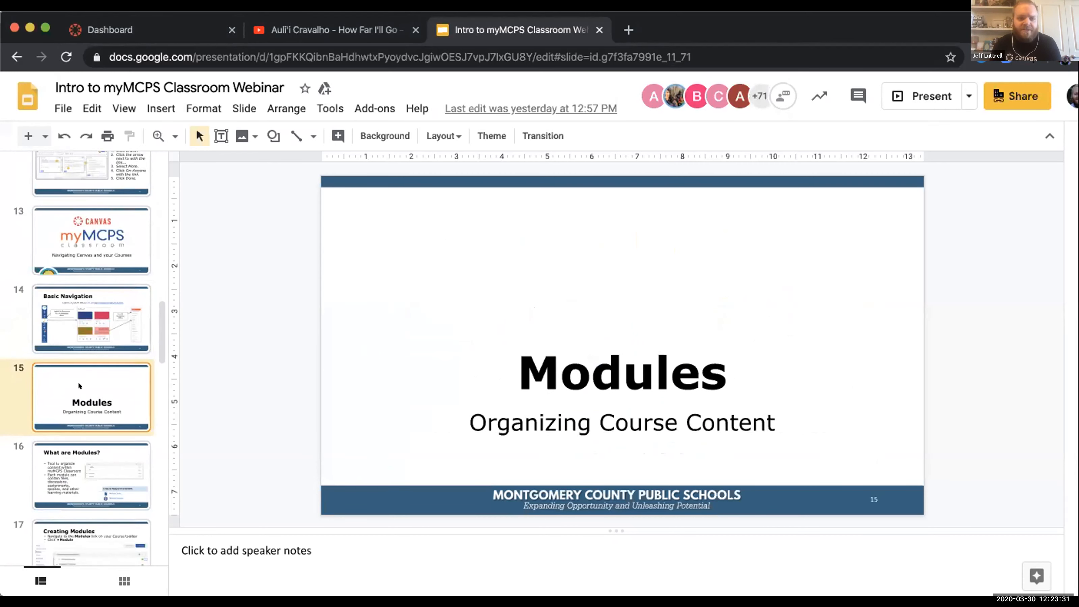
Step: Open the Intro myMCPS Classroom course in Canvas and delete its Week 1 (April 6 - April 10) module
{"action": "left_click", "coordinate": [139, 29]}
{"action": "left_click", "coordinate": [390, 191]}
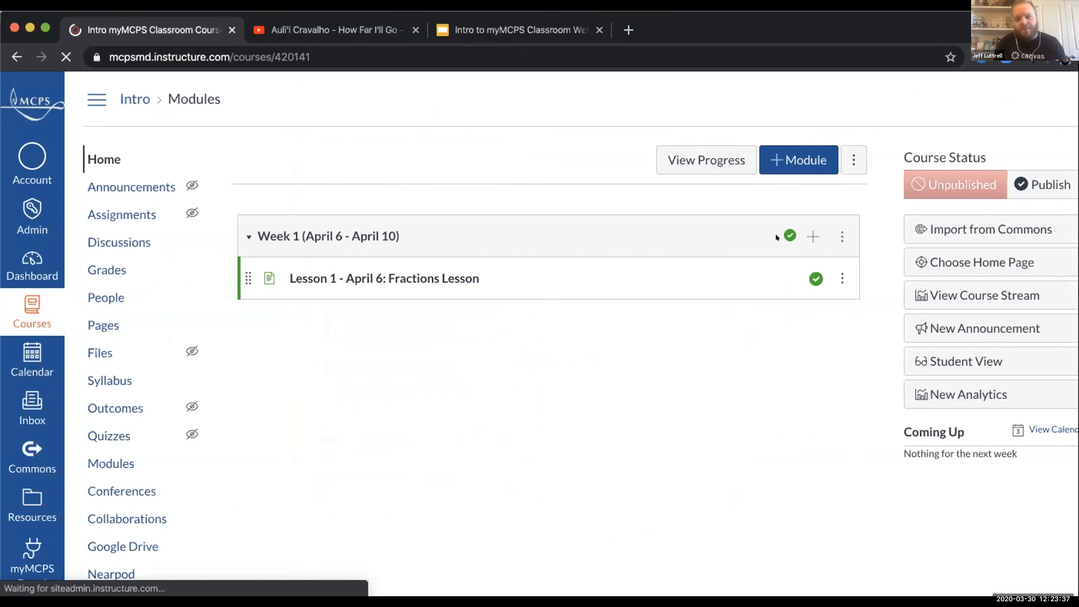
{"action": "left_click", "coordinate": [841, 236]}
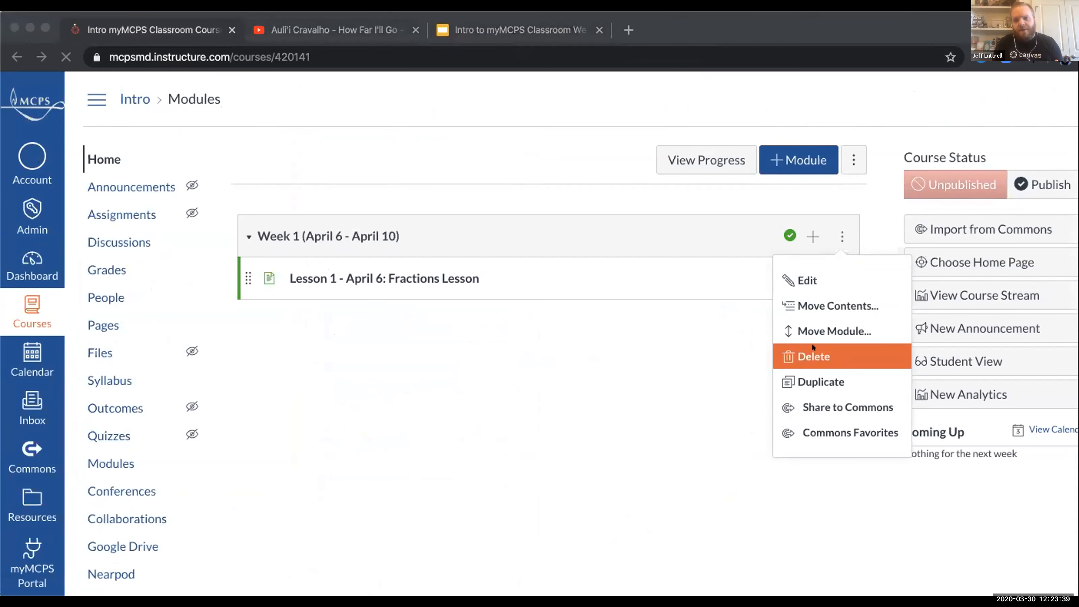
{"action": "left_click", "coordinate": [681, 136]}
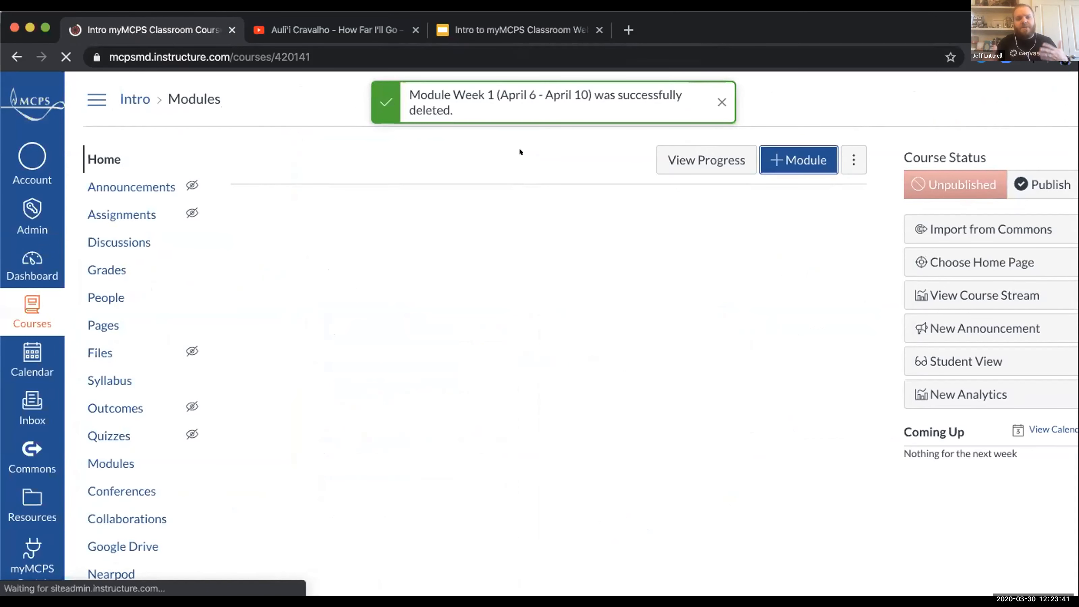
{"action": "left_click", "coordinate": [93, 154]}
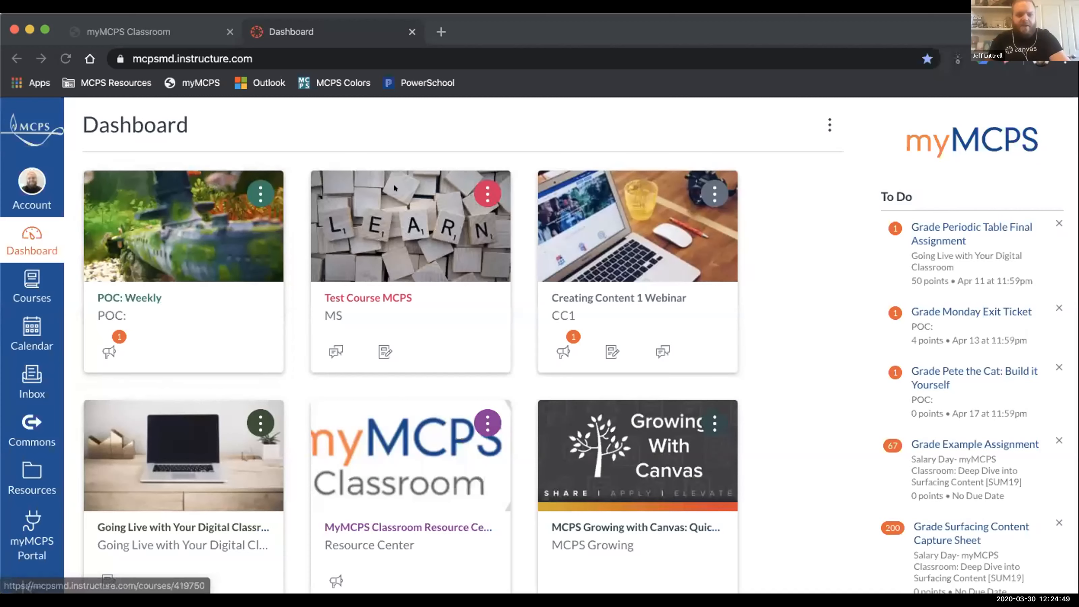
Step: Open the Creating Content 1 Webinar course from the Dashboard and look through its modules as a student
{"action": "left_click", "coordinate": [616, 230]}
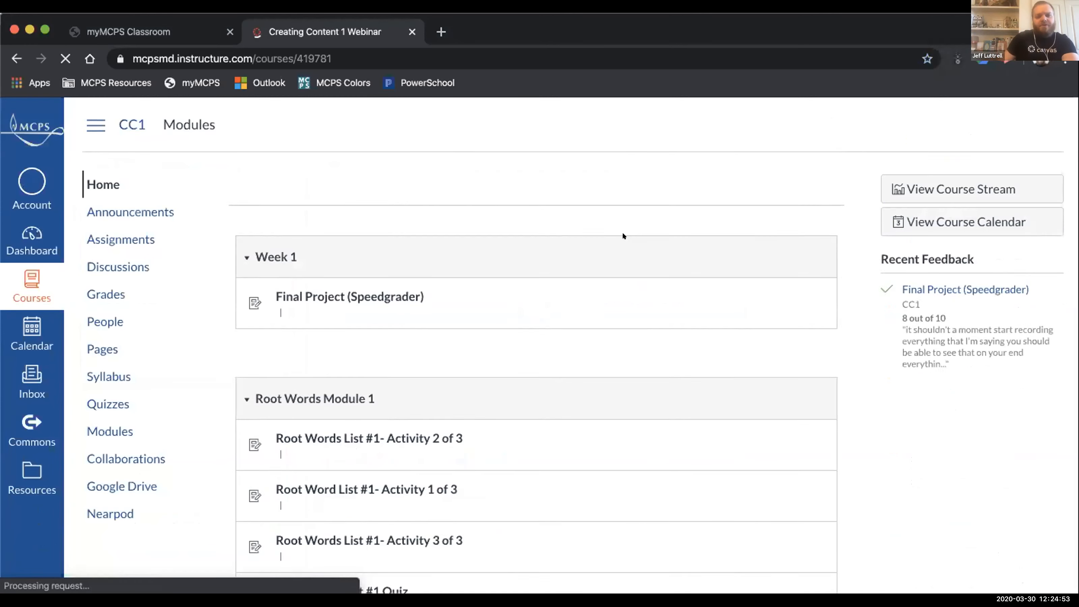
{"action": "scroll", "coordinate": [621, 232], "scroll_direction": "down", "scroll_amount": 5}
{"action": "scroll", "coordinate": [622, 232], "scroll_direction": "down", "scroll_amount": 1}
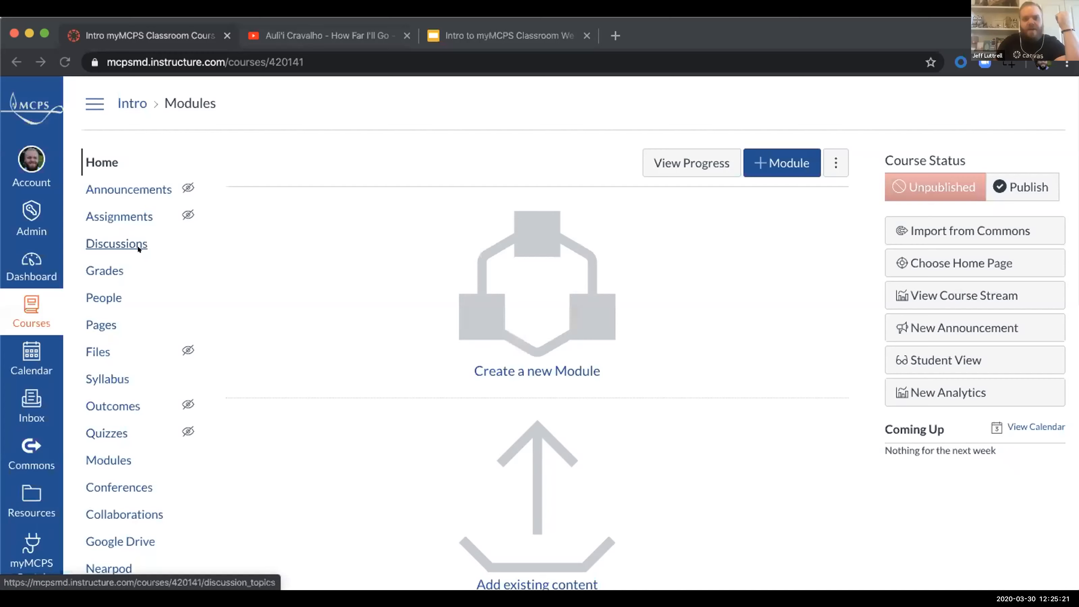
Step: Add a module named "Week 1 April 6-11" to the Intro myMCPS Classroom course
{"action": "left_click", "coordinate": [765, 156]}
{"action": "left_click", "coordinate": [438, 252]}
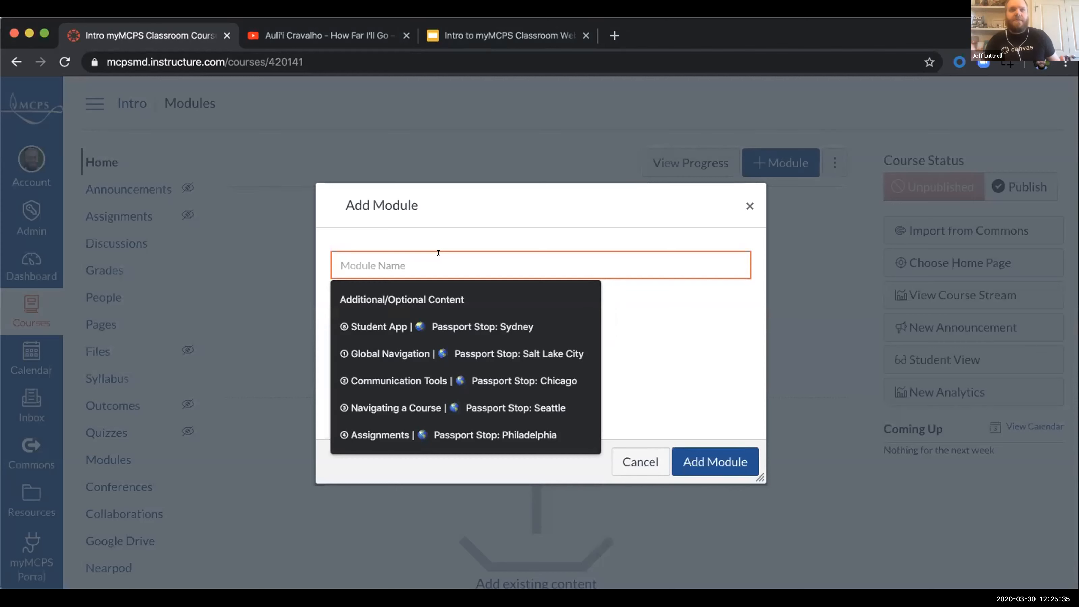
{"action": "type", "text": "Week 1"}
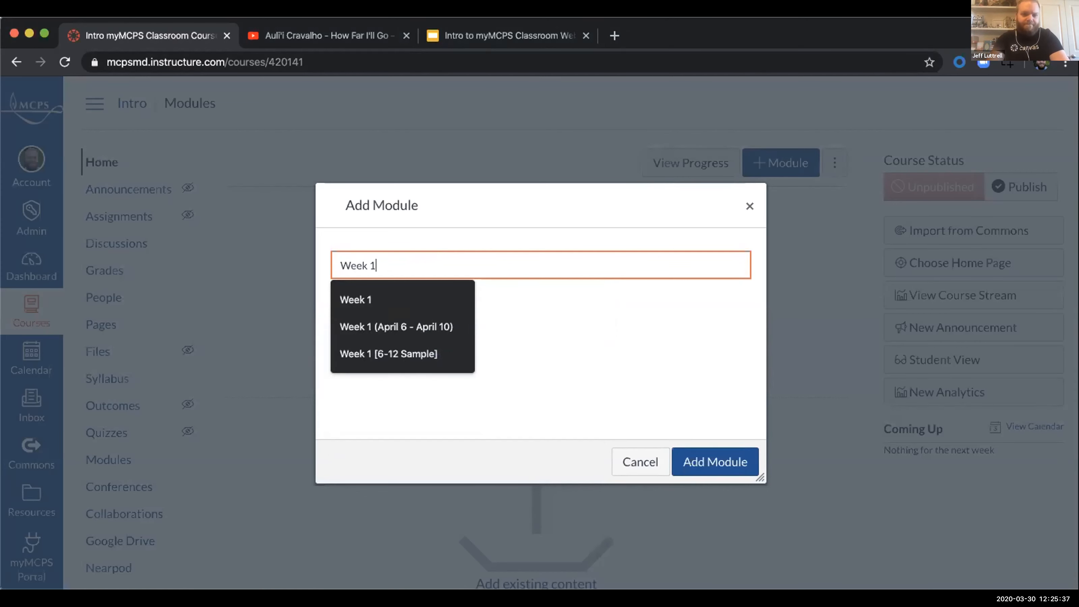
{"action": "type", "text": " April"}
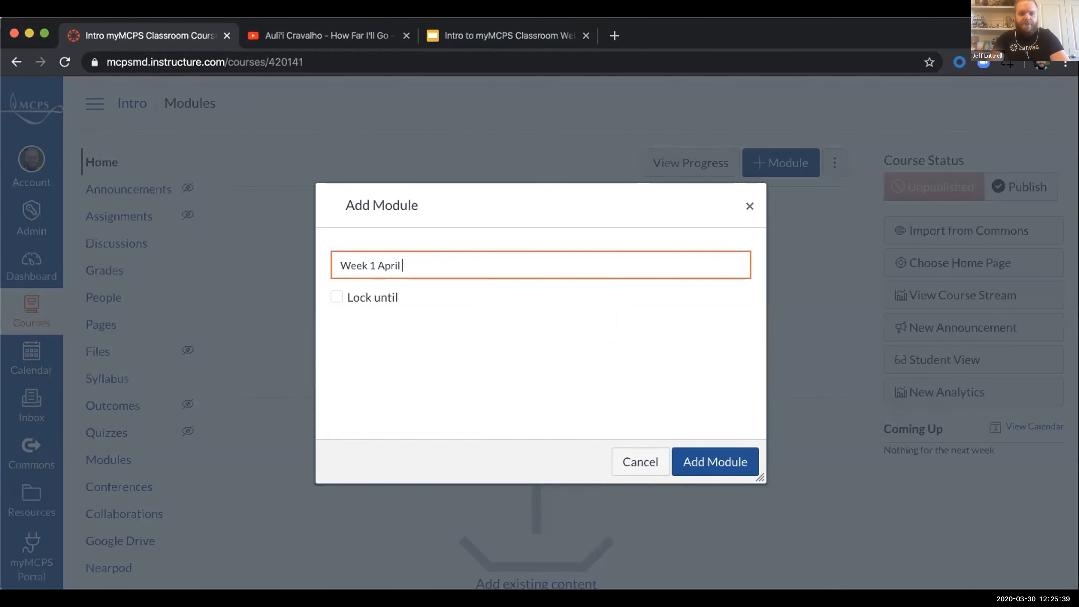
{"action": "type", "text": " 6-11"}
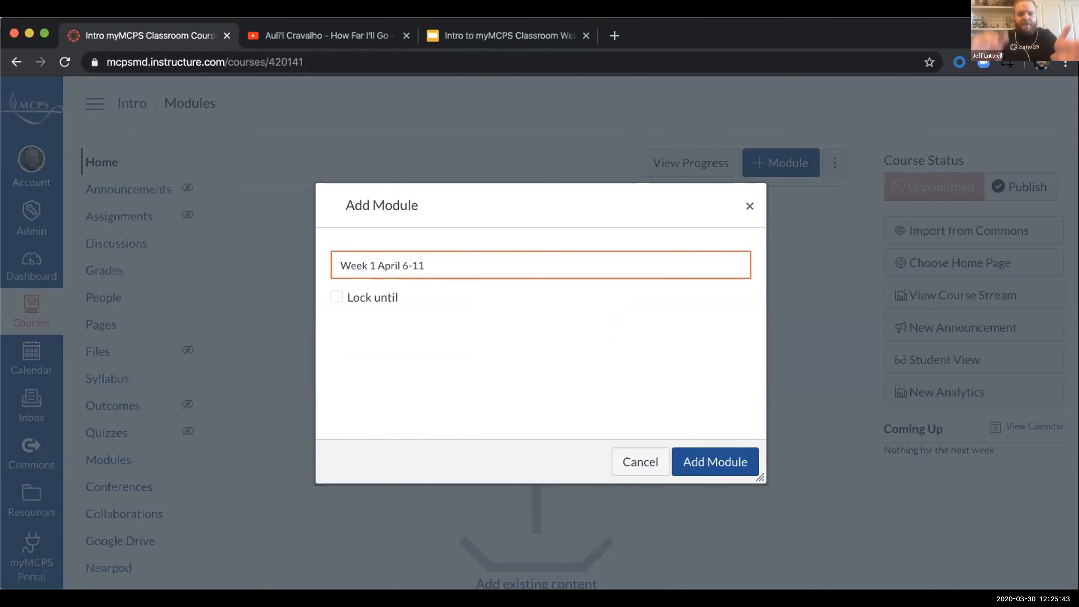
{"action": "left_click", "coordinate": [715, 451]}
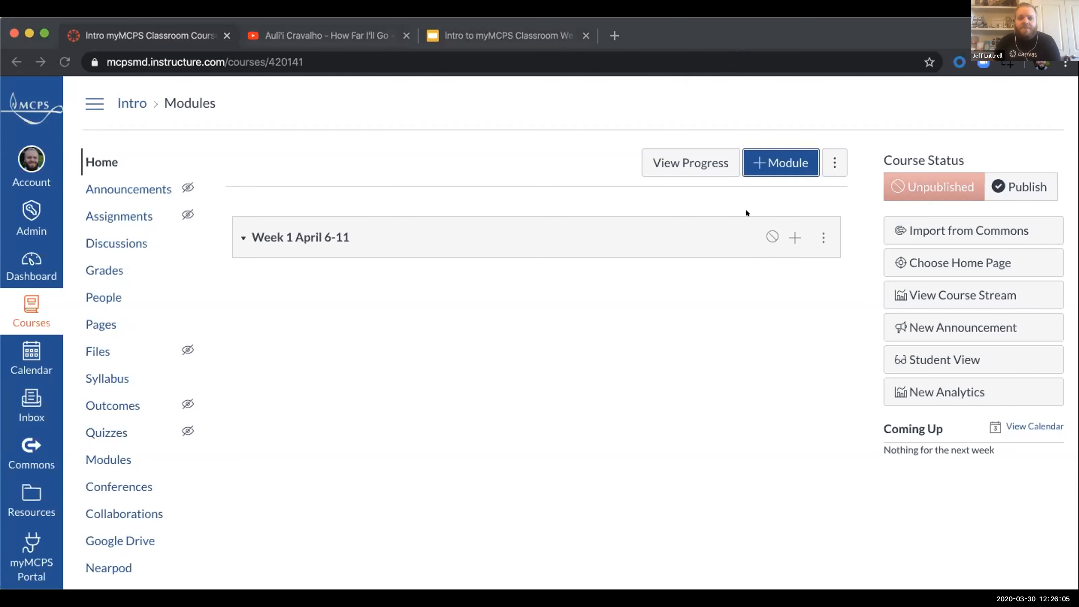
{"action": "left_click", "coordinate": [711, 237]}
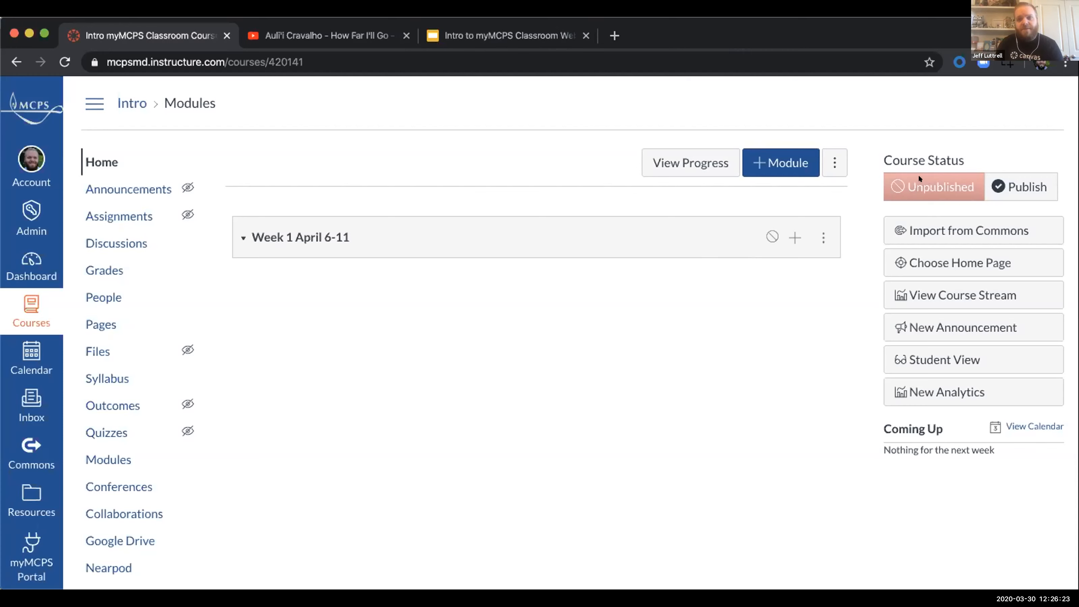
Step: Publish the Intro myMCPS Classroom course and set it back to unpublished
{"action": "left_click", "coordinate": [1004, 180]}
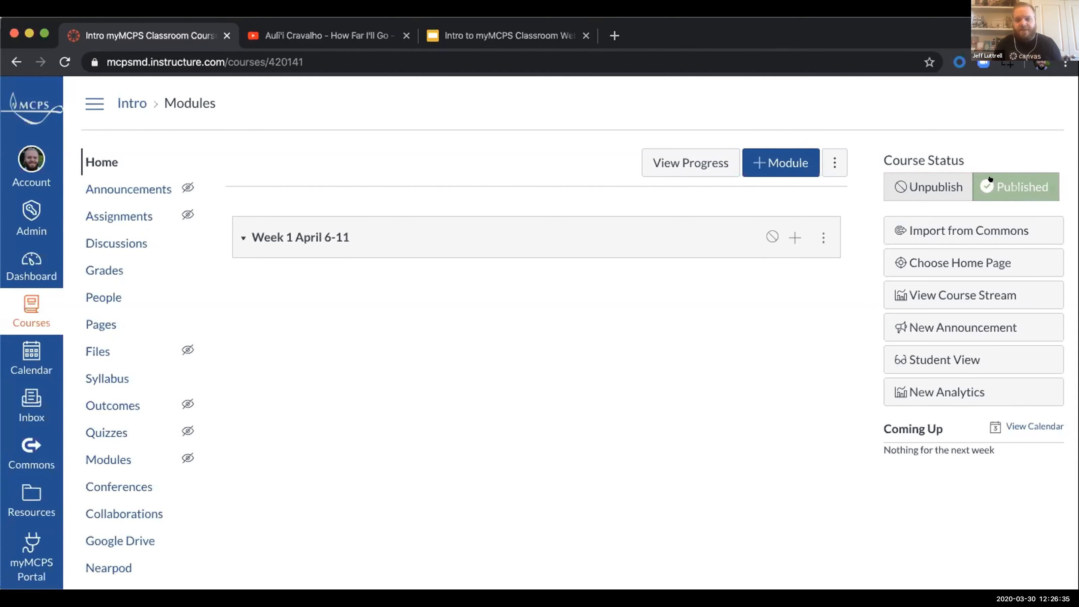
{"action": "left_click", "coordinate": [932, 184]}
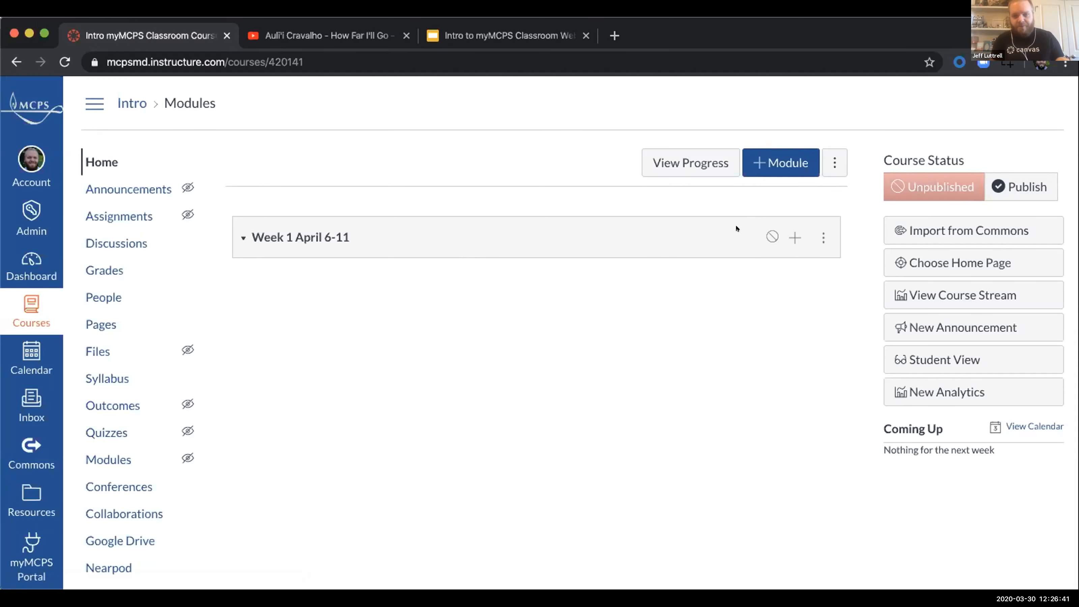
Step: Add a new page named "Welcome to our Course" to the Week 1 April 6-11 module, without indentation
{"action": "left_click", "coordinate": [787, 238]}
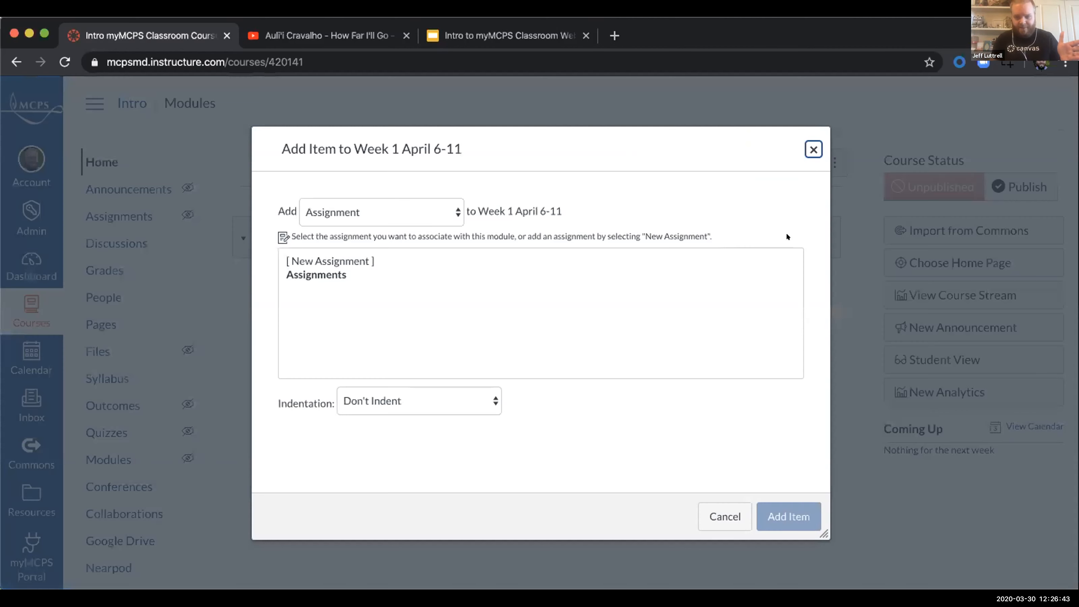
{"action": "left_click", "coordinate": [805, 148]}
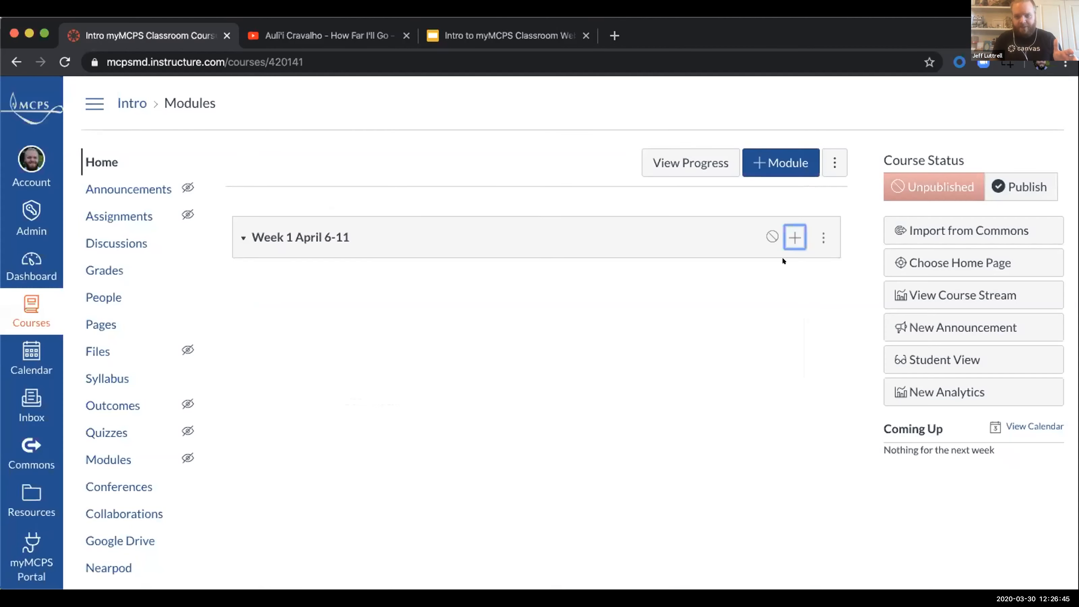
{"action": "left_click", "coordinate": [787, 230]}
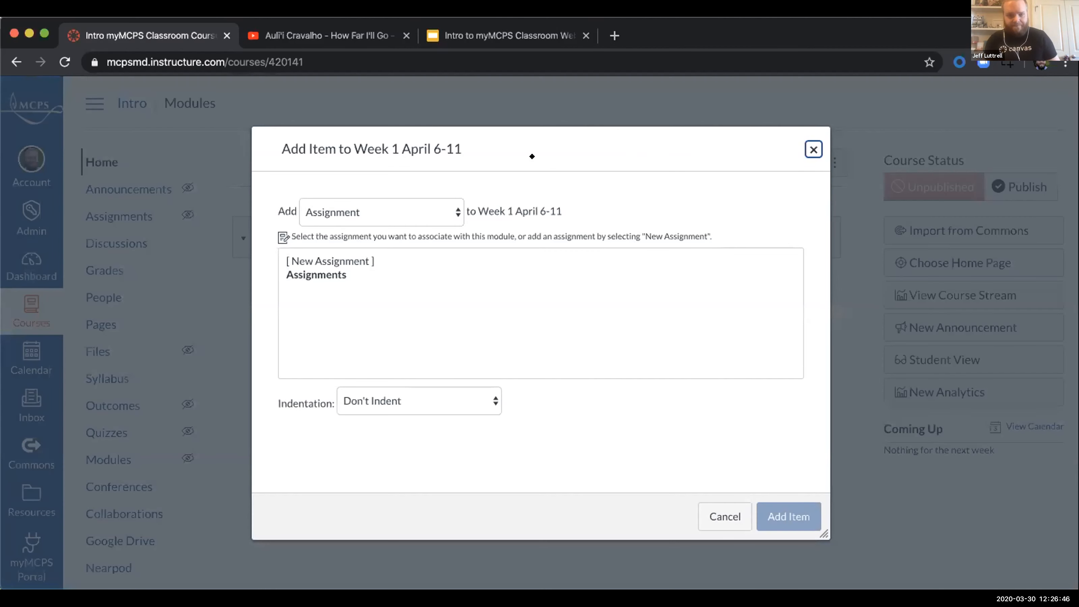
{"action": "left_click", "coordinate": [377, 212]}
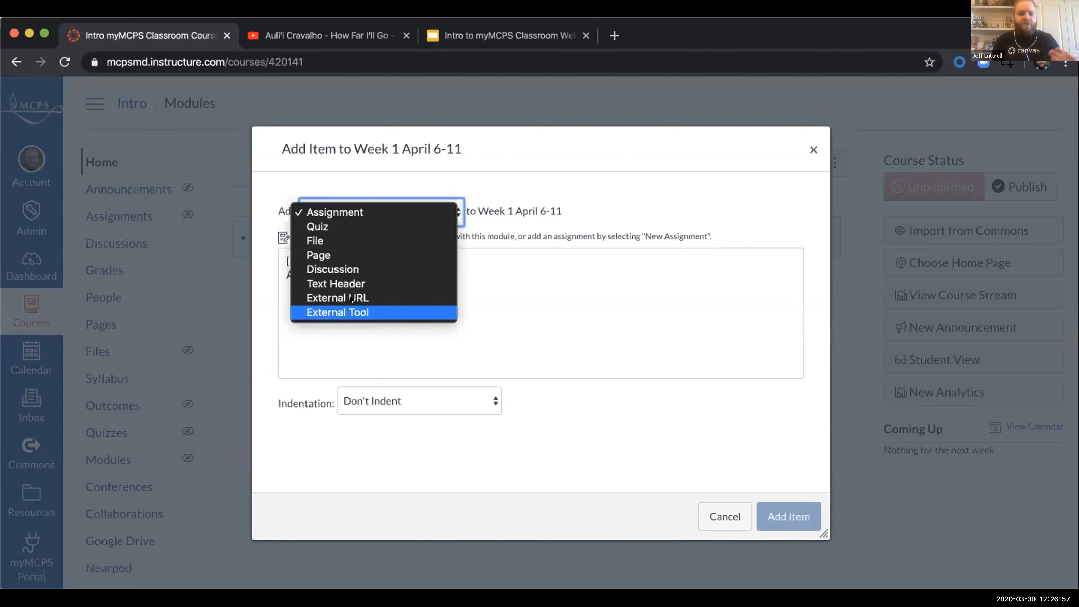
{"action": "left_click", "coordinate": [336, 250]}
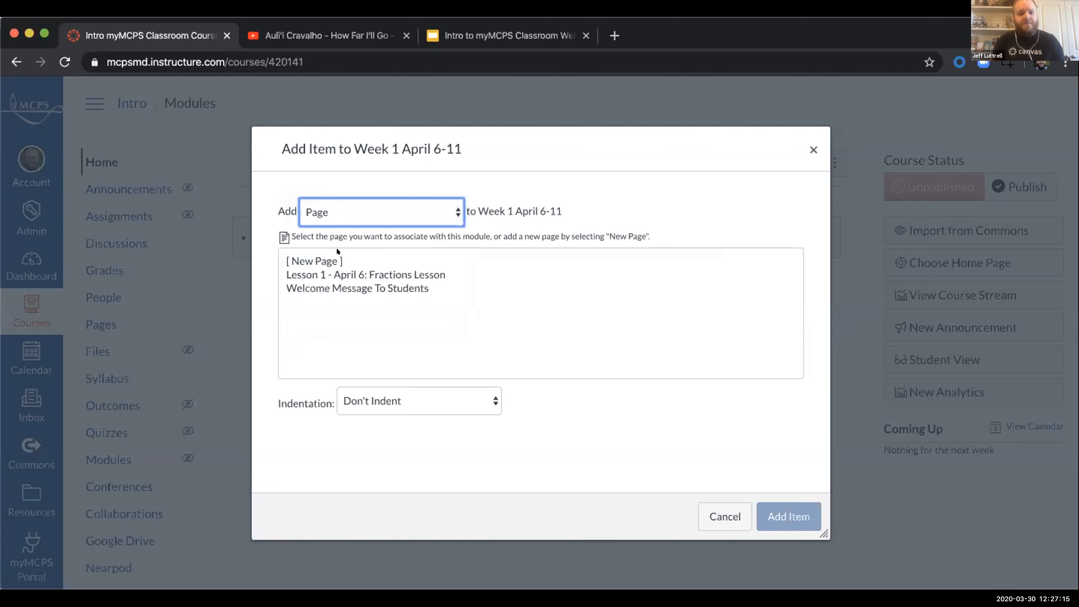
{"action": "left_click", "coordinate": [340, 212]}
{"action": "left_click", "coordinate": [329, 208]}
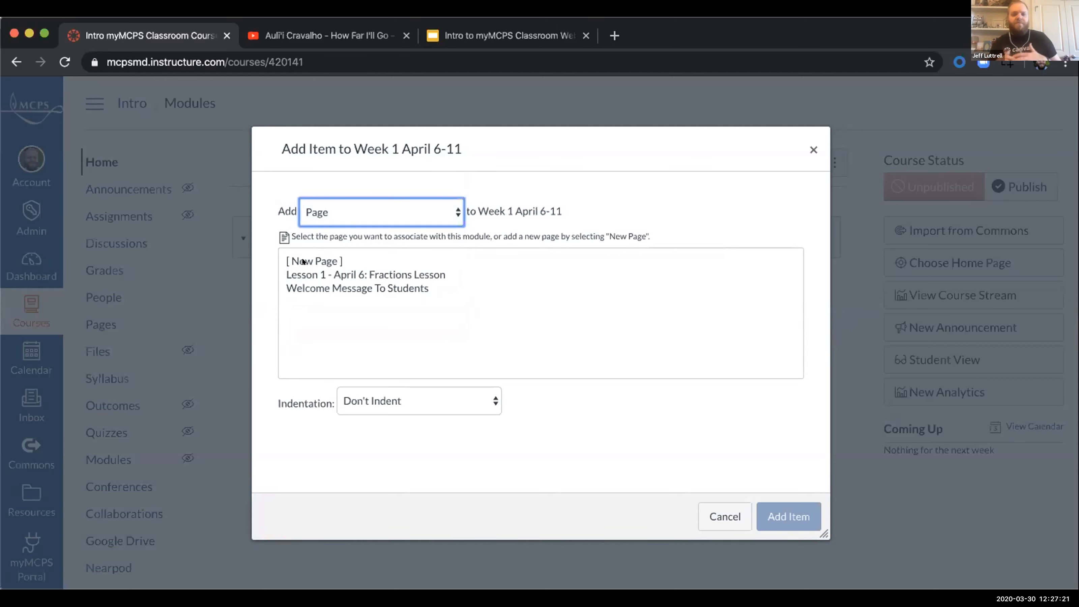
{"action": "left_click", "coordinate": [316, 261]}
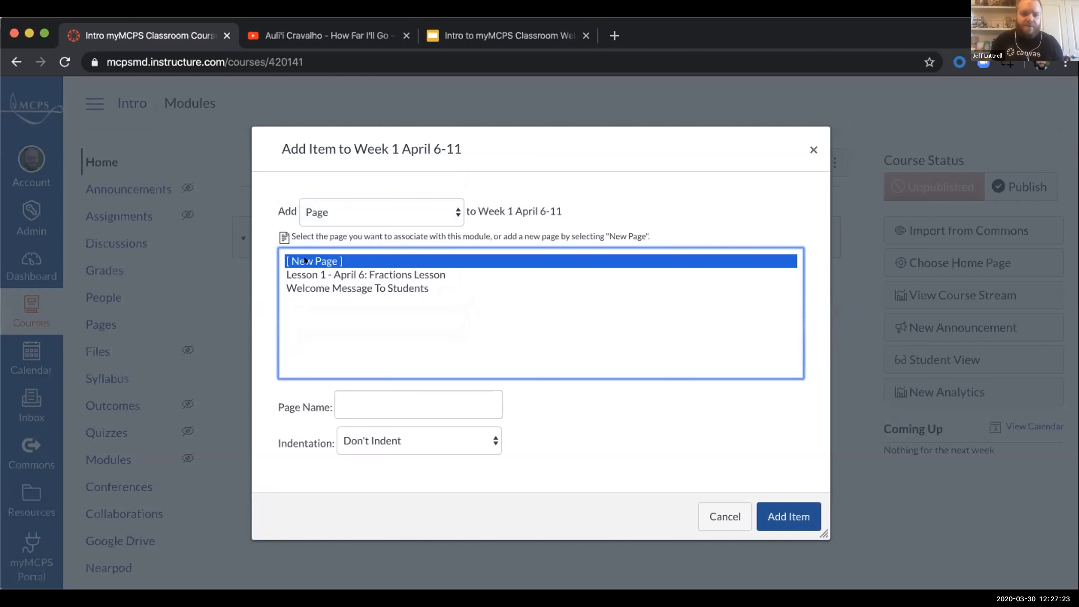
{"action": "left_click", "coordinate": [375, 404]}
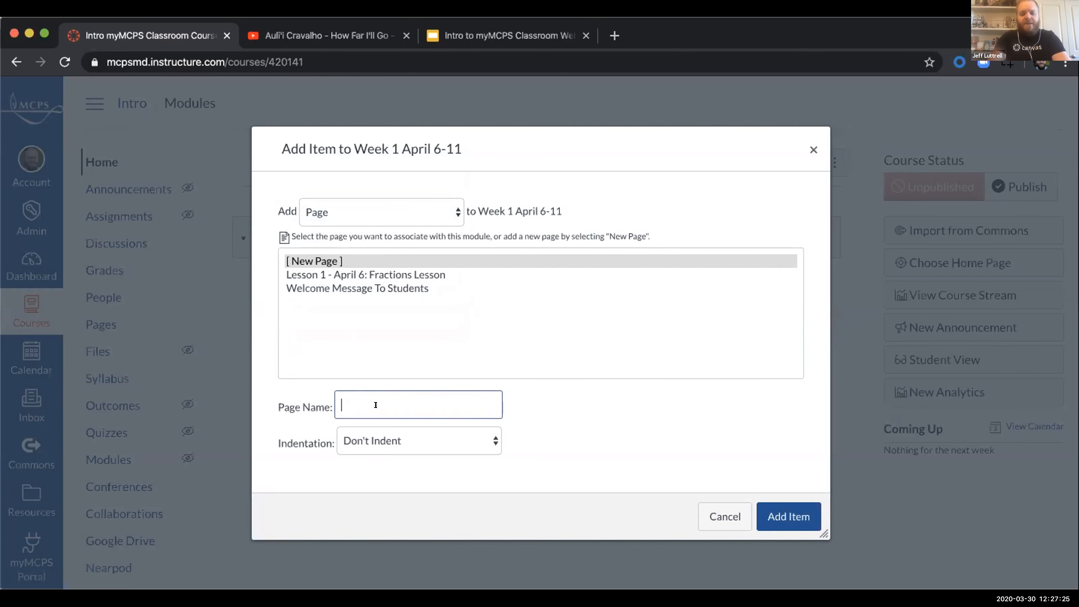
{"action": "type", "text": "Wel"}
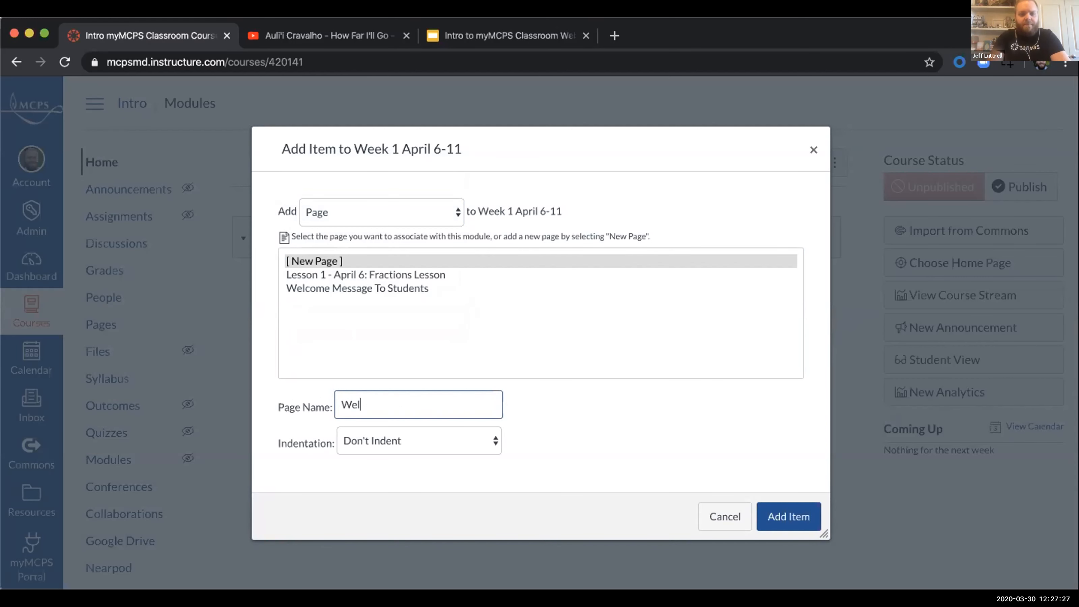
{"action": "type", "text": "come to our Course"}
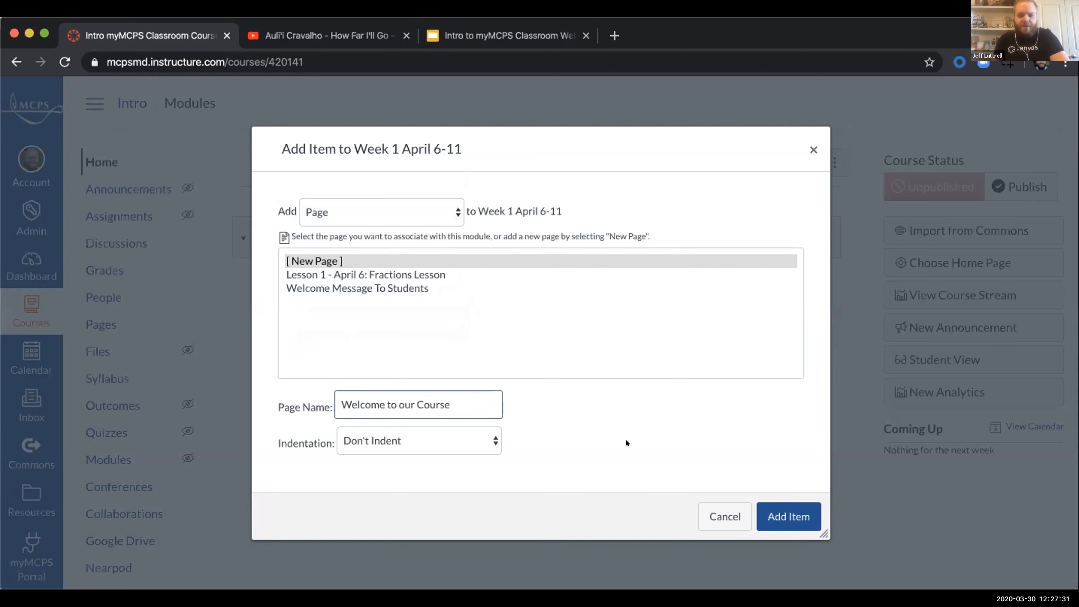
{"action": "left_click", "coordinate": [775, 506]}
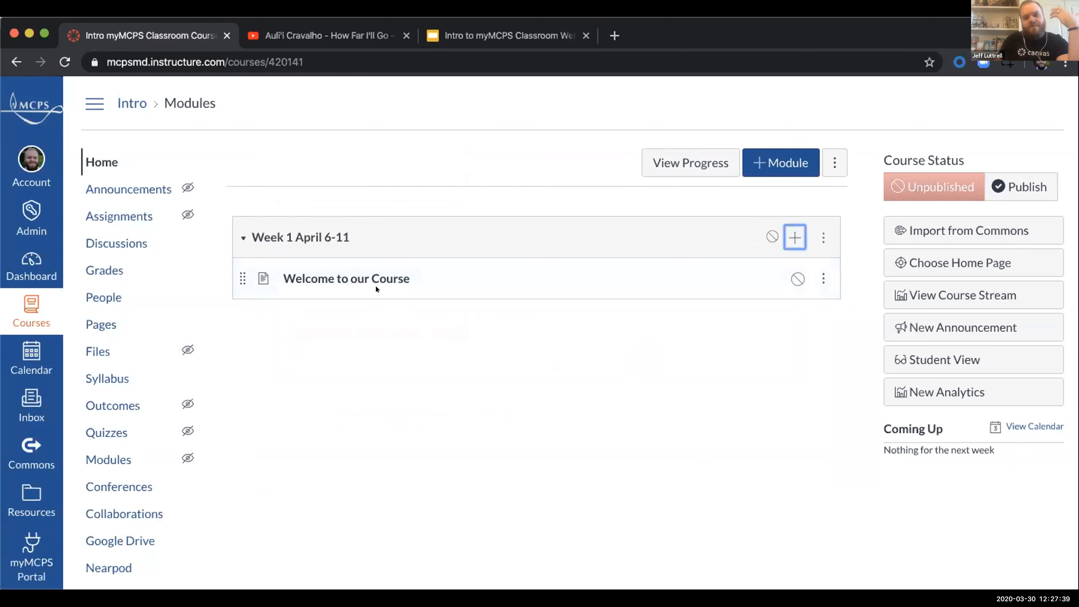
Step: Try to publish the Welcome to our Course page and open it for editing
{"action": "left_click", "coordinate": [332, 277]}
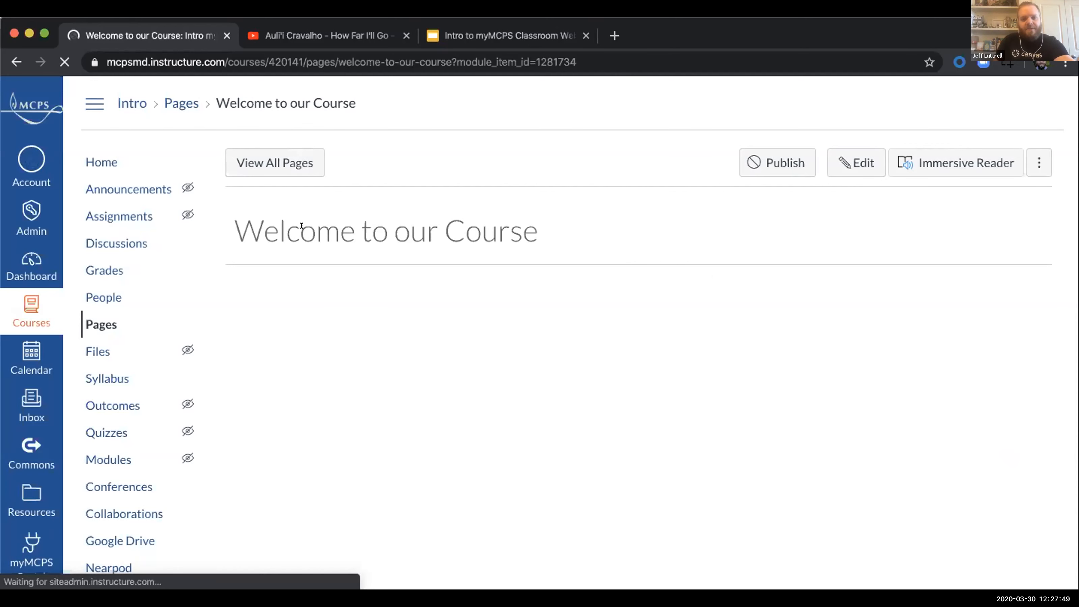
{"action": "left_click", "coordinate": [763, 166]}
{"action": "left_click", "coordinate": [793, 173]}
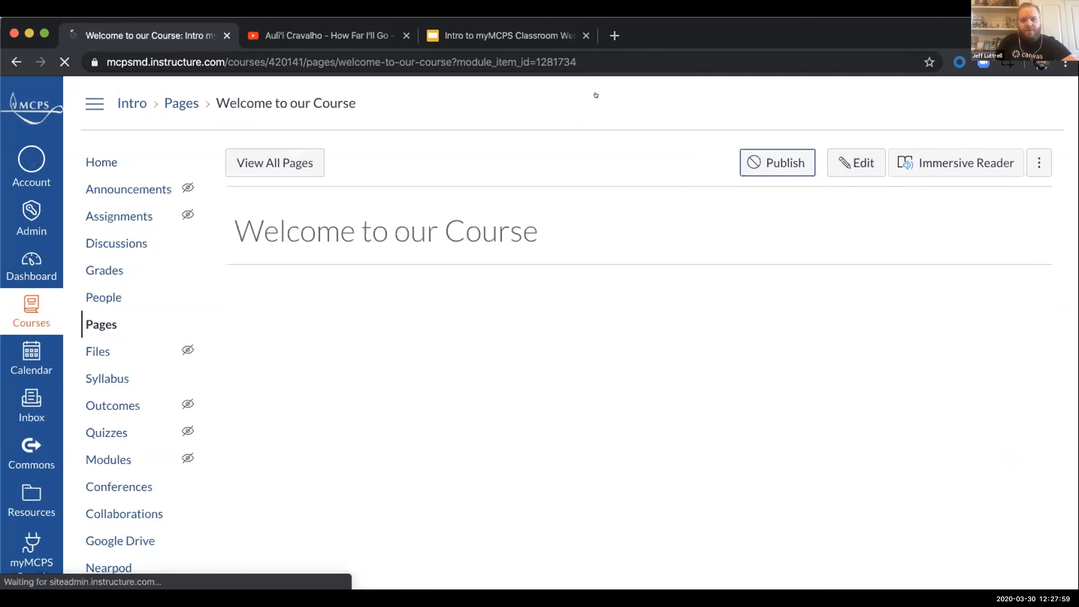
{"action": "left_click", "coordinate": [846, 159]}
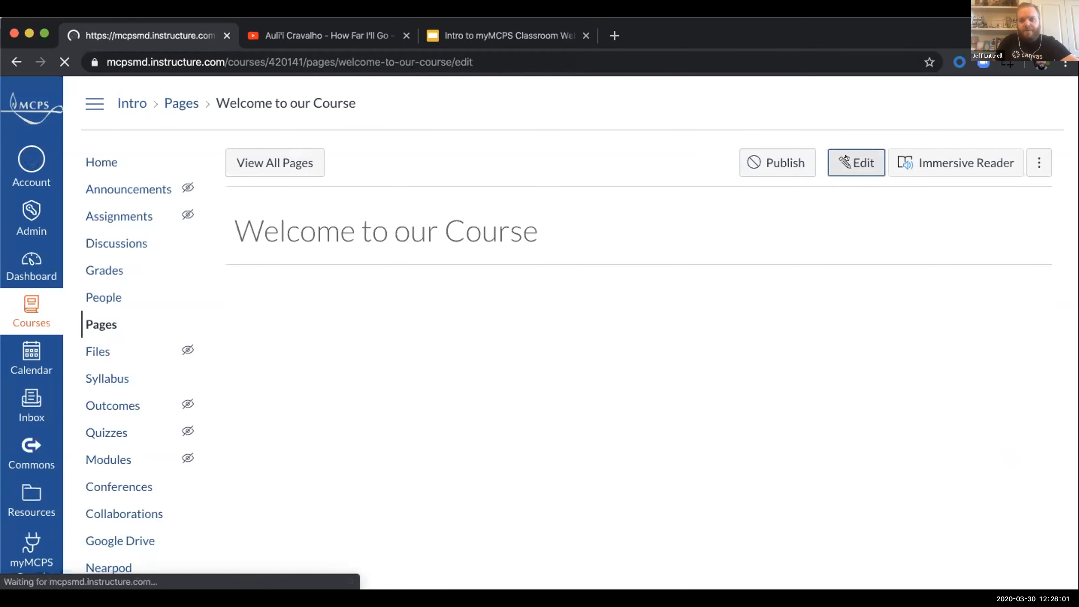
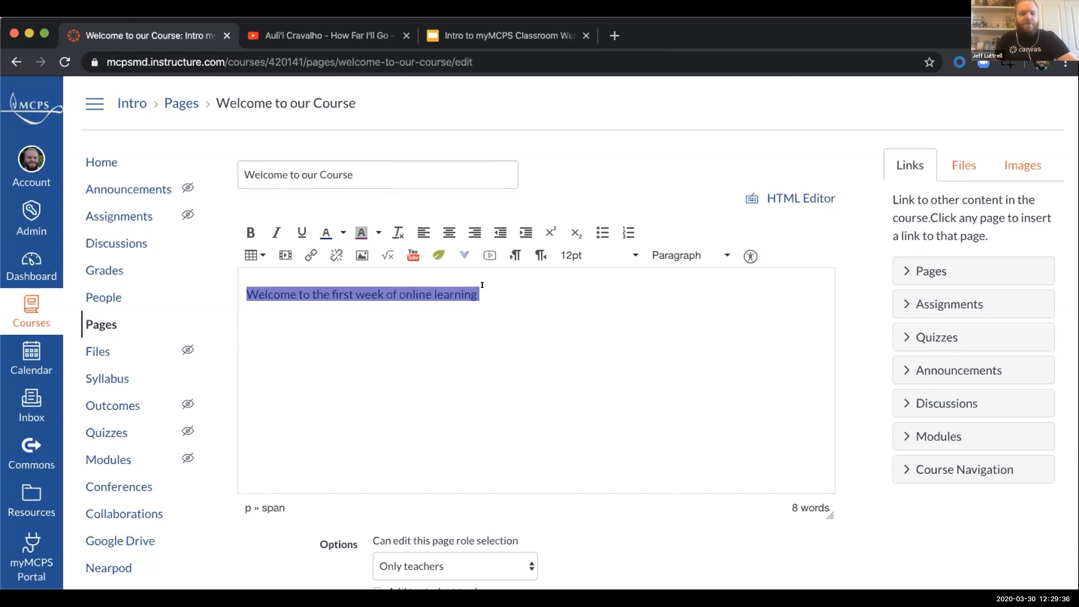
Step: Change the text colour of the line "Welcome to the first week of online learning" to white
{"action": "triple_click", "coordinate": [410, 289]}
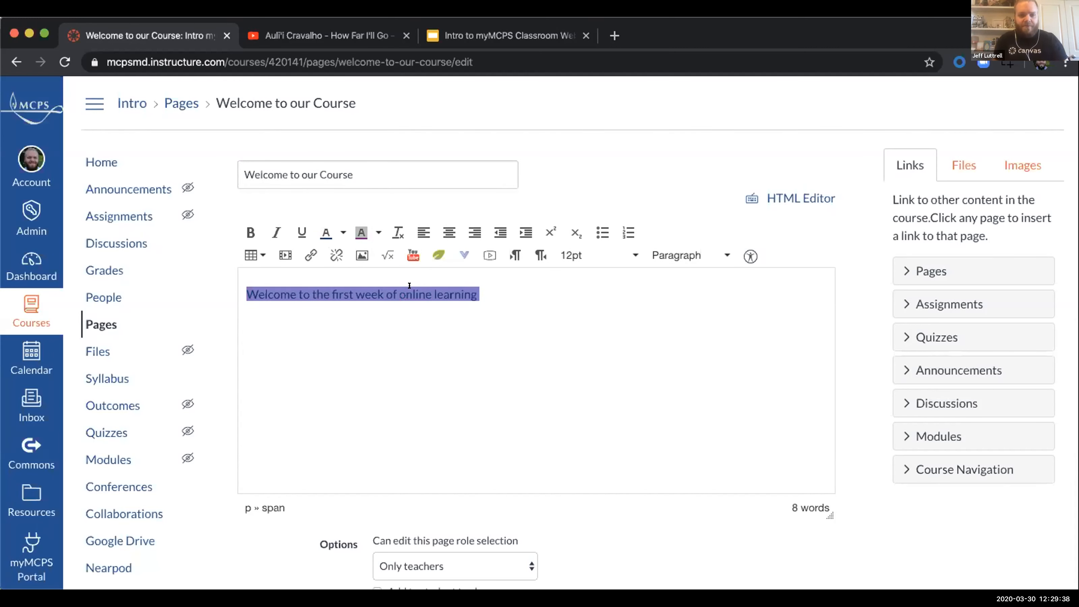
{"action": "left_click", "coordinate": [339, 232]}
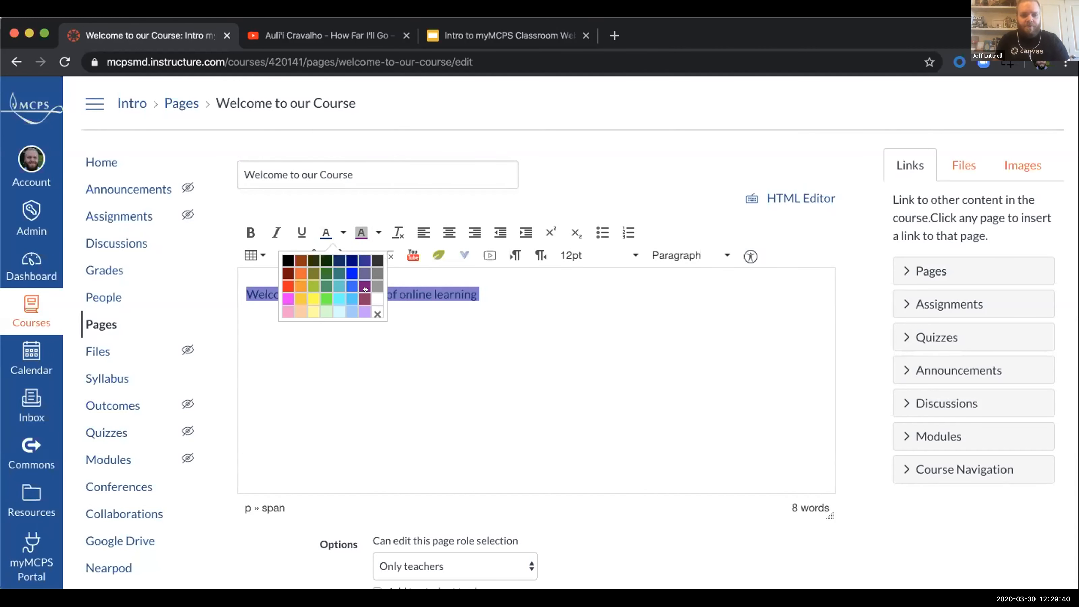
{"action": "left_click", "coordinate": [365, 289]}
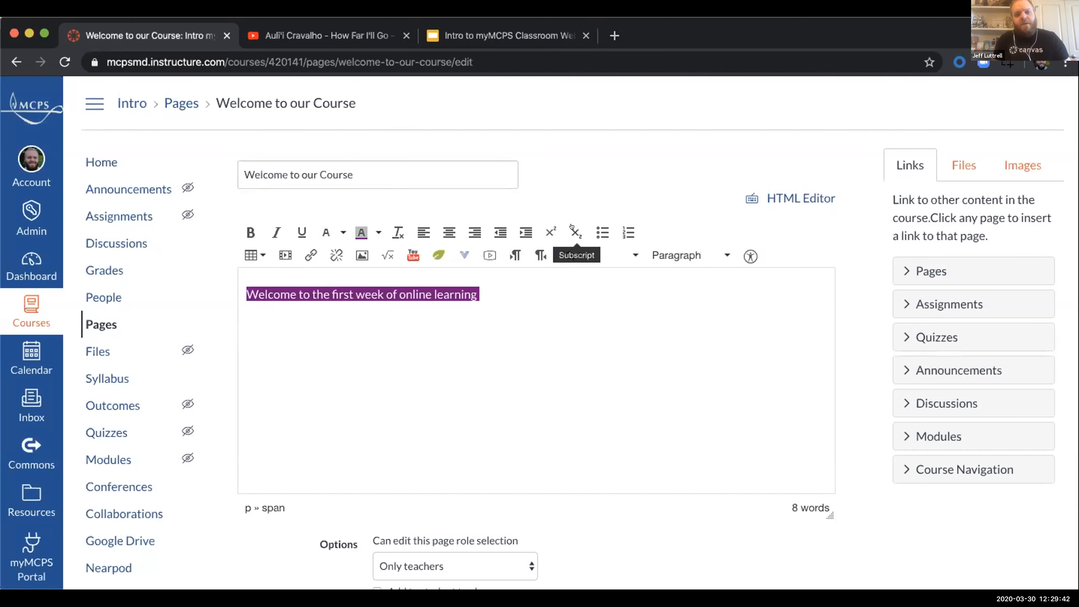
Step: Clear all formatting from the welcome sentence in the page body
{"action": "double_click", "coordinate": [397, 285]}
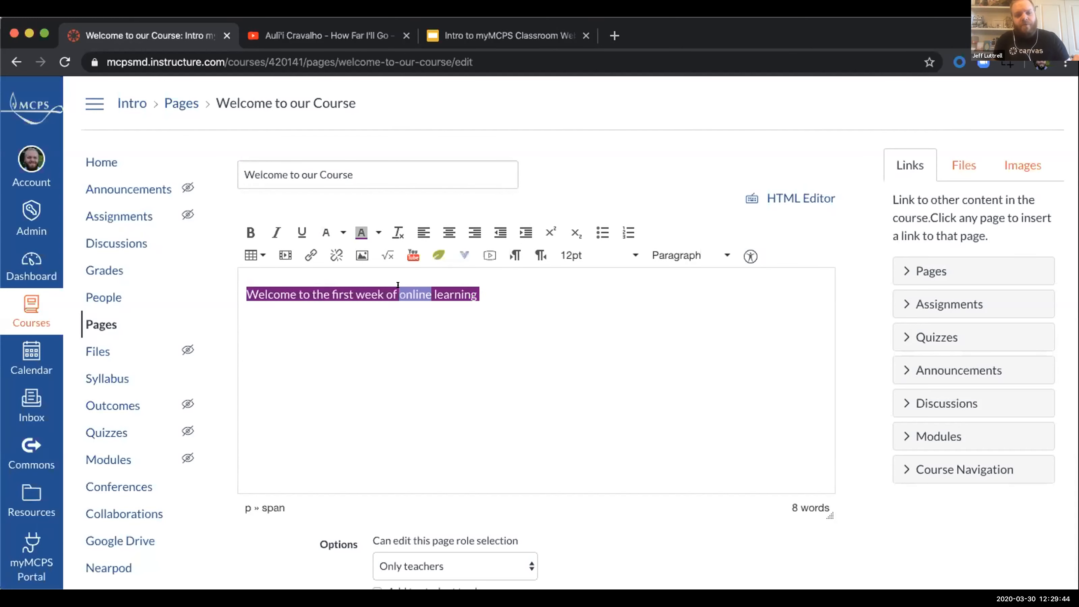
{"action": "left_click", "coordinate": [398, 285]}
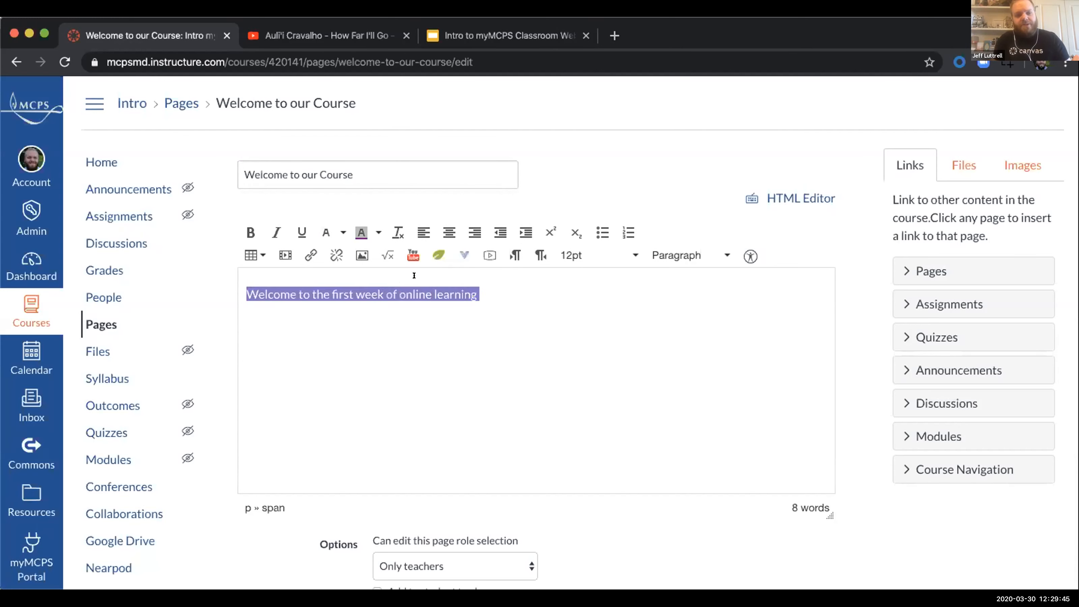
{"action": "left_click", "coordinate": [391, 229]}
{"action": "left_click", "coordinate": [495, 288]}
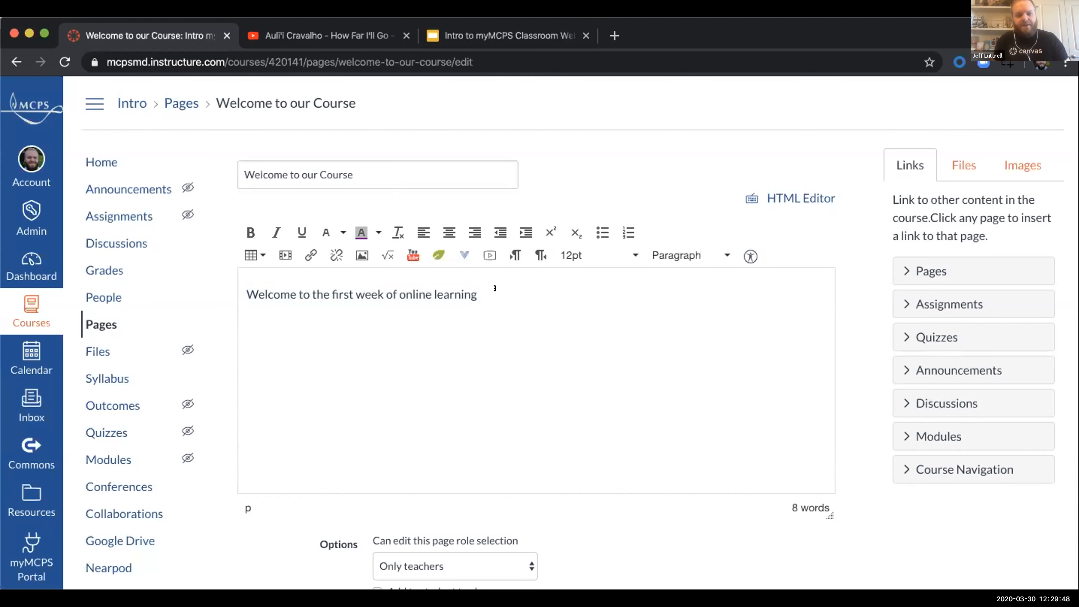
Step: Centre the welcome sentence and return it to left alignment
{"action": "left_click", "coordinate": [450, 233]}
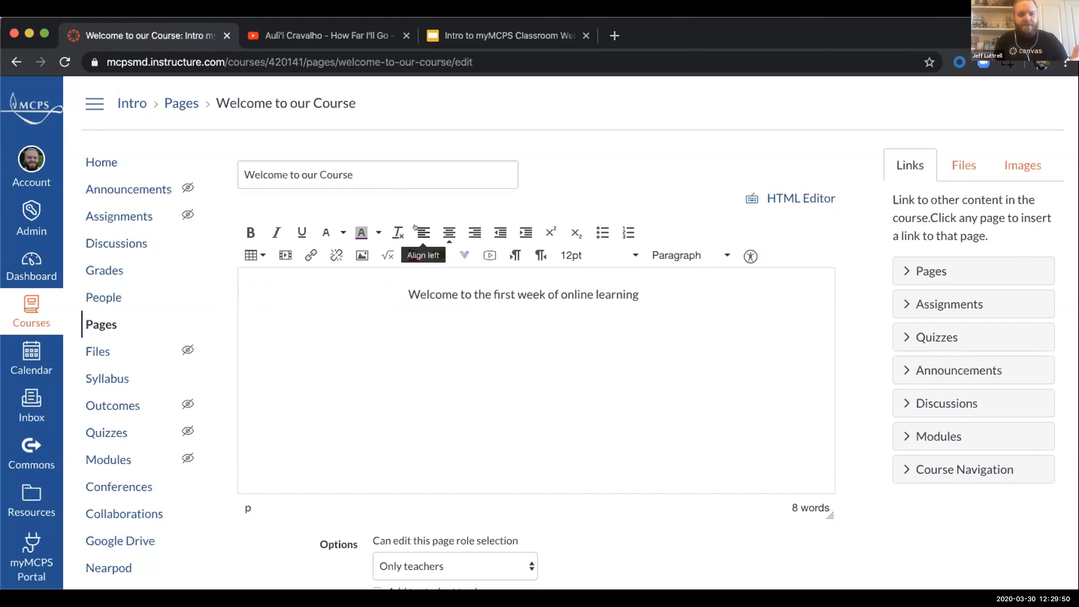
{"action": "left_click", "coordinate": [417, 229]}
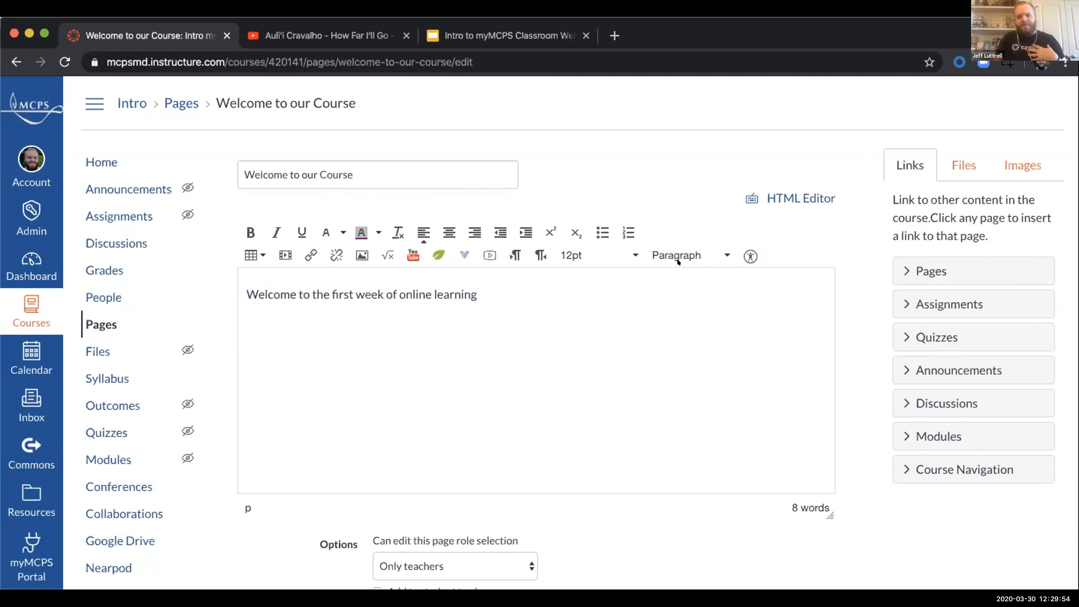
Step: Format the whole welcome sentence as Header 2
{"action": "triple_click", "coordinate": [410, 287]}
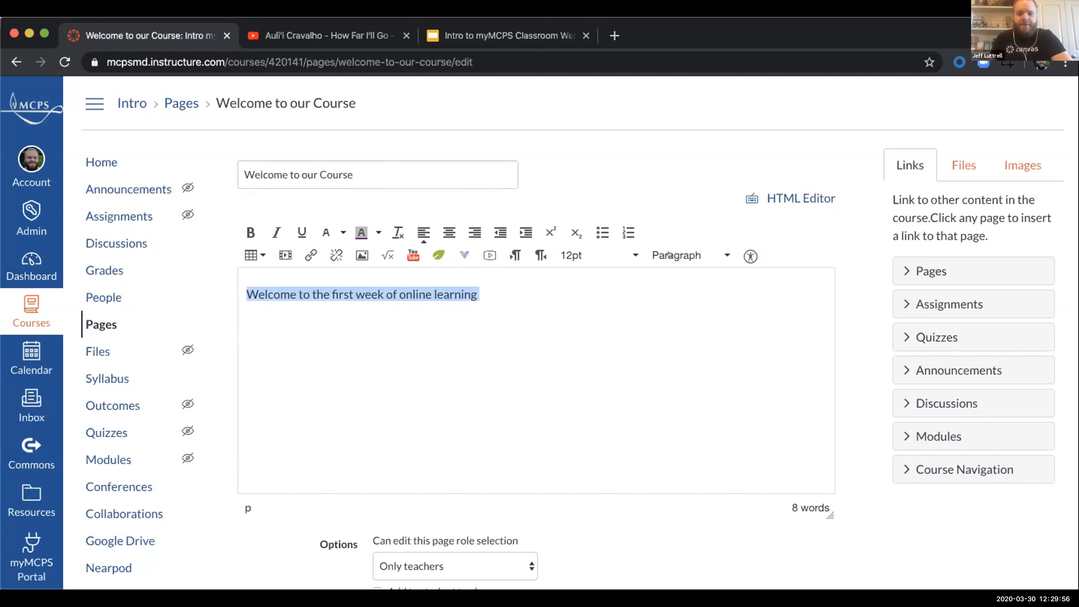
{"action": "left_click", "coordinate": [582, 254]}
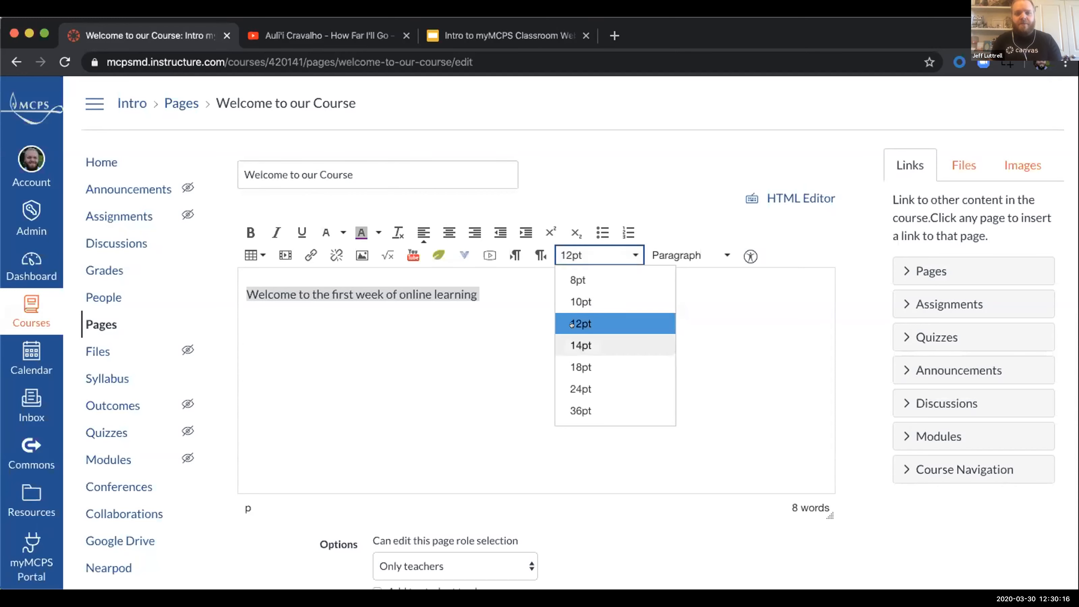
{"action": "left_click", "coordinate": [833, 237]}
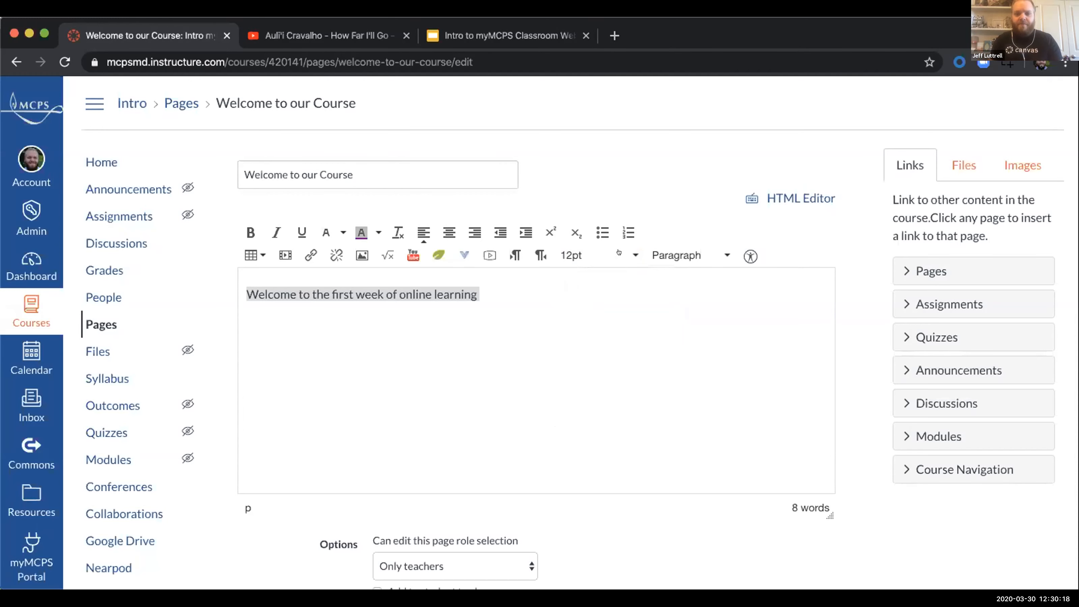
{"action": "left_click", "coordinate": [597, 252]}
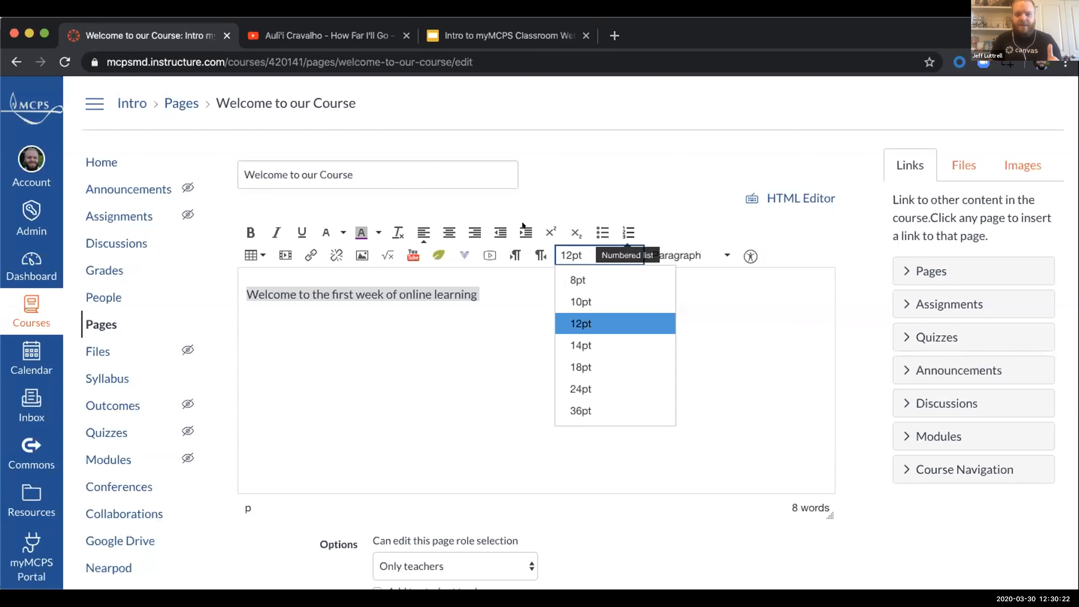
{"action": "left_click", "coordinate": [698, 229]}
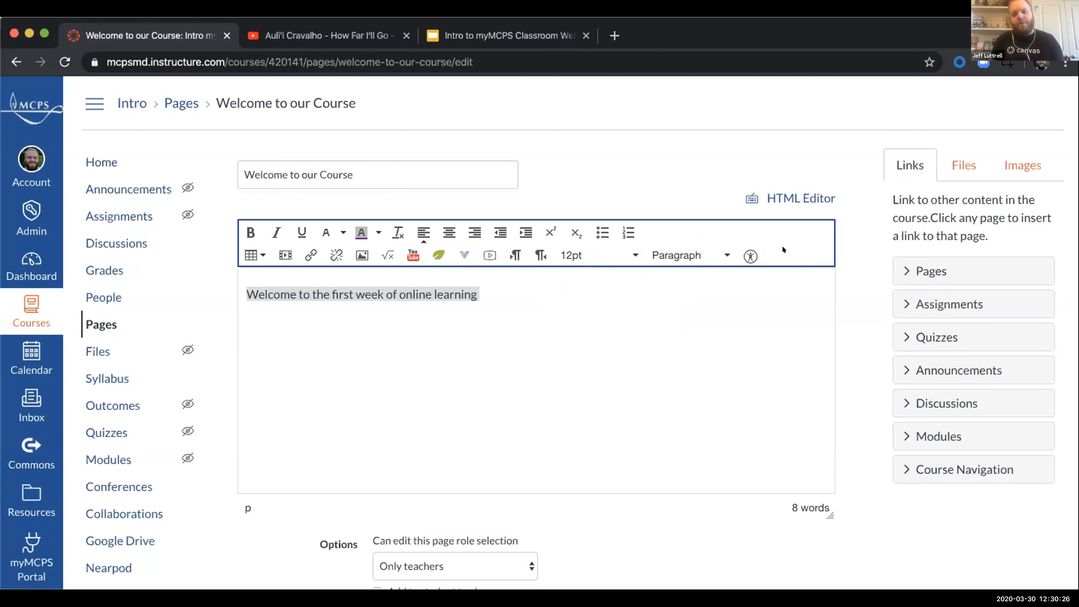
{"action": "left_click", "coordinate": [692, 254]}
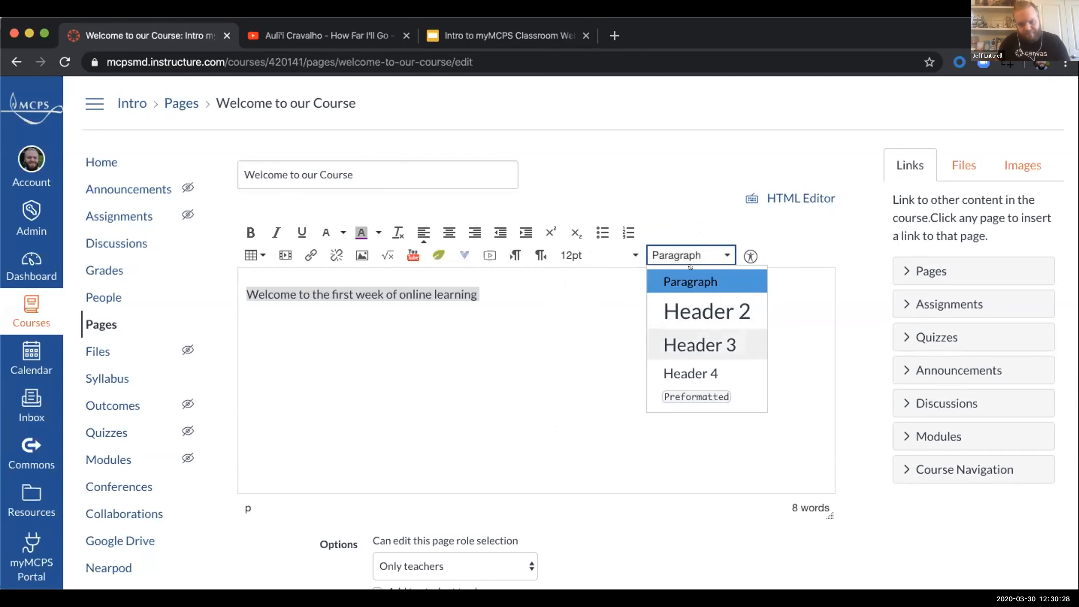
{"action": "left_click", "coordinate": [681, 310]}
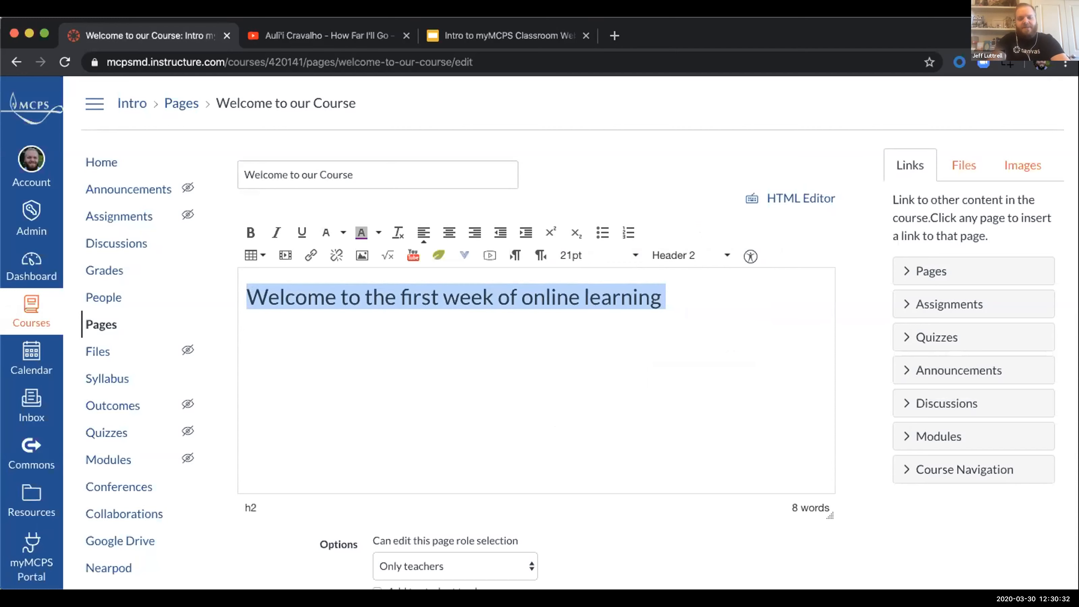
Step: Replace the heading text with "Welcome", keeping the Header 2 format
{"action": "type", "text": "Di"}
{"action": "key", "text": "BackSpace"}
{"action": "key", "text": "BackSpace"}
{"action": "type", "text": "Welcome"}
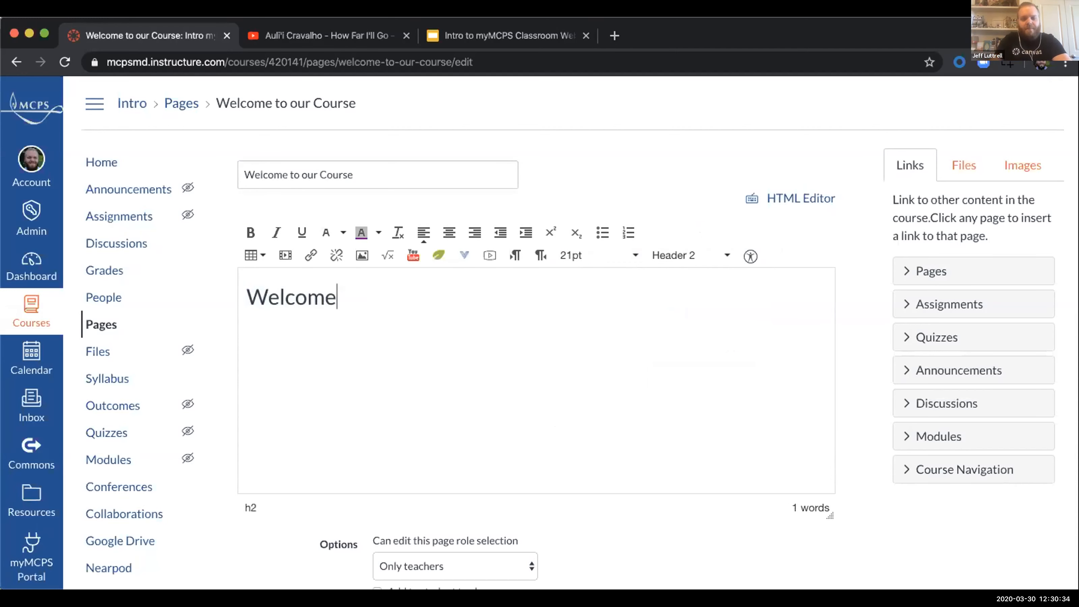
{"action": "left_click", "coordinate": [703, 255]}
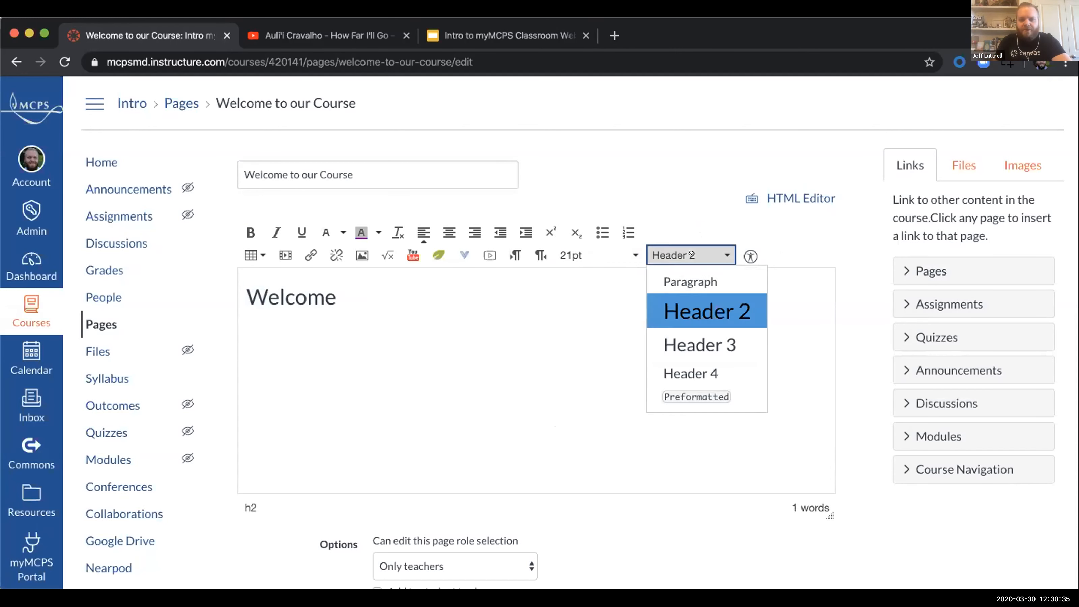
{"action": "left_click", "coordinate": [772, 240]}
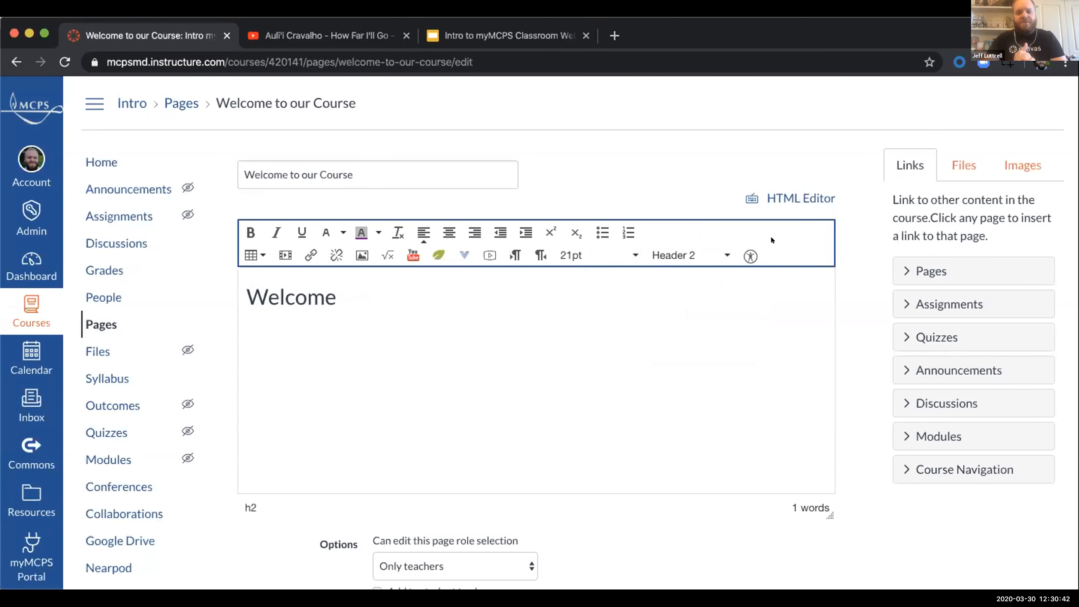
Step: Start a new Paragraph-style line below the Welcome heading
{"action": "left_click", "coordinate": [494, 297]}
{"action": "key", "text": "Return"}
{"action": "left_click", "coordinate": [683, 251]}
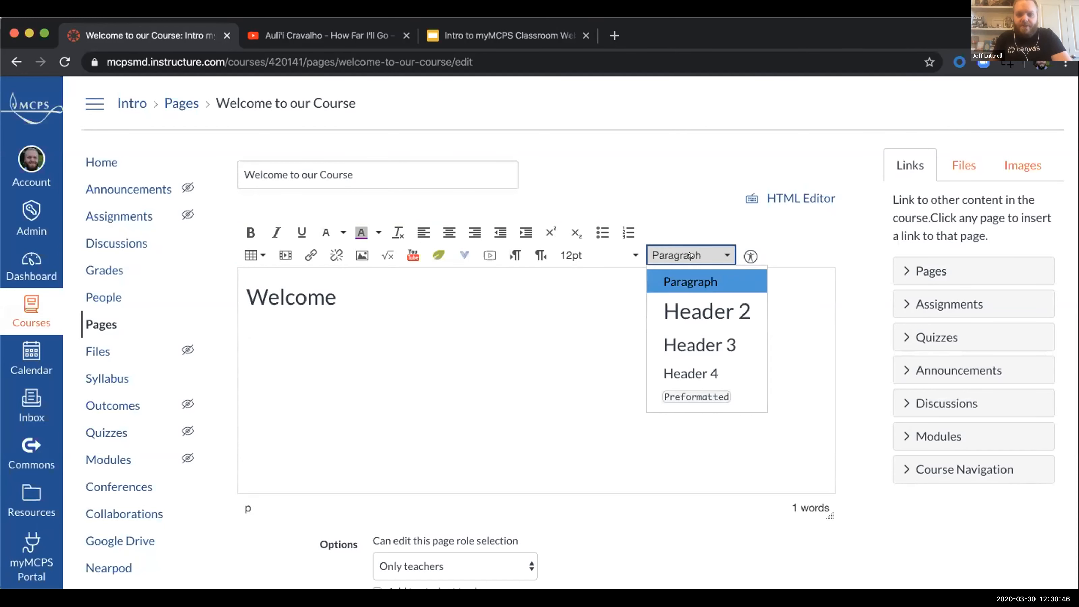
{"action": "left_click", "coordinate": [314, 321]}
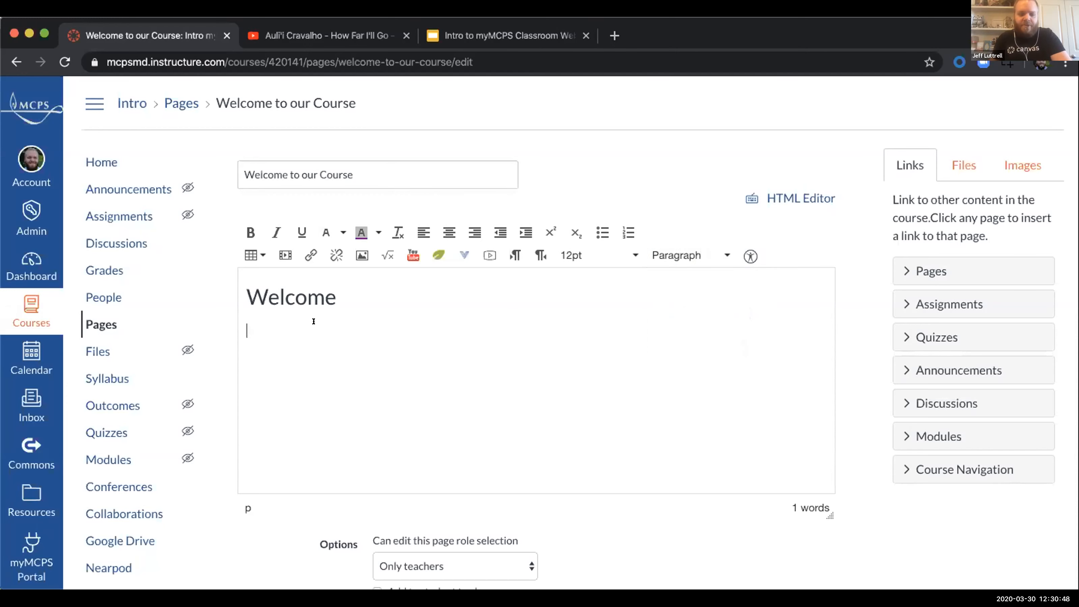
Step: Set the font size of the empty line below the heading to 14pt, keeping the Paragraph style
{"action": "left_click", "coordinate": [684, 255]}
{"action": "left_click", "coordinate": [459, 322]}
{"action": "left_click", "coordinate": [698, 258]}
{"action": "left_click", "coordinate": [769, 232]}
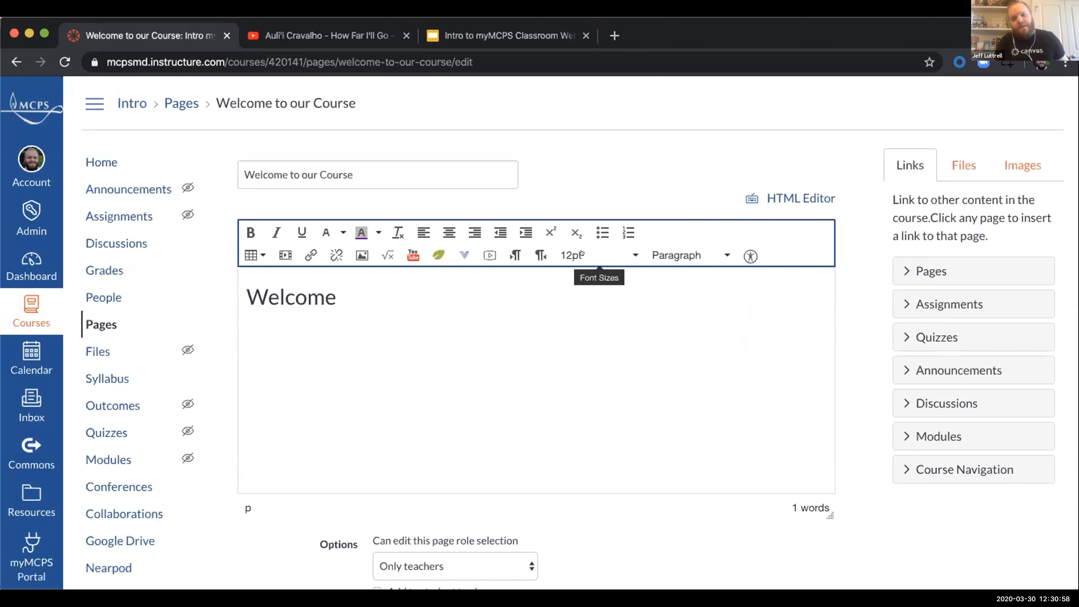
{"action": "left_click", "coordinate": [268, 333]}
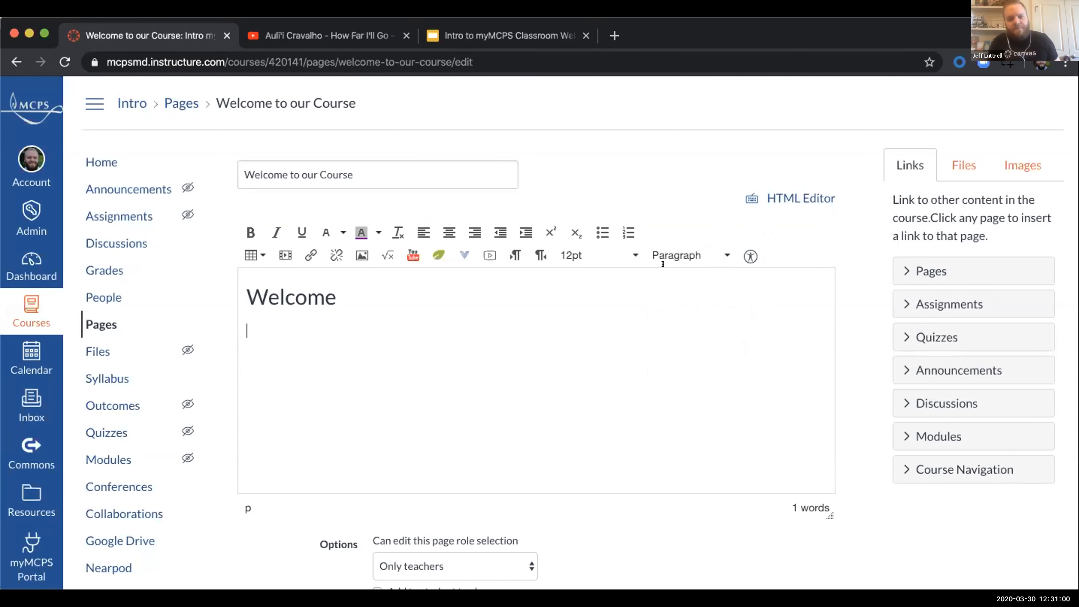
{"action": "left_click", "coordinate": [704, 254]}
{"action": "left_click", "coordinate": [705, 254]}
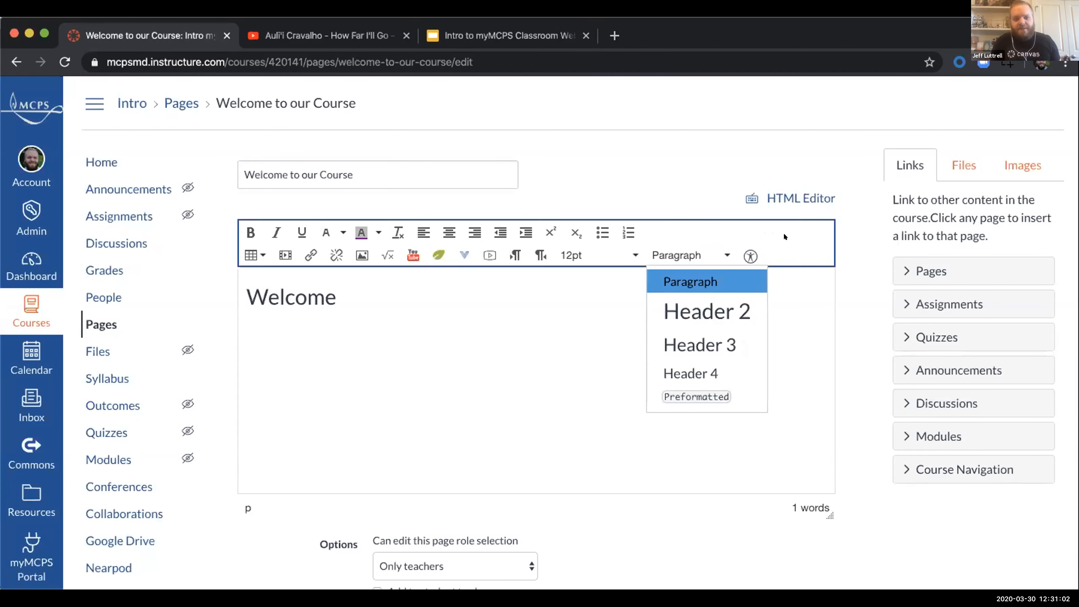
{"action": "left_click", "coordinate": [603, 255]}
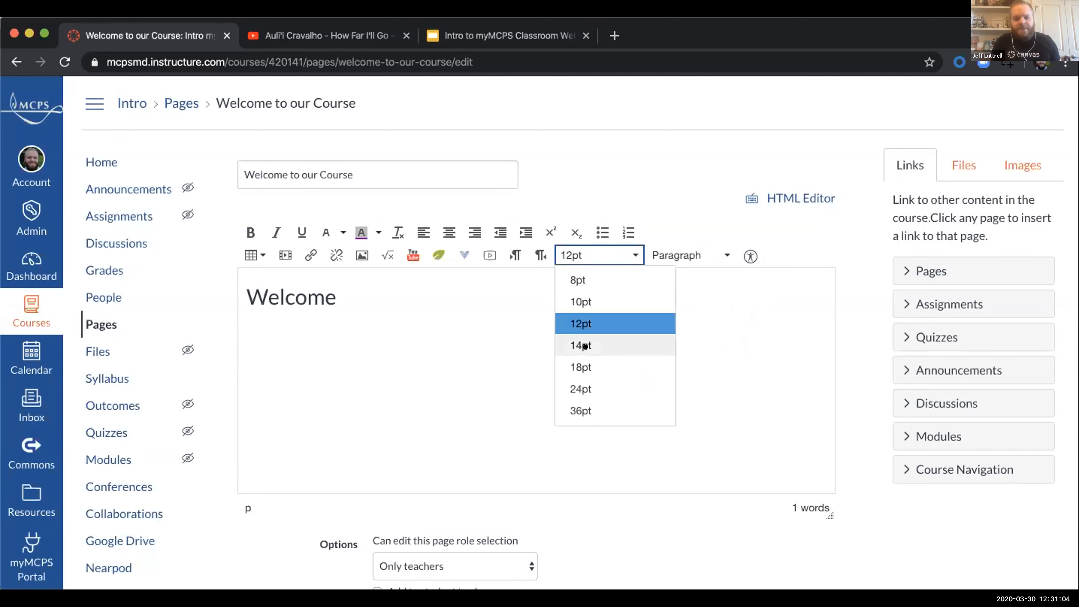
{"action": "left_click", "coordinate": [585, 343]}
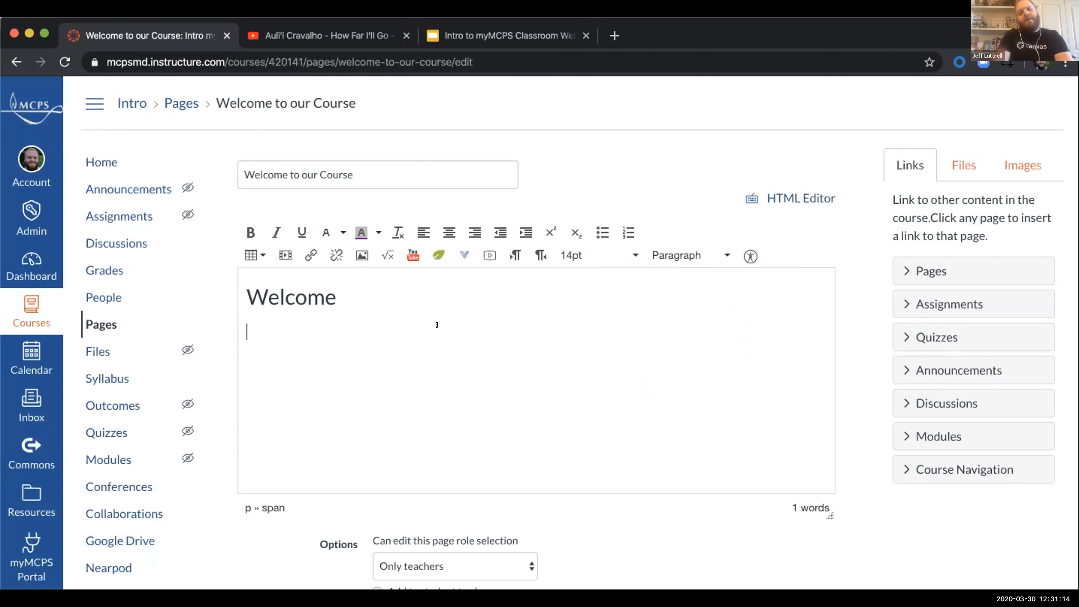
Step: Enter the body text "this is where we will learn." below the Welcome heading
{"action": "type", "text": "this is where"}
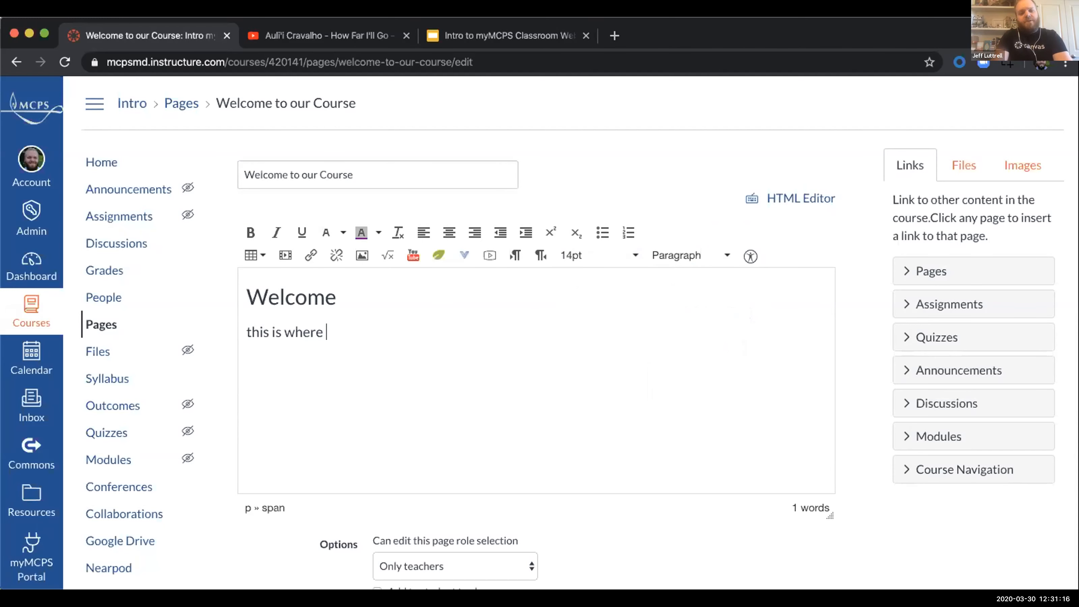
{"action": "type", "text": " we will learn."}
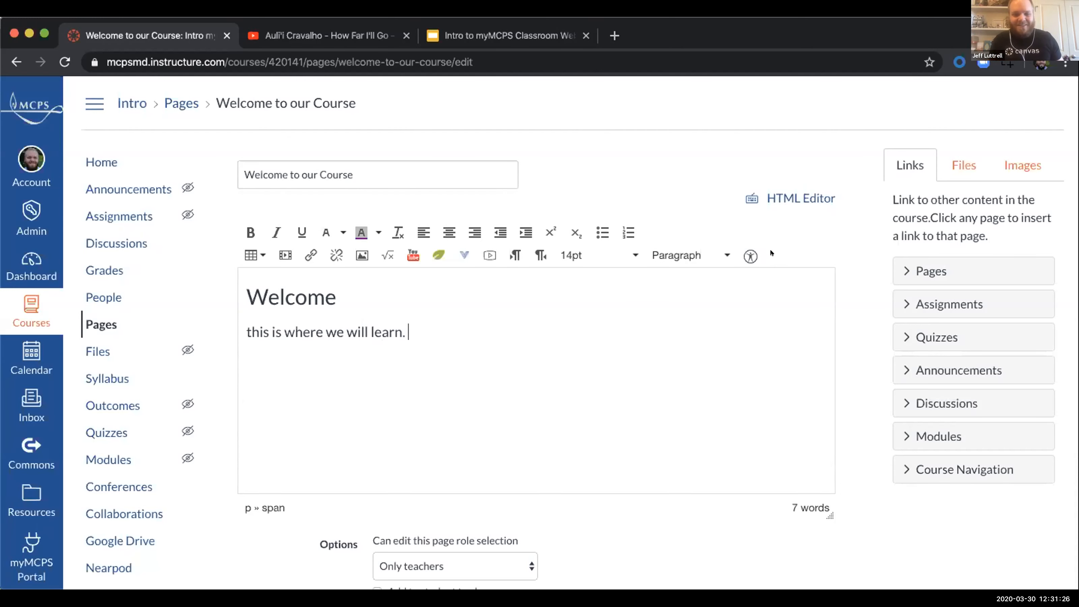
Step: Change the text colour of the Welcome heading to teal, rgb(0, 128, 128)
{"action": "left_click", "coordinate": [325, 297]}
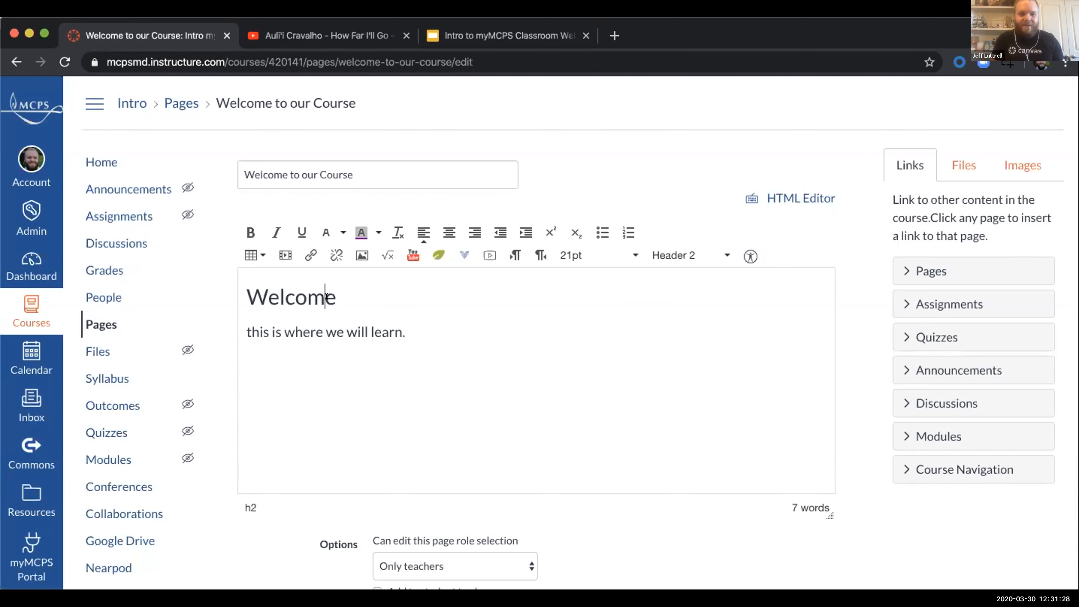
{"action": "double_click", "coordinate": [326, 296]}
{"action": "left_click", "coordinate": [340, 232]}
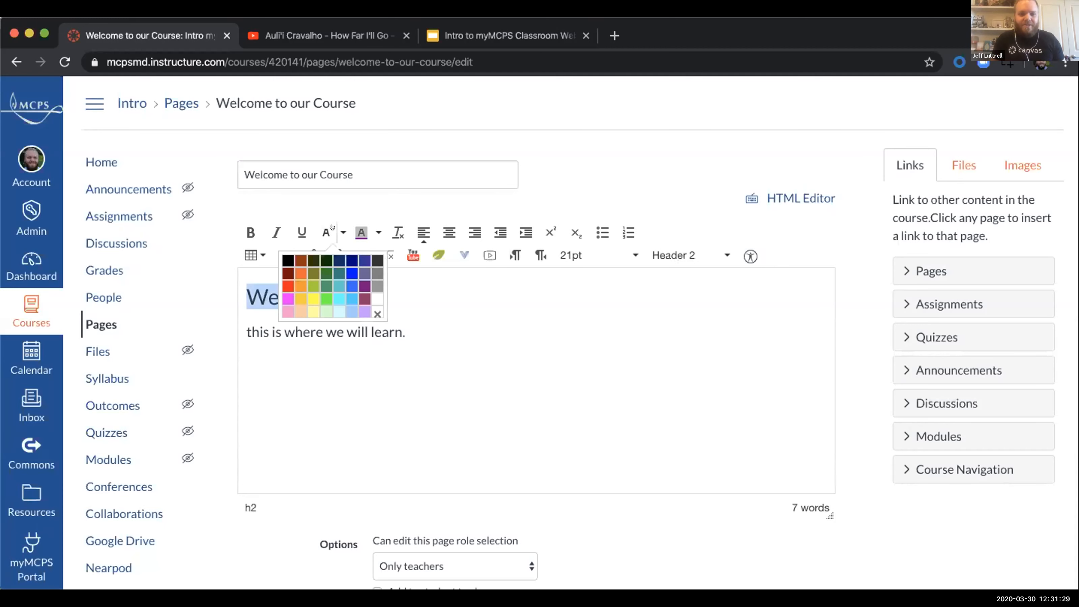
{"action": "left_click", "coordinate": [331, 274]}
Step: Try indigo and other background colours behind the Welcome heading, ending with maroon
{"action": "left_click", "coordinate": [379, 232]}
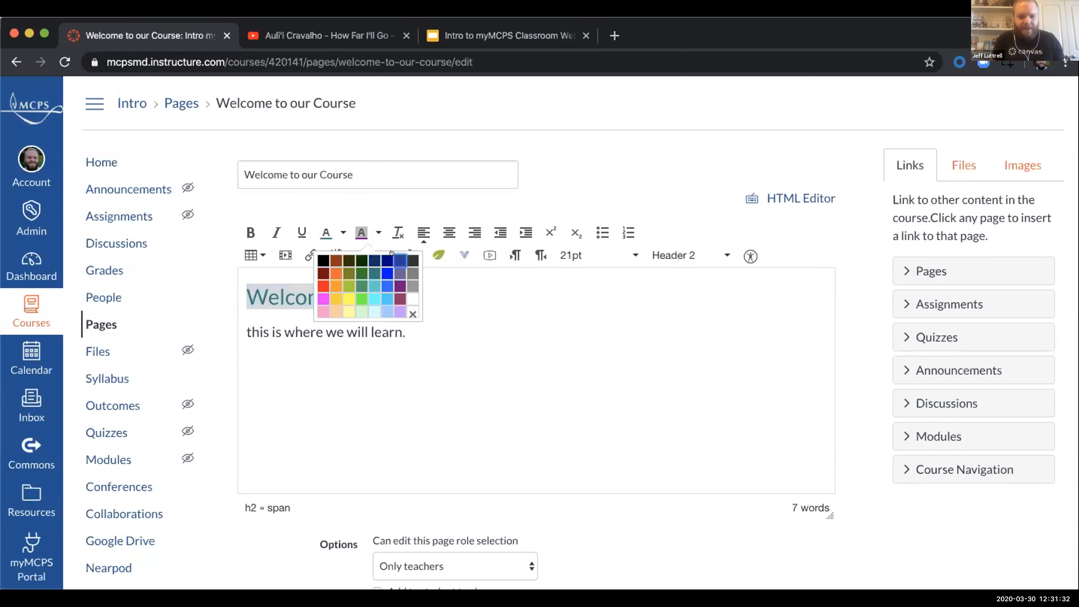
{"action": "left_click", "coordinate": [400, 260]}
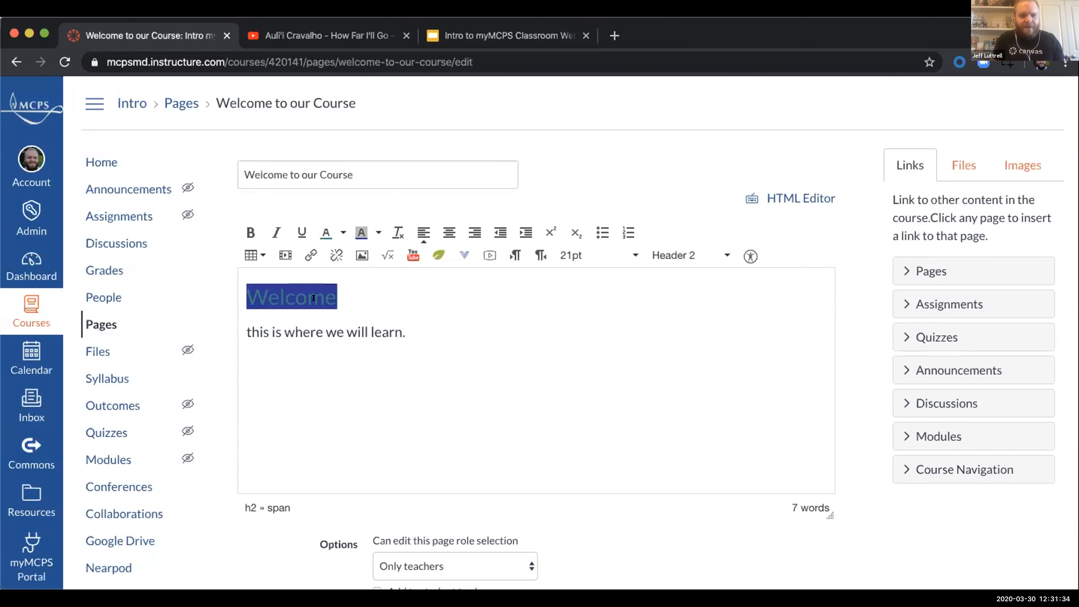
{"action": "left_click", "coordinate": [378, 232]}
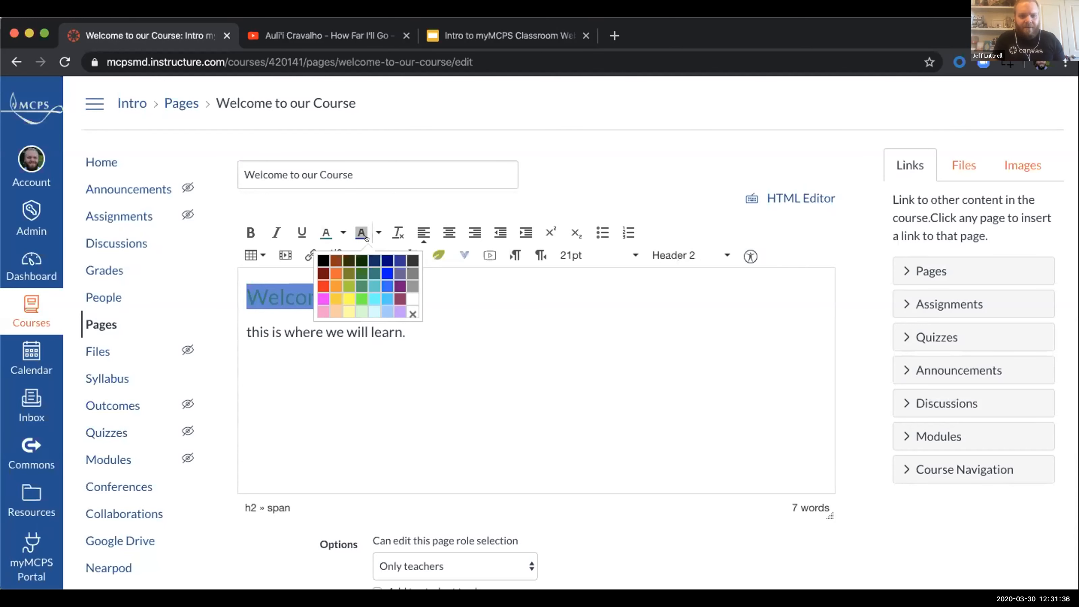
{"action": "left_click", "coordinate": [388, 287]}
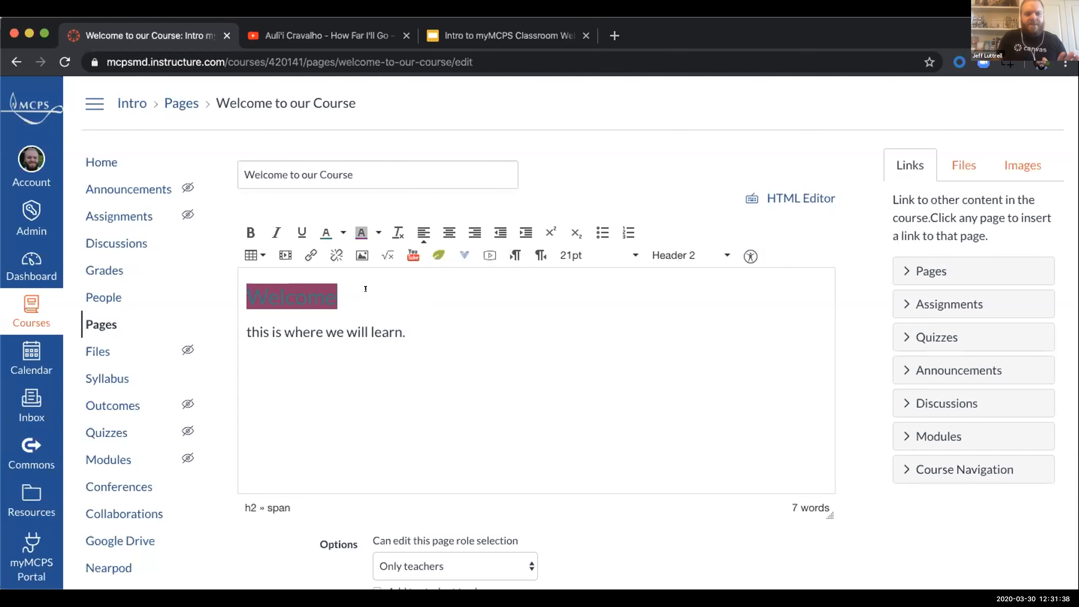
Step: Run the accessibility checker on the welcome page and bring up the Welcome heading's contrast issue
{"action": "left_click", "coordinate": [743, 252]}
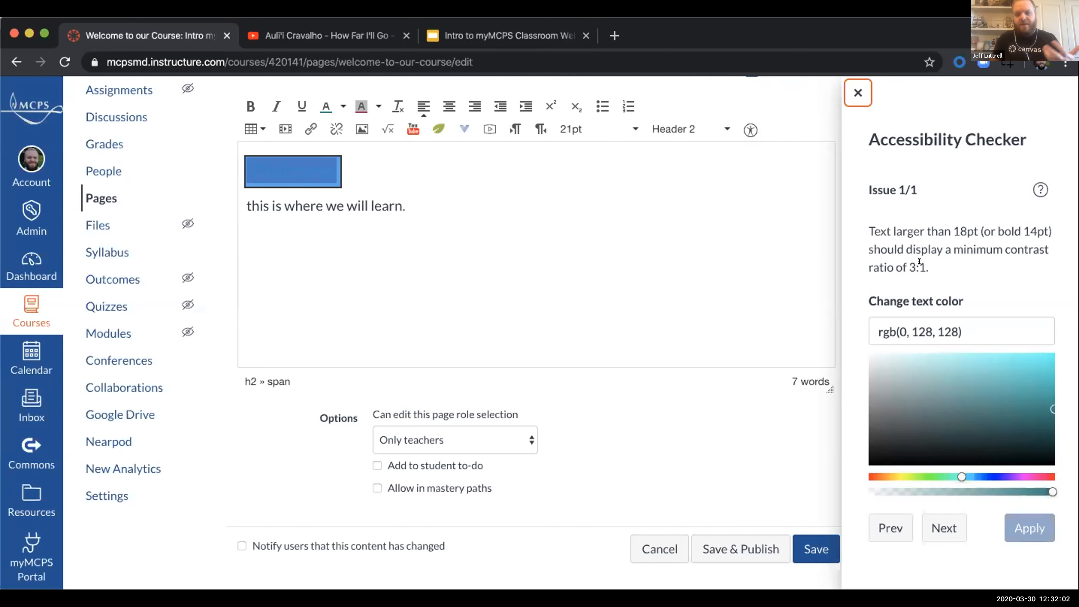
{"action": "scroll", "coordinate": [926, 323], "scroll_direction": "down", "scroll_amount": 1}
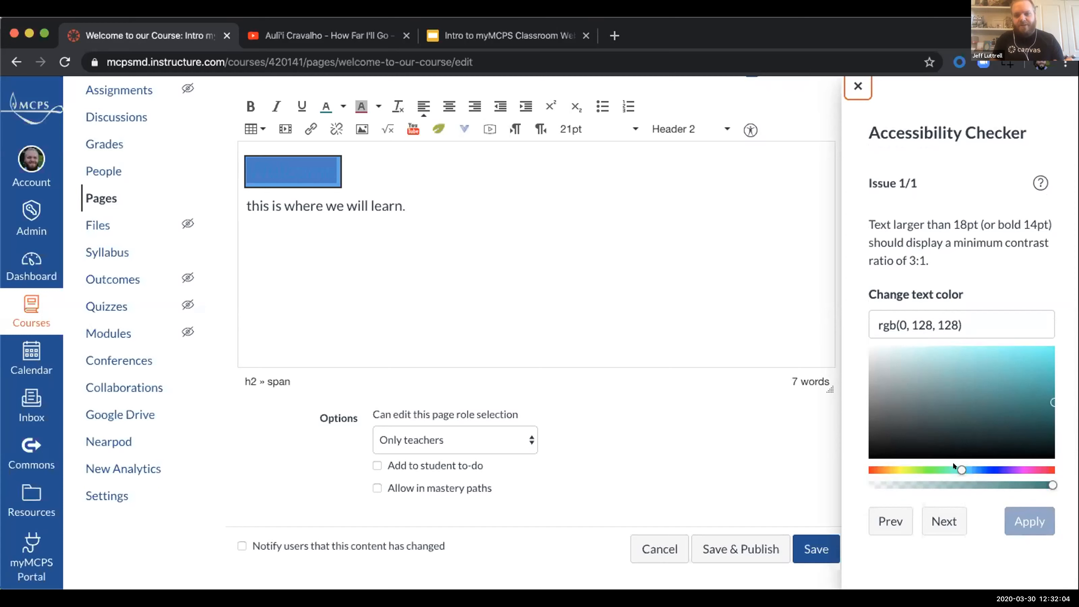
Step: Try several replacement text colours for the Welcome heading in the accessibility checker, ending with green, rgb(61, 136, 62)
{"action": "left_click_drag", "start_coordinate": [961, 469], "coordinate": [1018, 469]}
{"action": "left_click", "coordinate": [884, 469]}
{"action": "mouse_move", "coordinate": [916, 429]}
{"action": "left_mouse_down"}
{"action": "mouse_move", "coordinate": [882, 441]}
{"action": "mouse_move", "coordinate": [917, 469]}
{"action": "mouse_move", "coordinate": [1014, 470]}
{"action": "mouse_move", "coordinate": [1026, 485]}
{"action": "mouse_move", "coordinate": [1053, 485]}
{"action": "mouse_move", "coordinate": [940, 469]}
{"action": "left_mouse_up"}
{"action": "left_click", "coordinate": [1024, 470]}
{"action": "left_click", "coordinate": [969, 403]}
{"action": "left_click", "coordinate": [972, 398]}
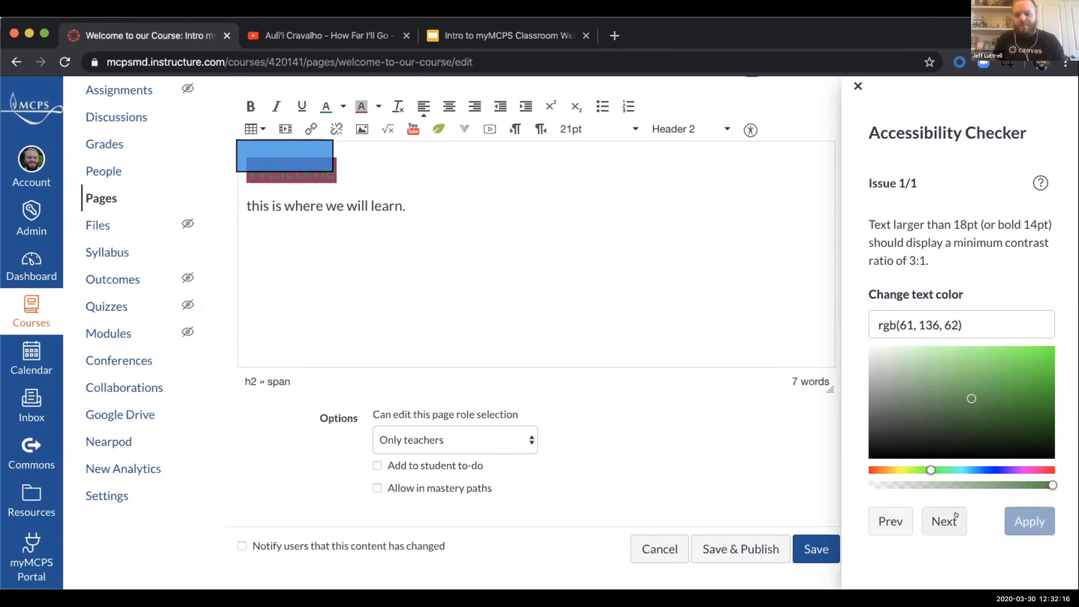
{"action": "left_click", "coordinate": [943, 520]}
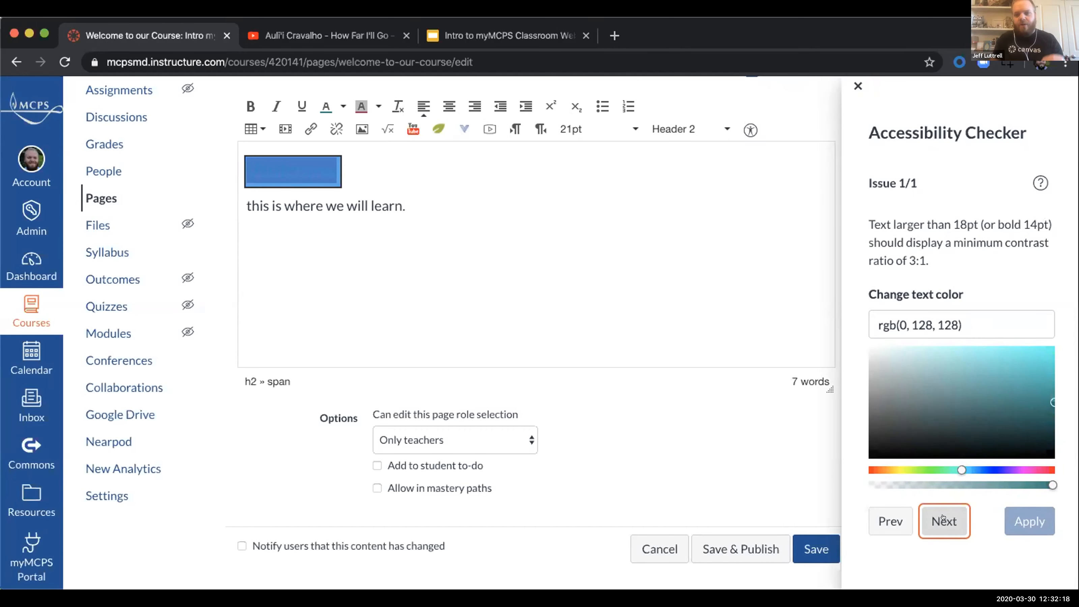
Step: Fix the Welcome heading's contrast by applying a light cyan text colour, and close the accessibility checker
{"action": "left_click", "coordinate": [1035, 357]}
{"action": "left_click", "coordinate": [1015, 517]}
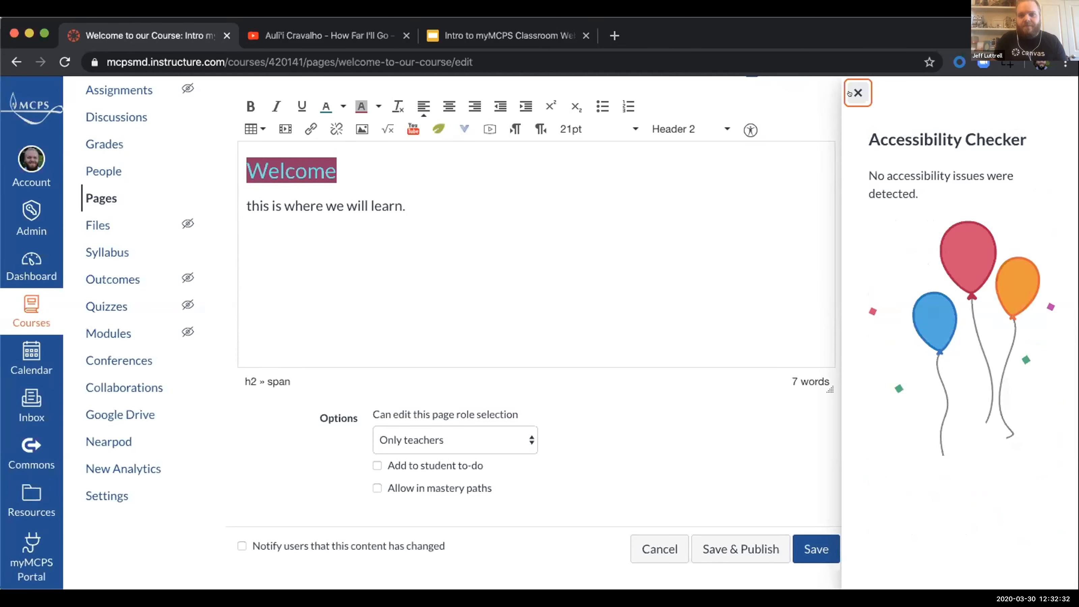
{"action": "left_click", "coordinate": [849, 93]}
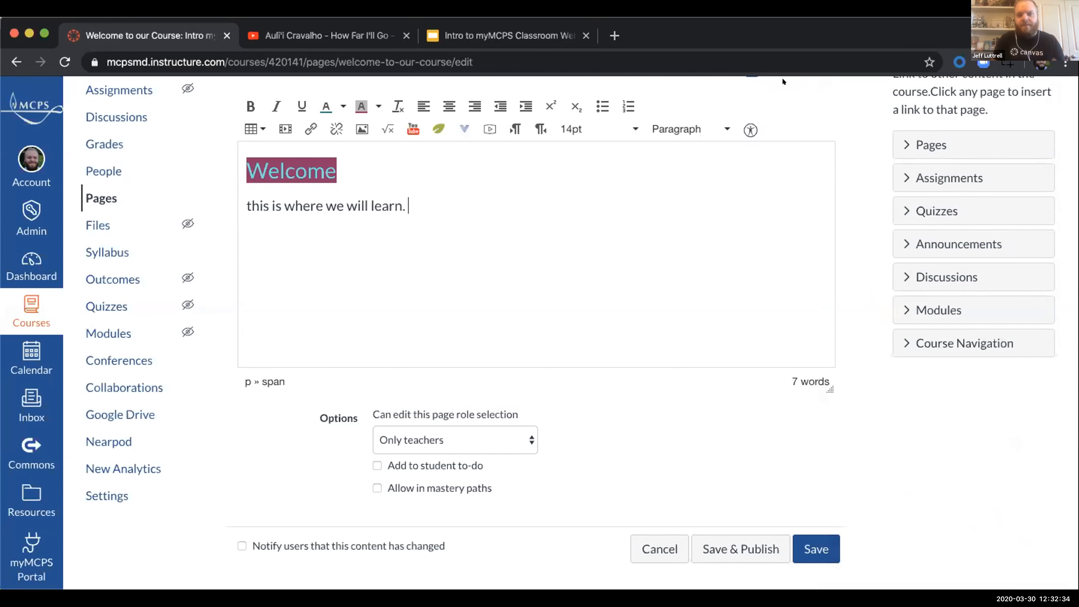
Step: Record a short webcam video and insert it as a media comment below the body text
{"action": "scroll", "coordinate": [832, 141], "scroll_direction": "up", "scroll_amount": 5}
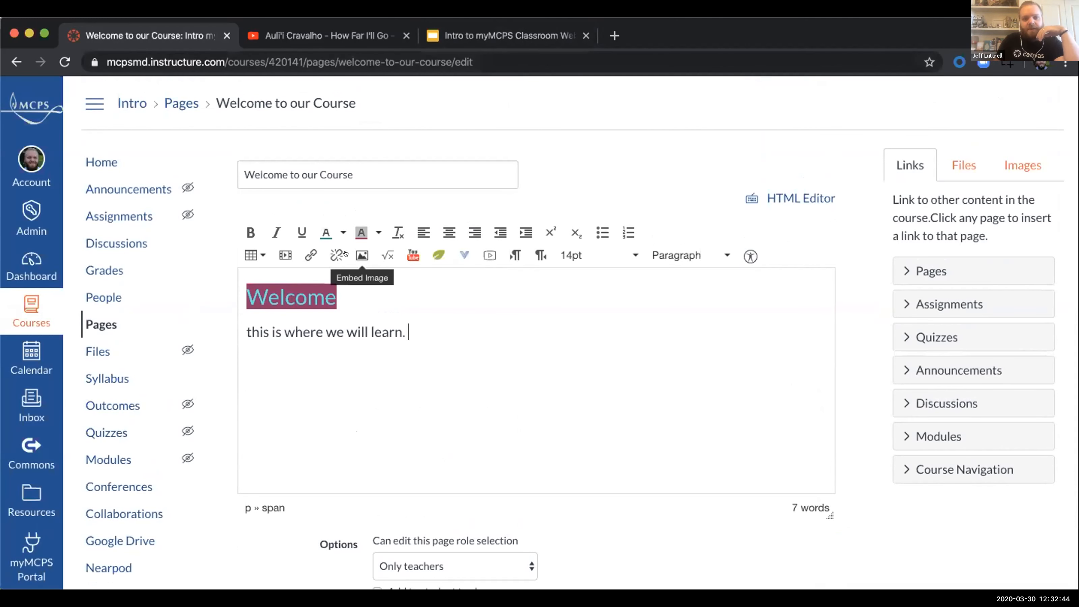
{"action": "left_click", "coordinate": [477, 251]}
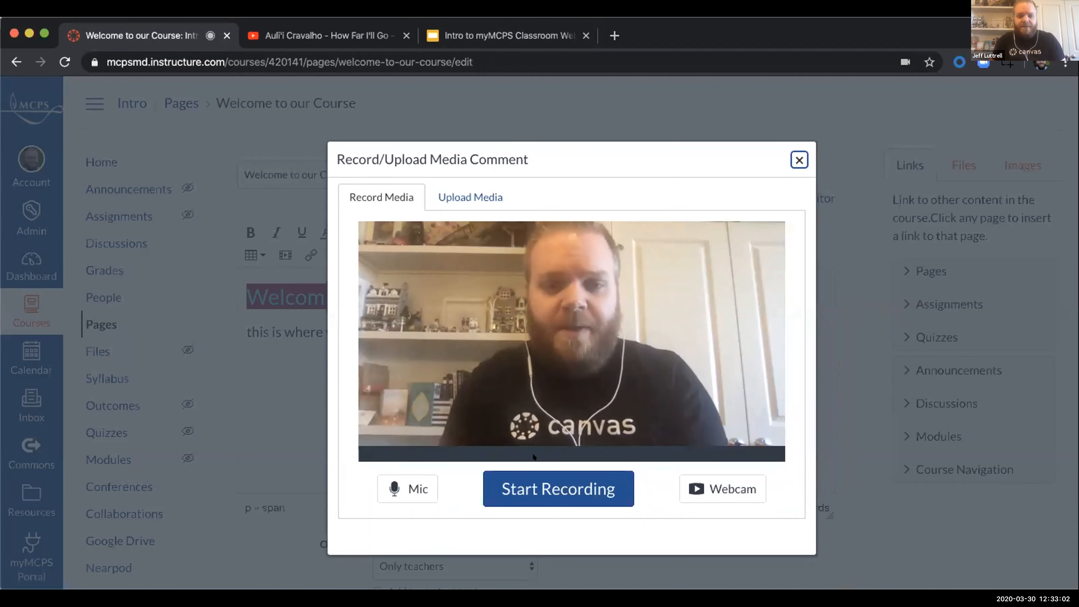
{"action": "left_click", "coordinate": [534, 489]}
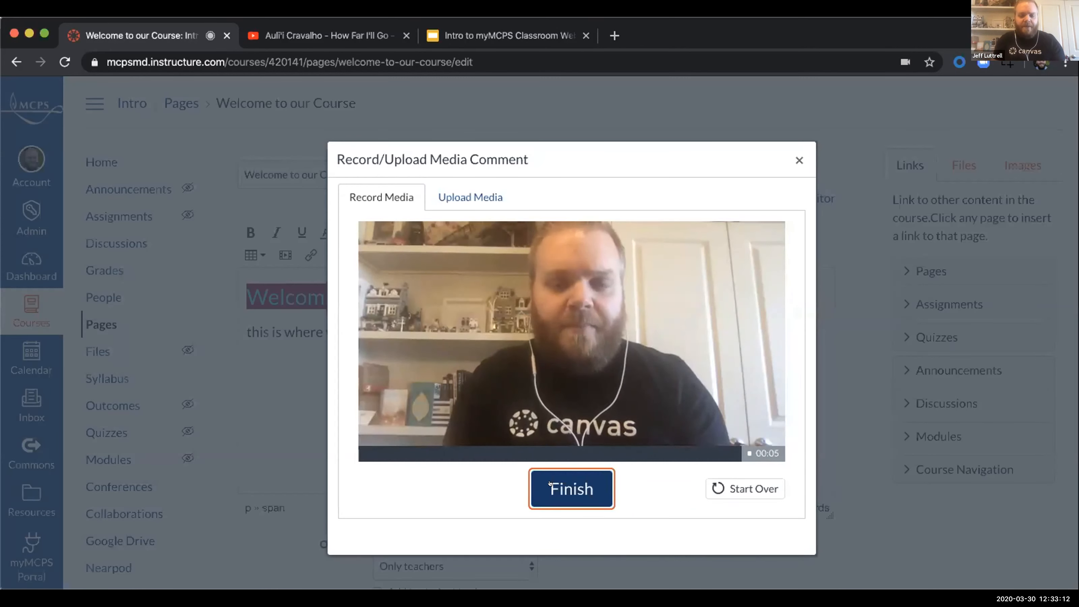
{"action": "left_click", "coordinate": [548, 485]}
{"action": "left_click", "coordinate": [545, 471]}
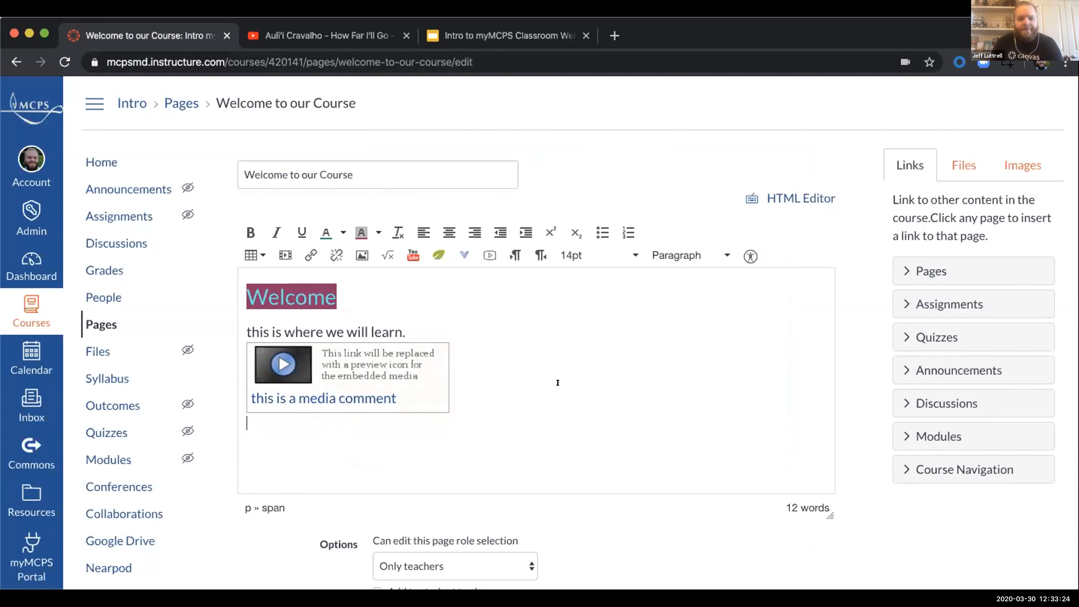
{"action": "left_click", "coordinate": [505, 36]}
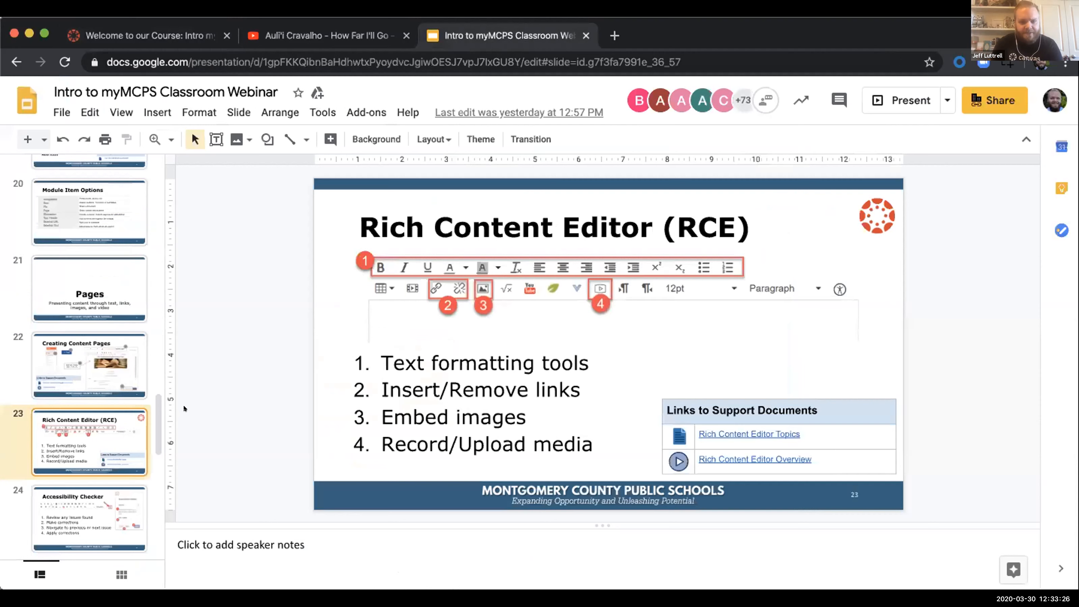
{"action": "left_click", "coordinate": [149, 36]}
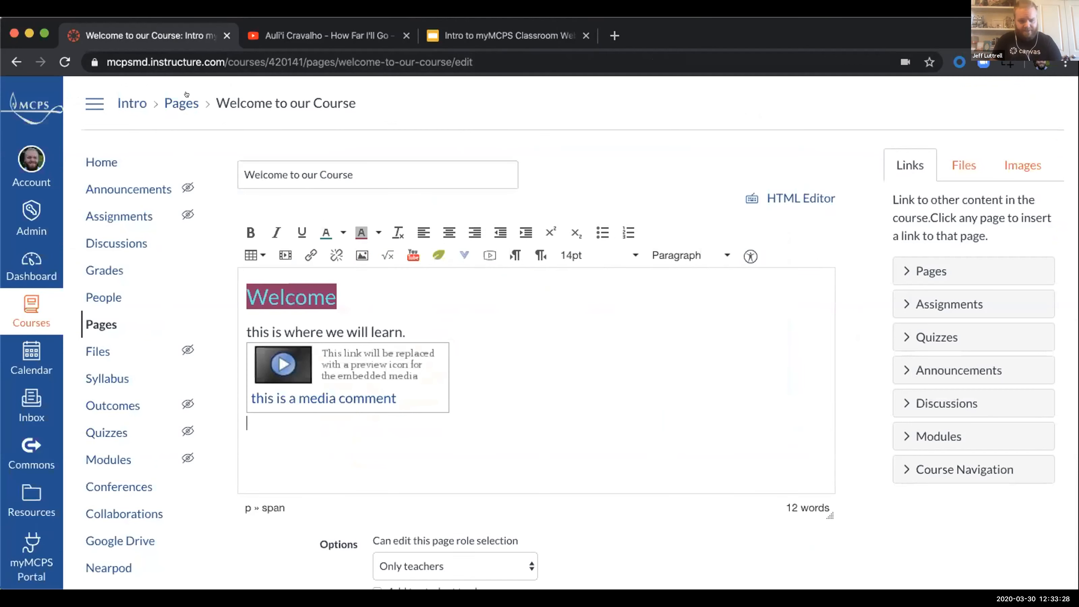
Step: Add the line "Start you learning by viewing this document" below the media comment, leaving an empty line between them
{"action": "key", "text": "Return"}
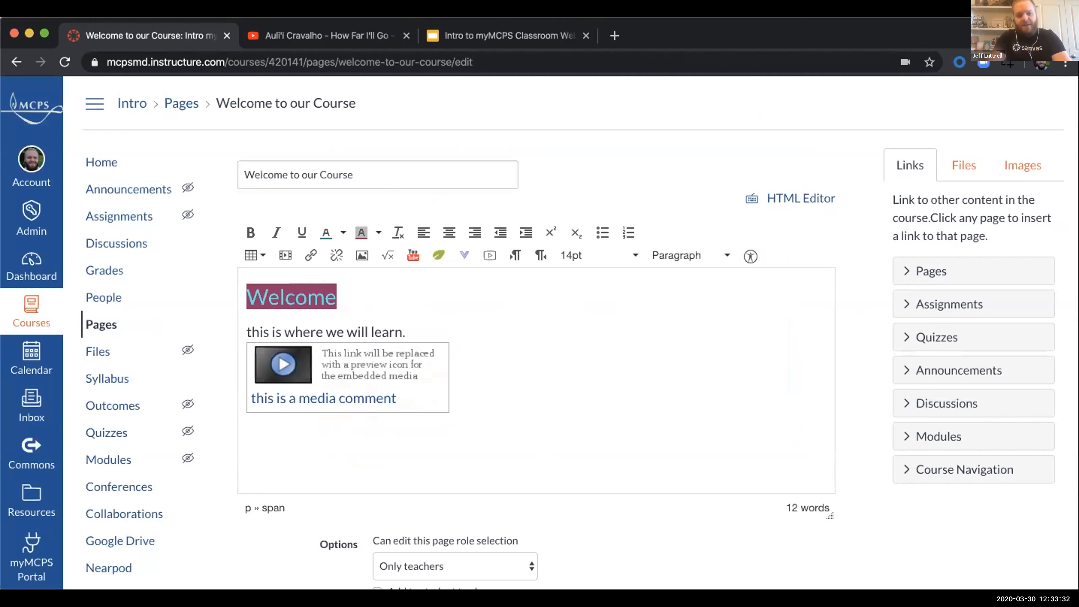
{"action": "type", "text": "Sto"}
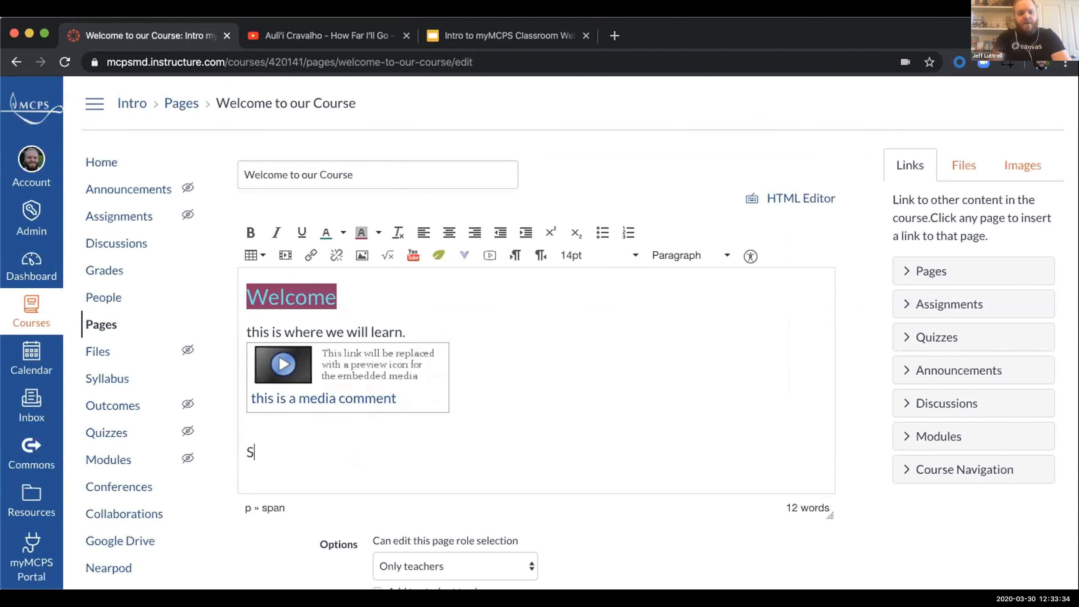
{"action": "key", "text": "BackSpace"}
{"action": "type", "text": "ra"}
{"action": "key", "text": "BackSpace"}
{"action": "key", "text": "BackSpace"}
{"action": "type", "text": "art"}
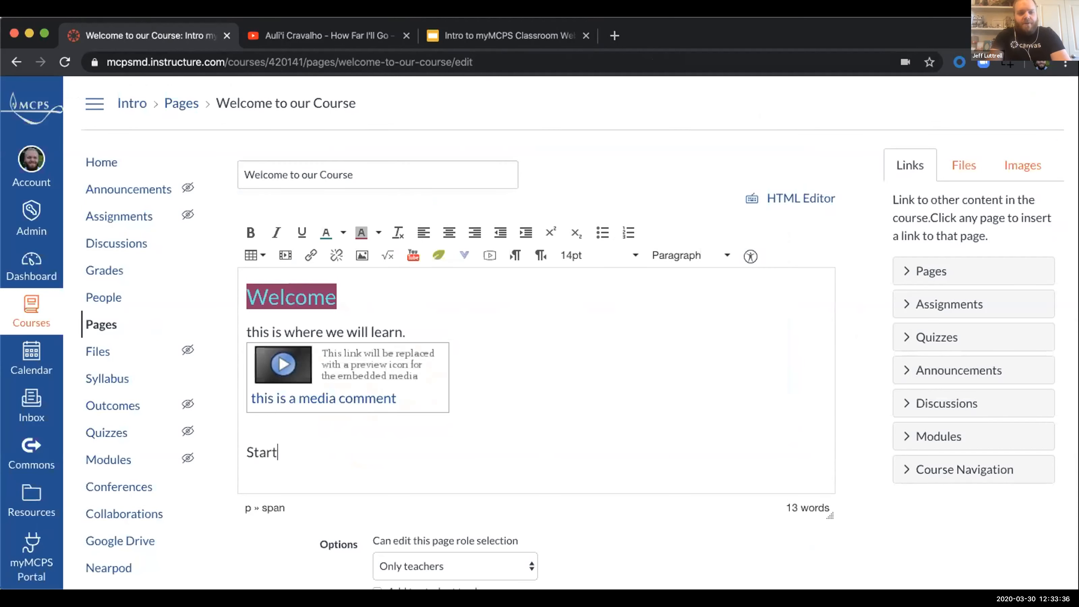
{"action": "type", "text": " you learning by viewing this document"}
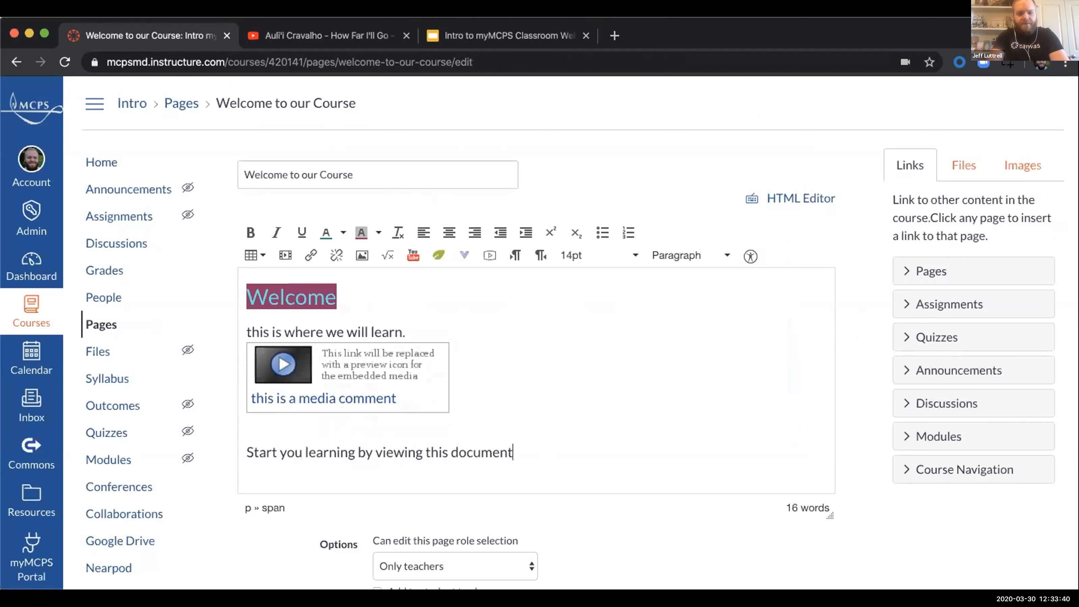
{"action": "triple_click", "coordinate": [424, 452]}
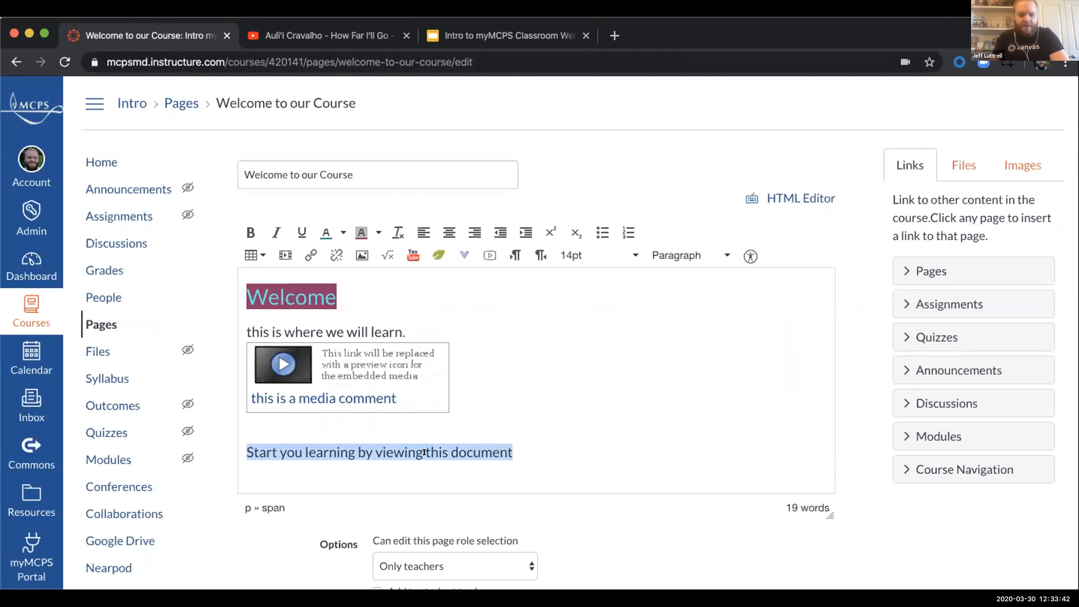
{"action": "left_click", "coordinate": [309, 254]}
{"action": "left_click", "coordinate": [446, 361]}
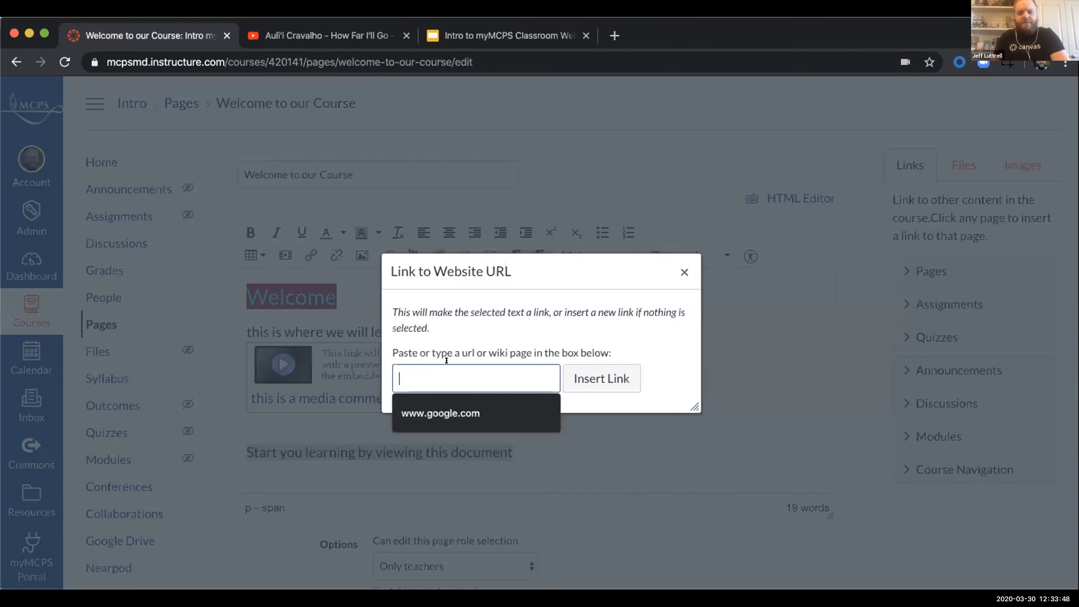
{"action": "left_click", "coordinate": [482, 414]}
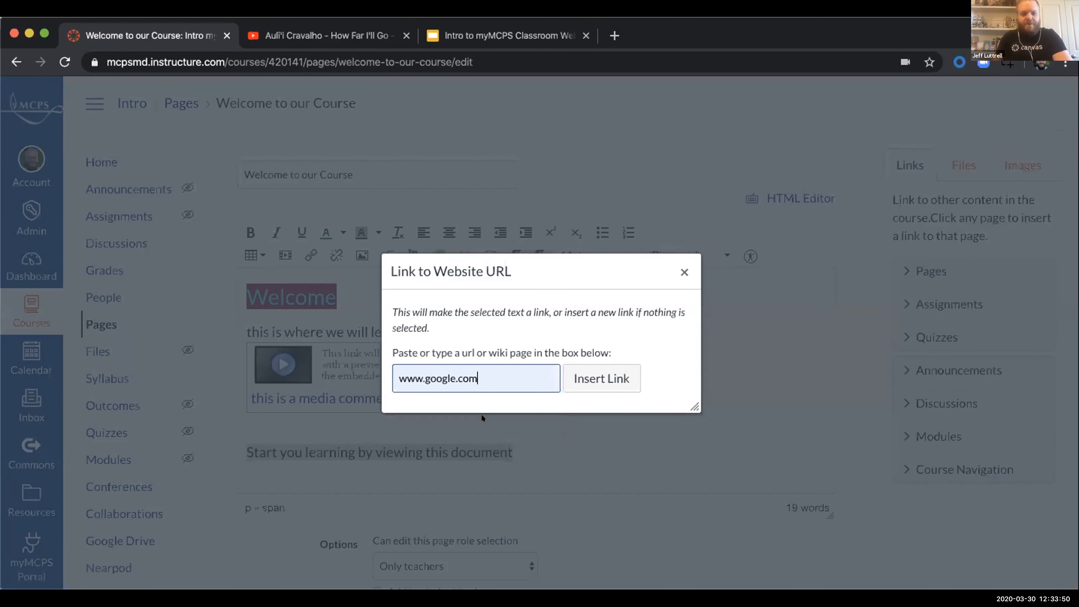
{"action": "left_click", "coordinate": [598, 374]}
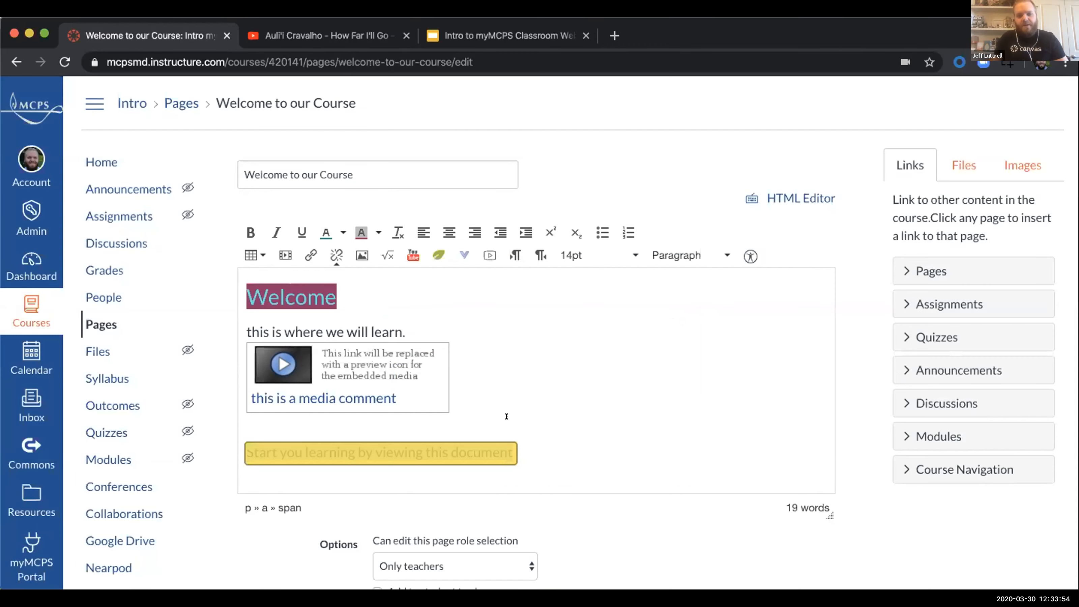
{"action": "left_click", "coordinate": [394, 451]}
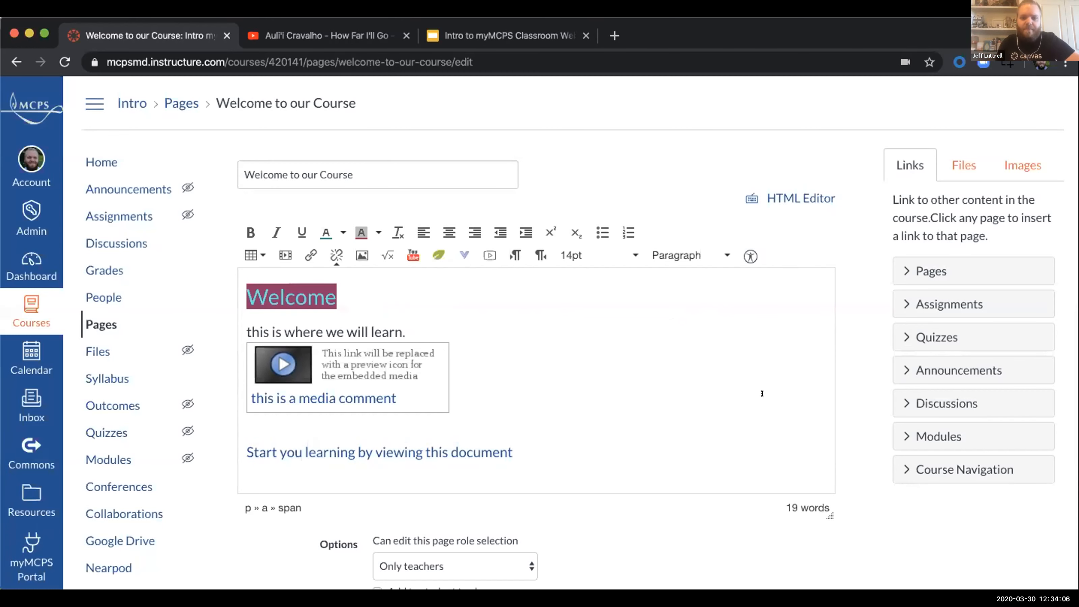
{"action": "scroll", "coordinate": [867, 403], "scroll_direction": "down", "scroll_amount": 2}
{"action": "scroll", "coordinate": [833, 221], "scroll_direction": "up", "scroll_amount": 2}
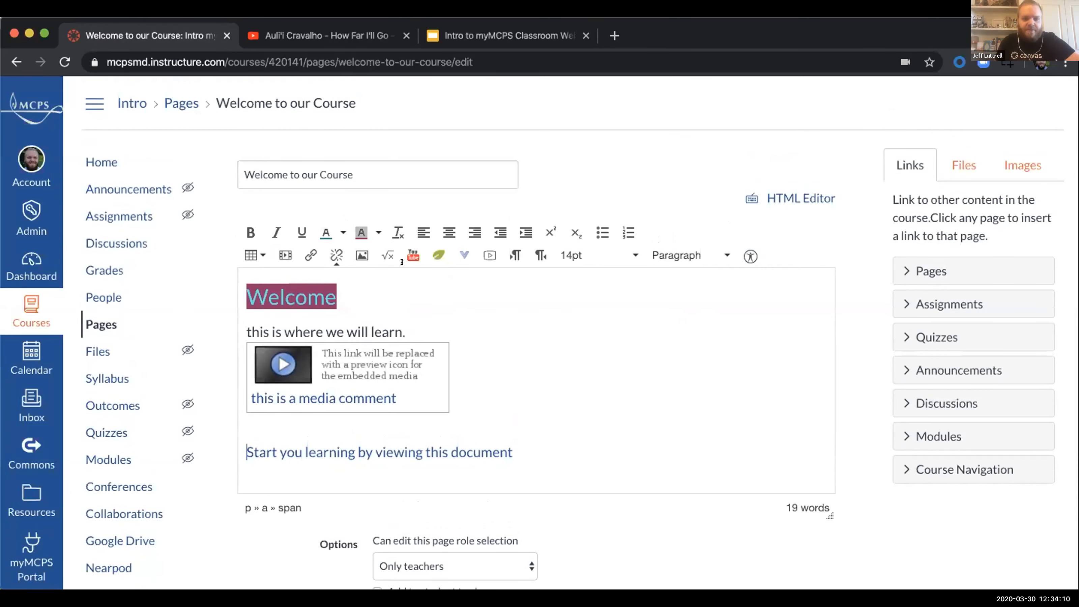
{"action": "left_click", "coordinate": [510, 453]}
{"action": "key", "text": "Return"}
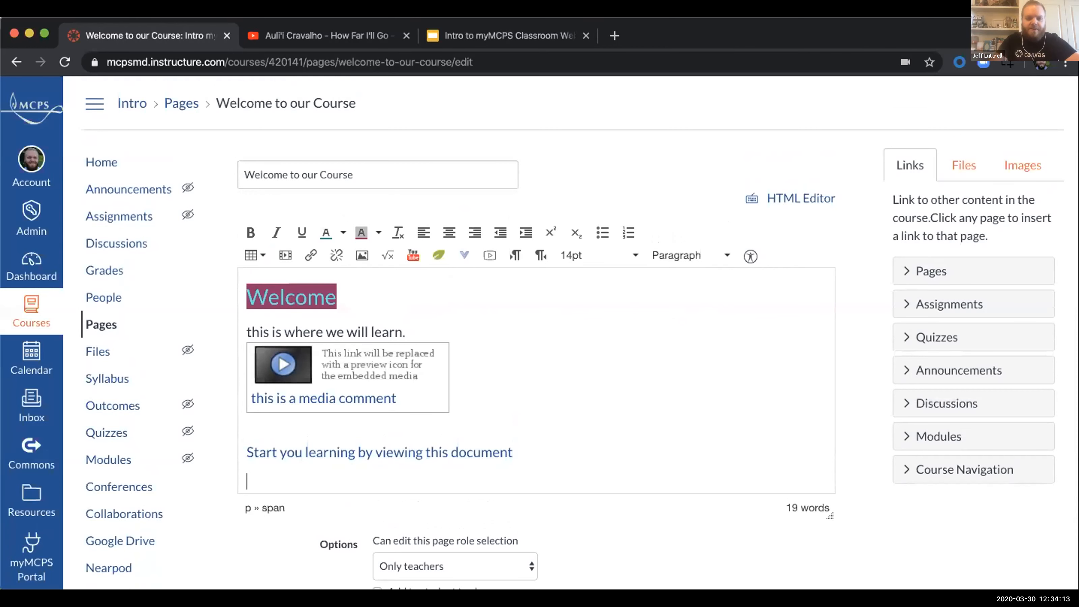
{"action": "left_click", "coordinate": [357, 254]}
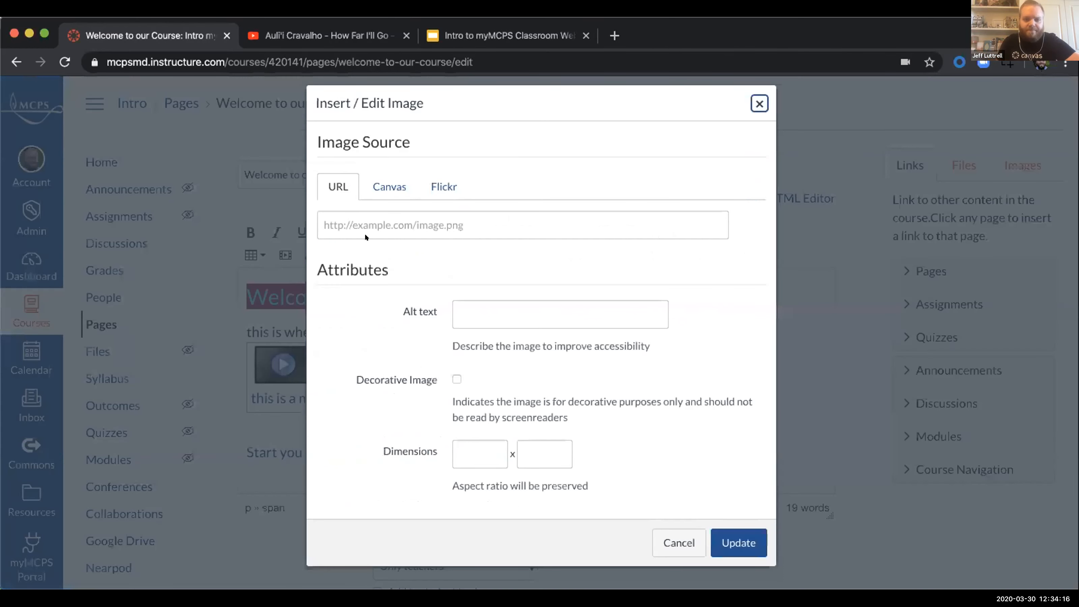
{"action": "left_click", "coordinate": [369, 182]}
{"action": "left_click", "coordinate": [355, 184]}
{"action": "left_click", "coordinate": [378, 189]}
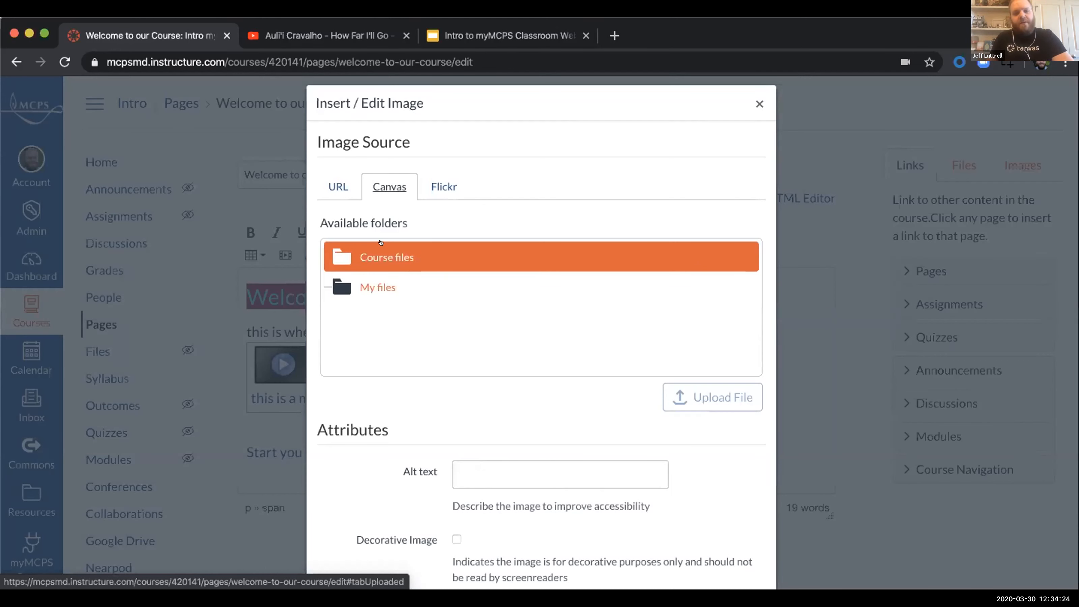
{"action": "left_click", "coordinate": [385, 257]}
{"action": "left_click", "coordinate": [694, 385]}
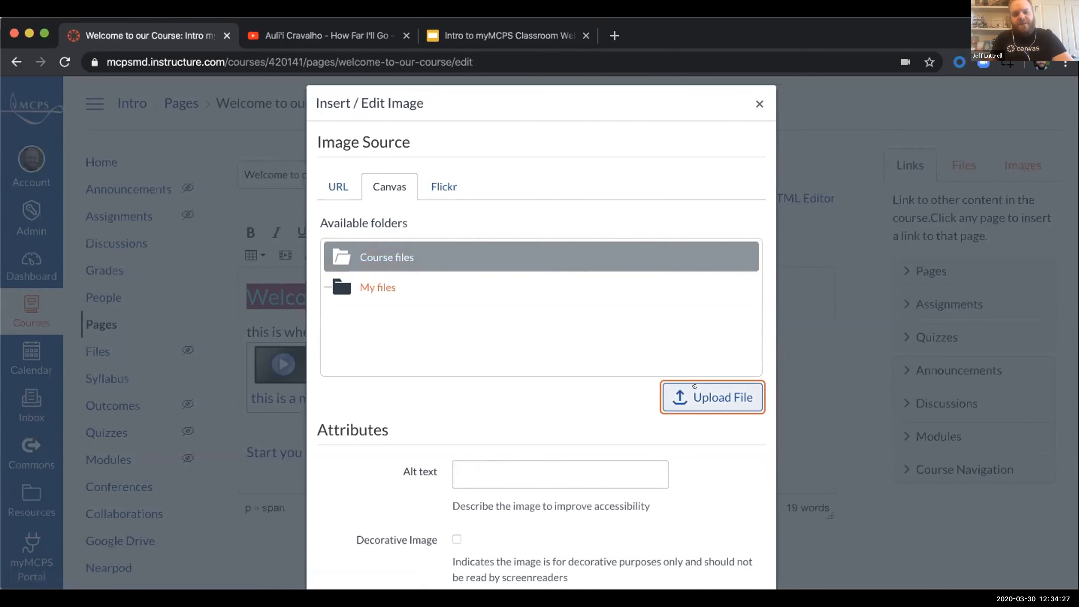
{"action": "double_click", "coordinate": [391, 153]}
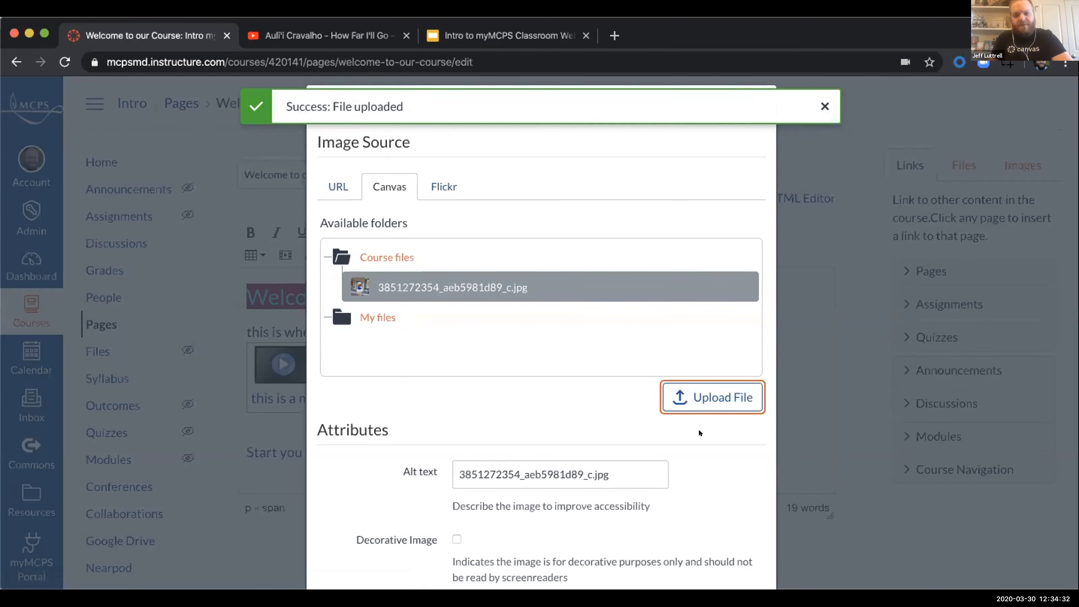
{"action": "scroll", "coordinate": [698, 428], "scroll_direction": "down", "scroll_amount": 3}
{"action": "left_click", "coordinate": [739, 563]}
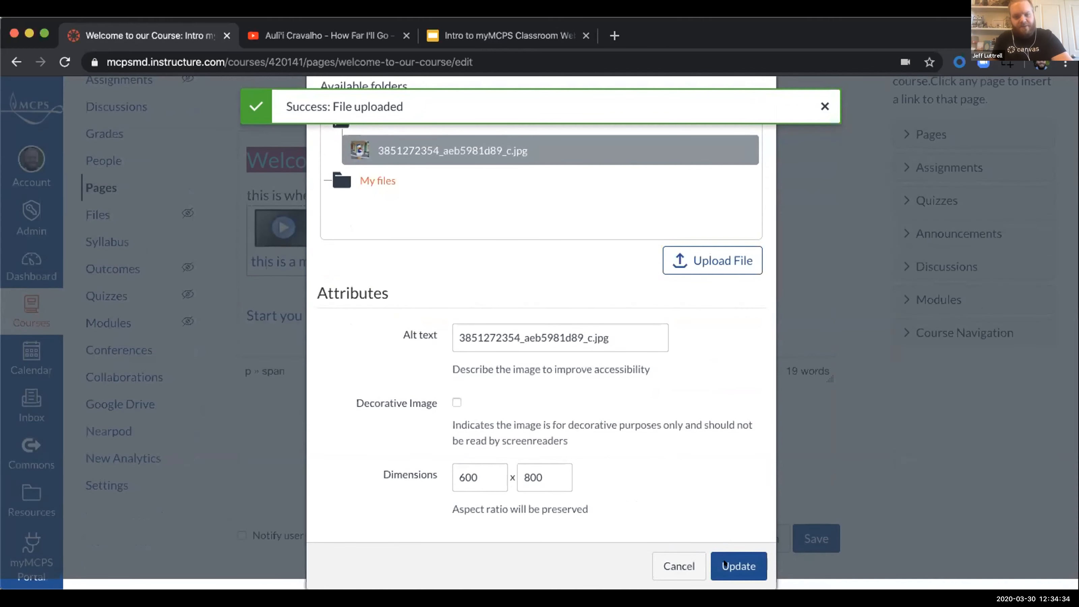
Step: Shrink the embedded image proportionally by its corner handle to a height of about 517 pixels
{"action": "scroll", "coordinate": [615, 307], "scroll_direction": "up", "scroll_amount": 1}
{"action": "scroll", "coordinate": [759, 311], "scroll_direction": "down", "scroll_amount": 3}
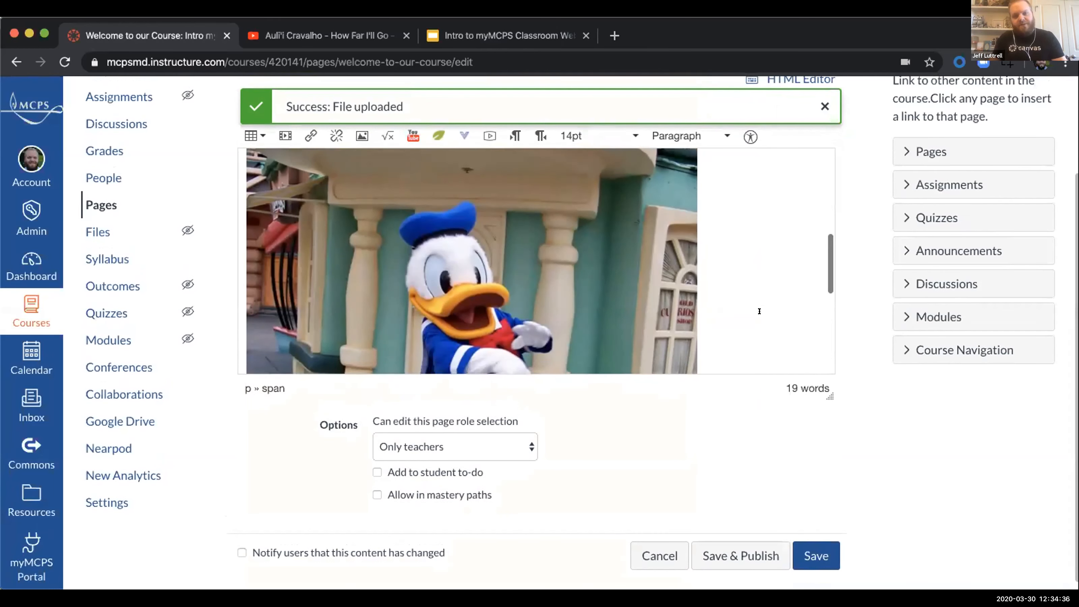
{"action": "scroll", "coordinate": [760, 311], "scroll_direction": "up", "scroll_amount": 5}
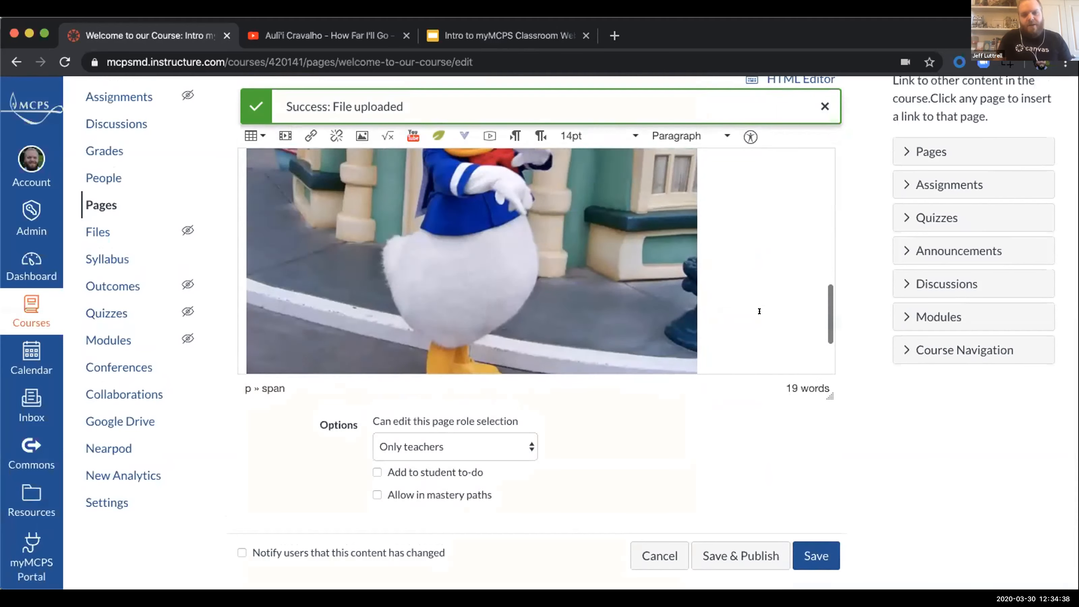
{"action": "scroll", "coordinate": [760, 311], "scroll_direction": "up", "scroll_amount": 2}
{"action": "scroll", "coordinate": [760, 311], "scroll_direction": "down", "scroll_amount": 1}
{"action": "double_click", "coordinate": [762, 310]}
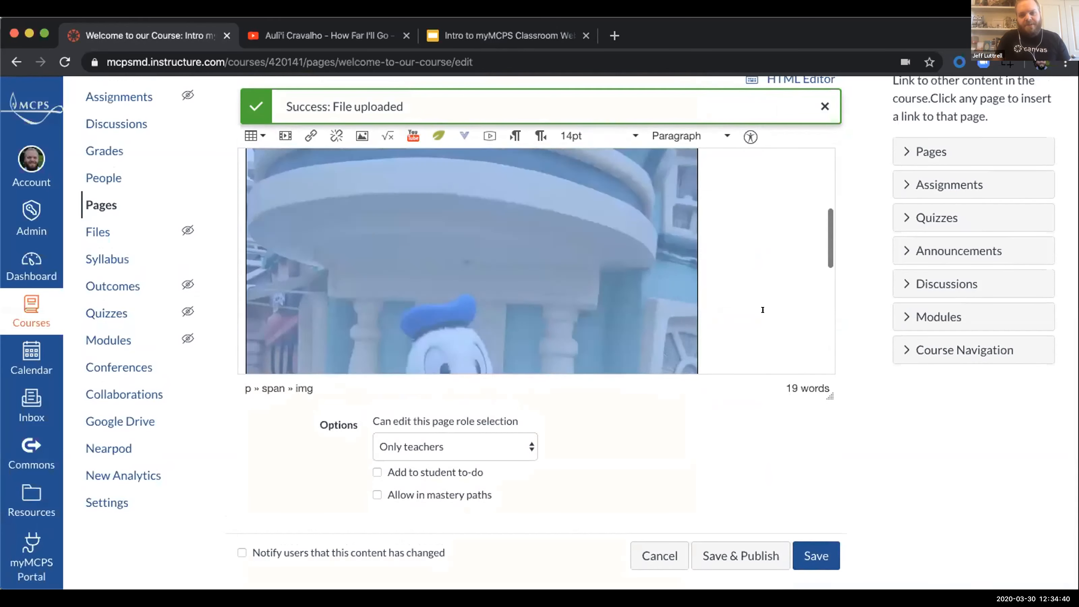
{"action": "scroll", "coordinate": [763, 310], "scroll_direction": "down", "scroll_amount": 5}
{"action": "scroll", "coordinate": [763, 310], "scroll_direction": "down", "scroll_amount": 3}
{"action": "left_click_drag", "start_coordinate": [698, 365], "coordinate": [537, 272]}
{"action": "scroll", "coordinate": [655, 259], "scroll_direction": "up", "scroll_amount": 5}
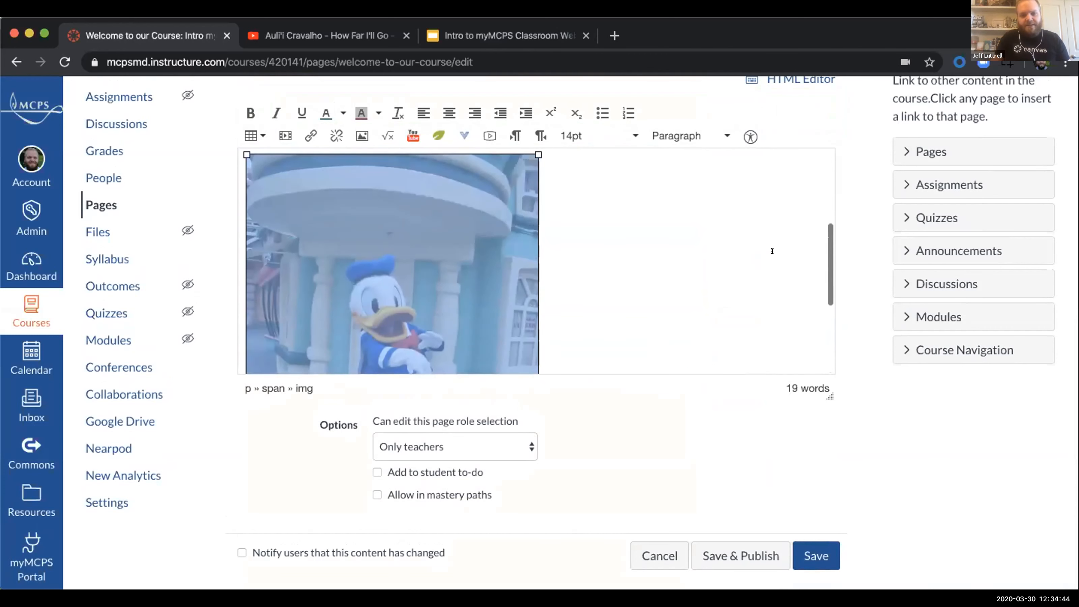
Step: Resize the embedded image to a width of 250 pixels with its aspect ratio preserved, giving 250 x 333
{"action": "left_click", "coordinate": [568, 260]}
{"action": "left_click", "coordinate": [474, 261]}
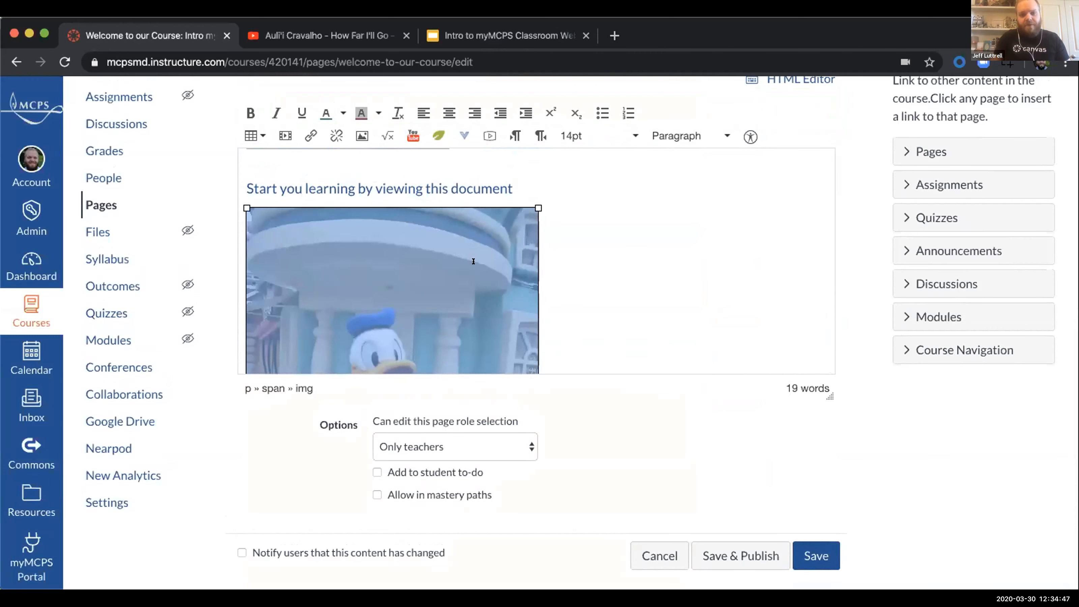
{"action": "left_click", "coordinate": [361, 135]}
{"action": "double_click", "coordinate": [471, 456]}
{"action": "type", "text": "250"}
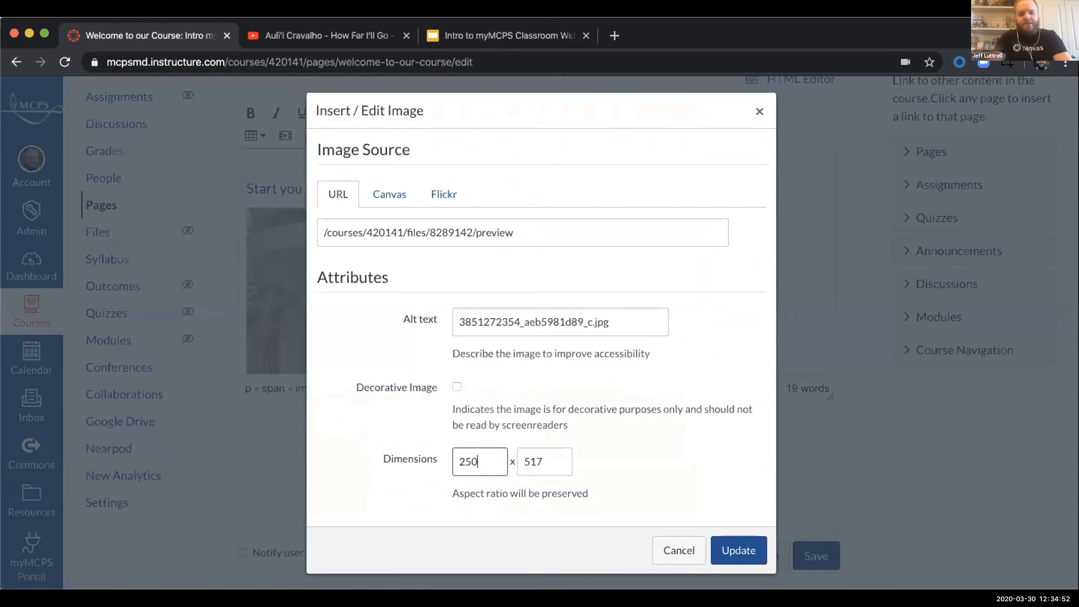
{"action": "left_click", "coordinate": [699, 460]}
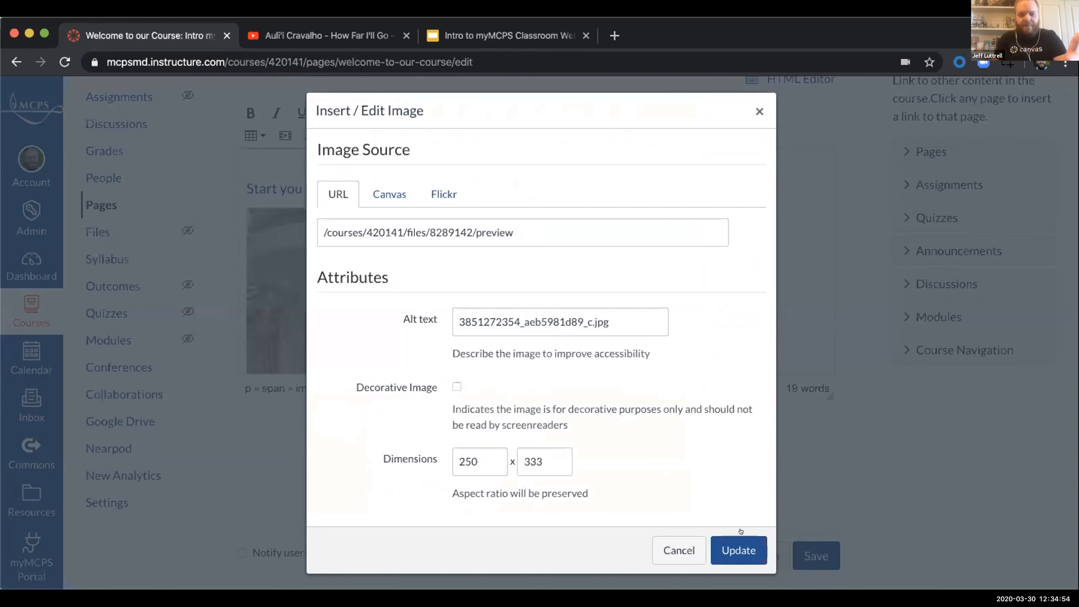
{"action": "left_click", "coordinate": [739, 550]}
{"action": "left_click", "coordinate": [484, 299]}
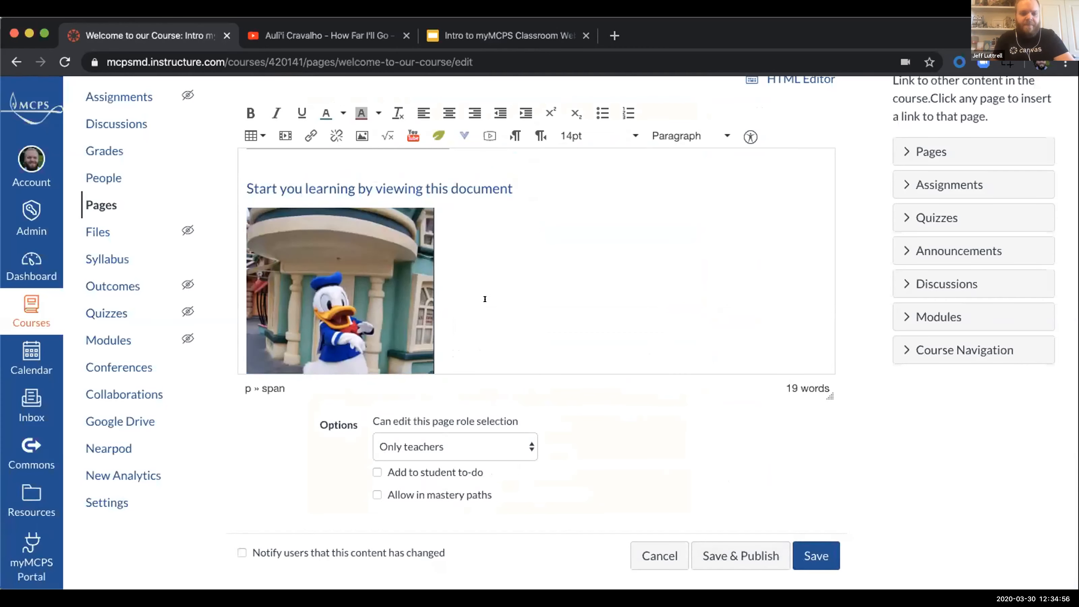
Step: Center the embedded image horizontally on the welcome page and check its placement below the linked sentence
{"action": "left_click", "coordinate": [408, 298]}
{"action": "left_click", "coordinate": [450, 112]}
{"action": "left_click", "coordinate": [689, 312]}
{"action": "scroll", "coordinate": [686, 310], "scroll_direction": "up", "scroll_amount": 2}
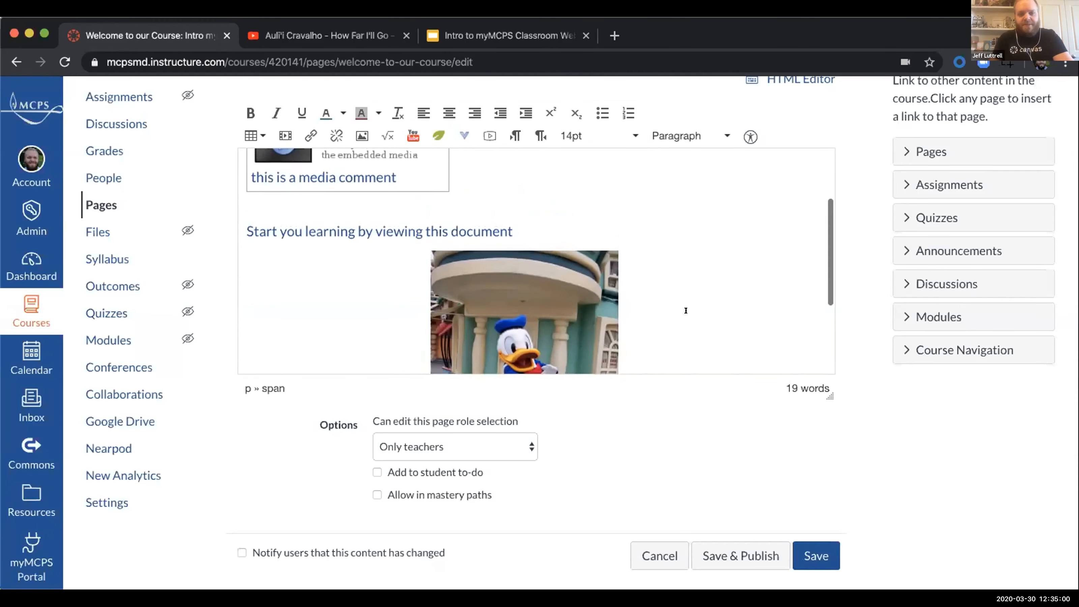
{"action": "scroll", "coordinate": [686, 310], "scroll_direction": "down", "scroll_amount": 3}
{"action": "scroll", "coordinate": [685, 310], "scroll_direction": "up", "scroll_amount": 1}
{"action": "scroll", "coordinate": [866, 294], "scroll_direction": "up", "scroll_amount": 2}
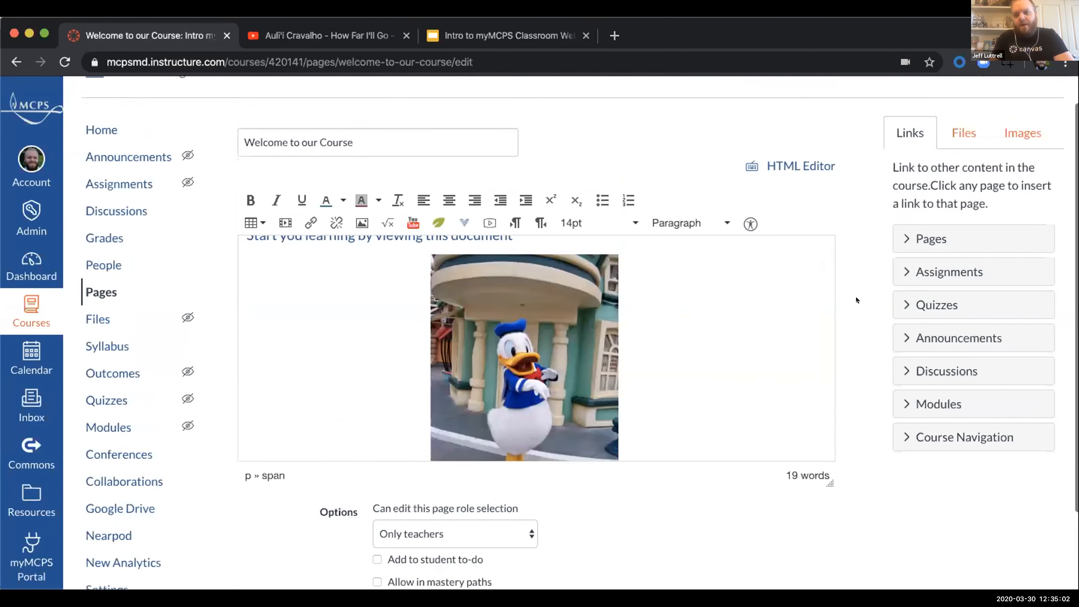
Step: Replace the image's file-name alt text with "Donald Duck" in its image properties
{"action": "left_click", "coordinate": [595, 306]}
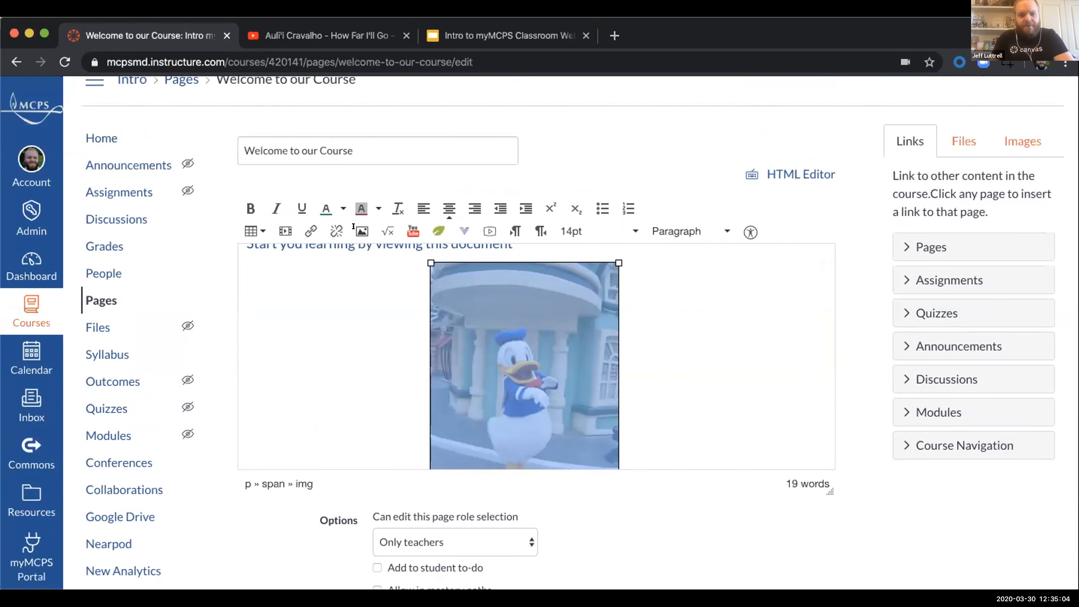
{"action": "left_click", "coordinate": [362, 230]}
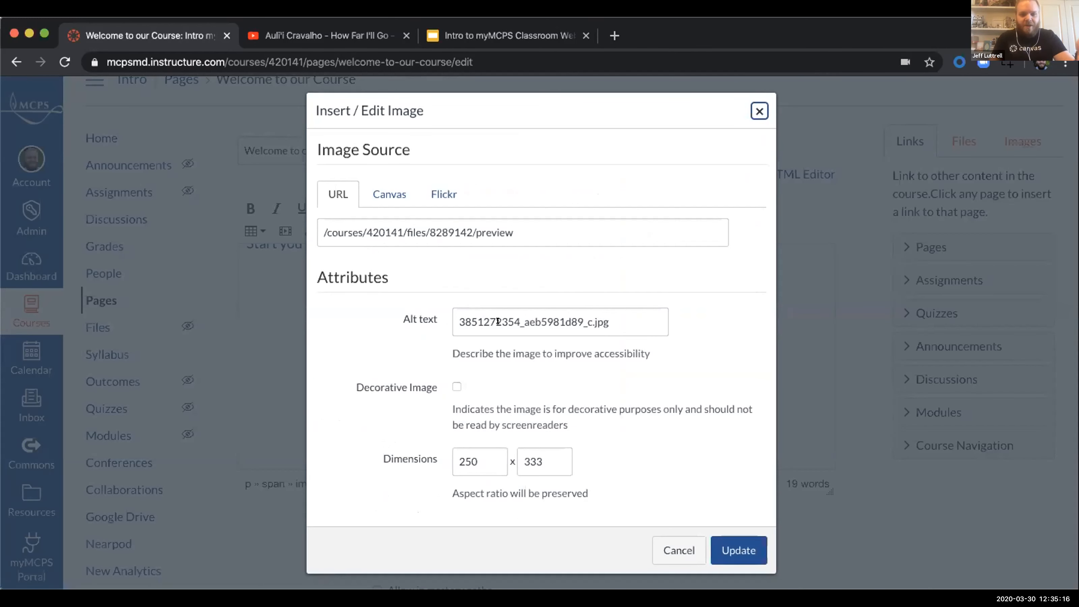
{"action": "triple_click", "coordinate": [510, 320]}
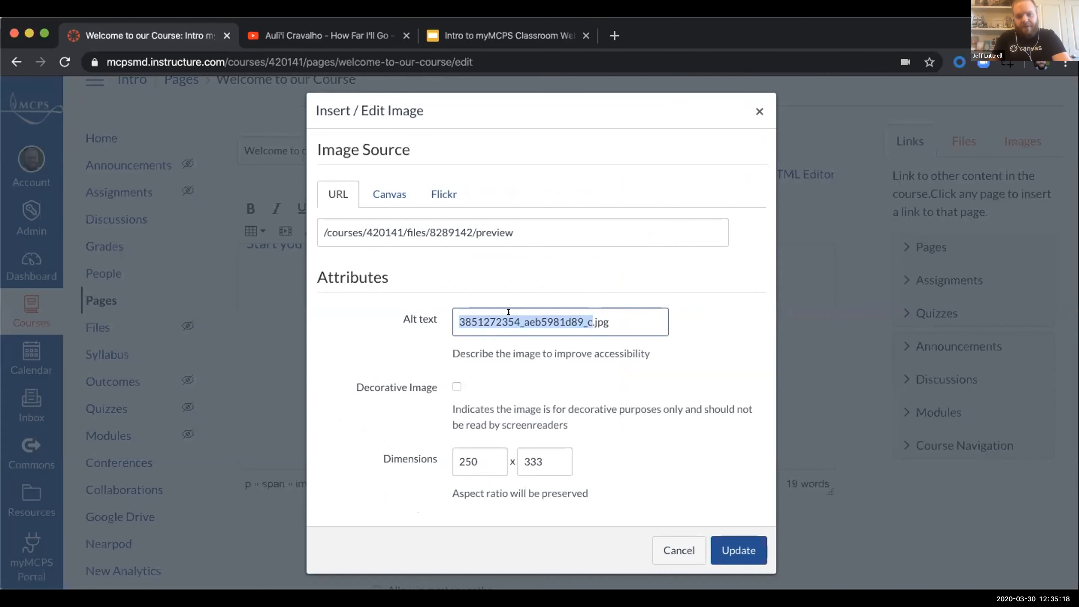
{"action": "type", "text": "Donal Du"}
{"action": "key", "text": "BackSpace"}
{"action": "key", "text": "BackSpace"}
{"action": "key", "text": "BackSpace"}
{"action": "type", "text": "d Duck"}
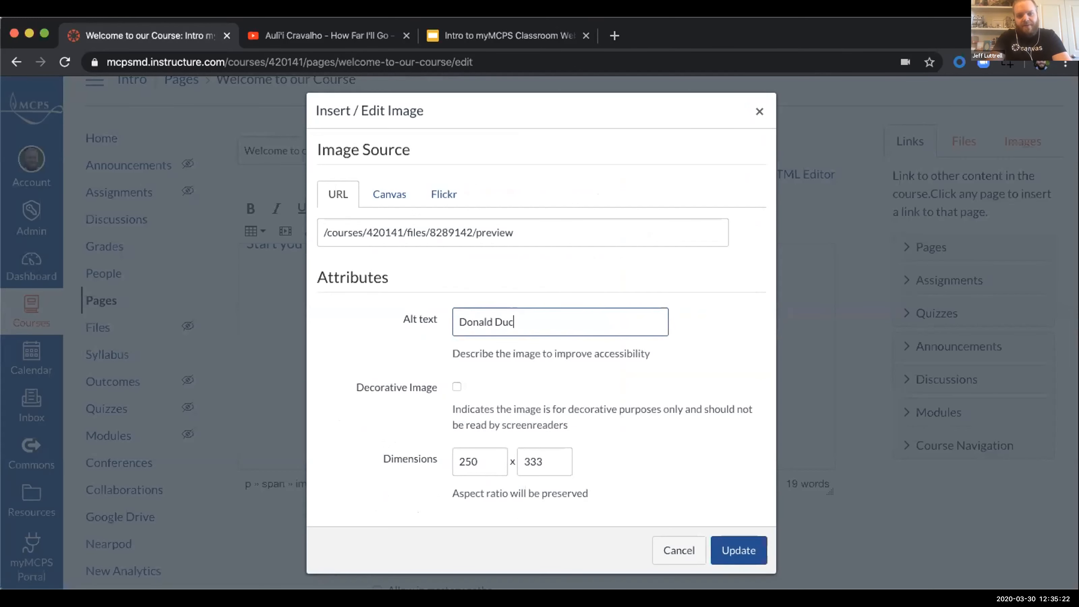
{"action": "left_click", "coordinate": [727, 553]}
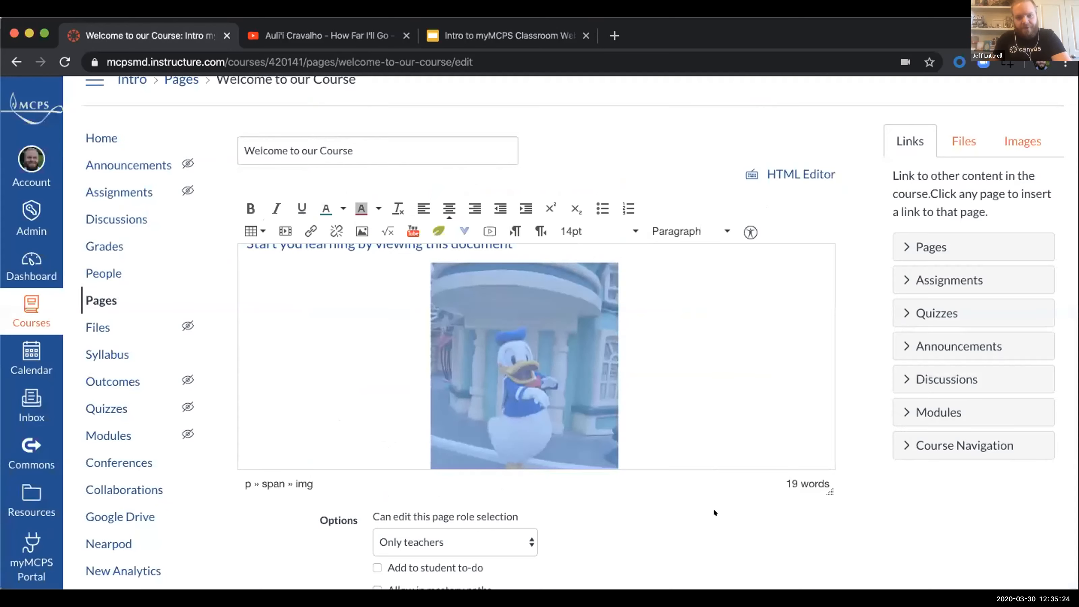
{"action": "left_click", "coordinate": [718, 369]}
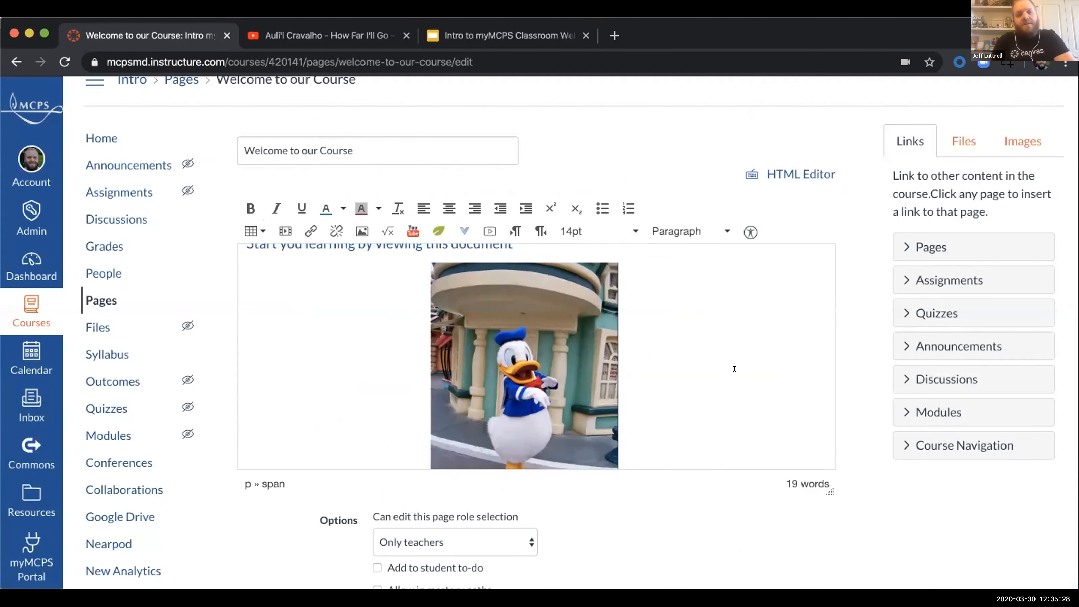
Step: Clear the alt text from the embedded image's properties and update the image
{"action": "left_click", "coordinate": [594, 349]}
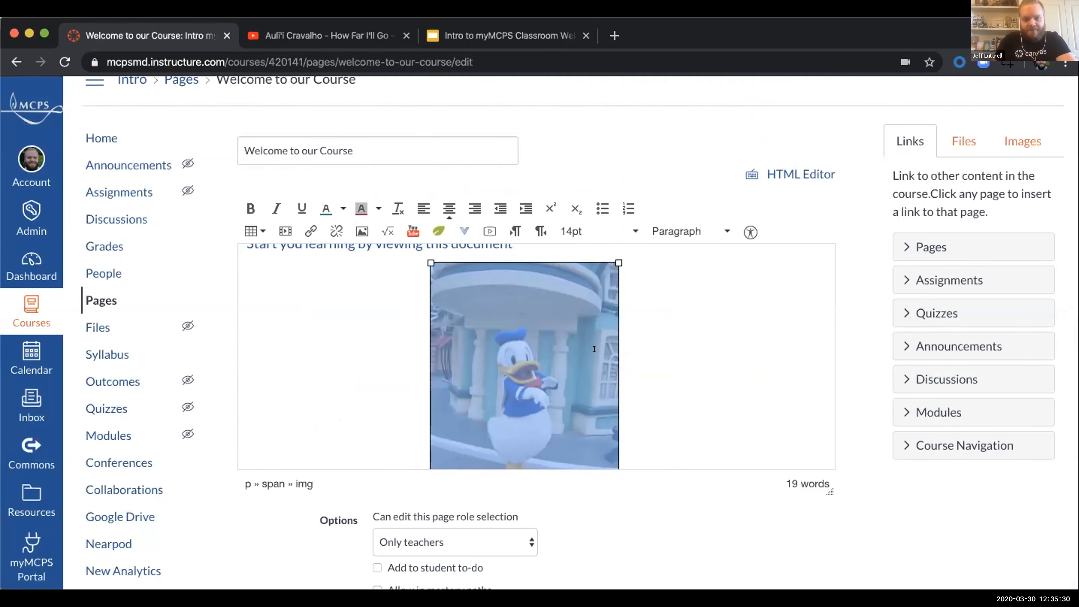
{"action": "left_click", "coordinate": [361, 231]}
{"action": "triple_click", "coordinate": [521, 321]}
{"action": "key", "text": "BackSpace"}
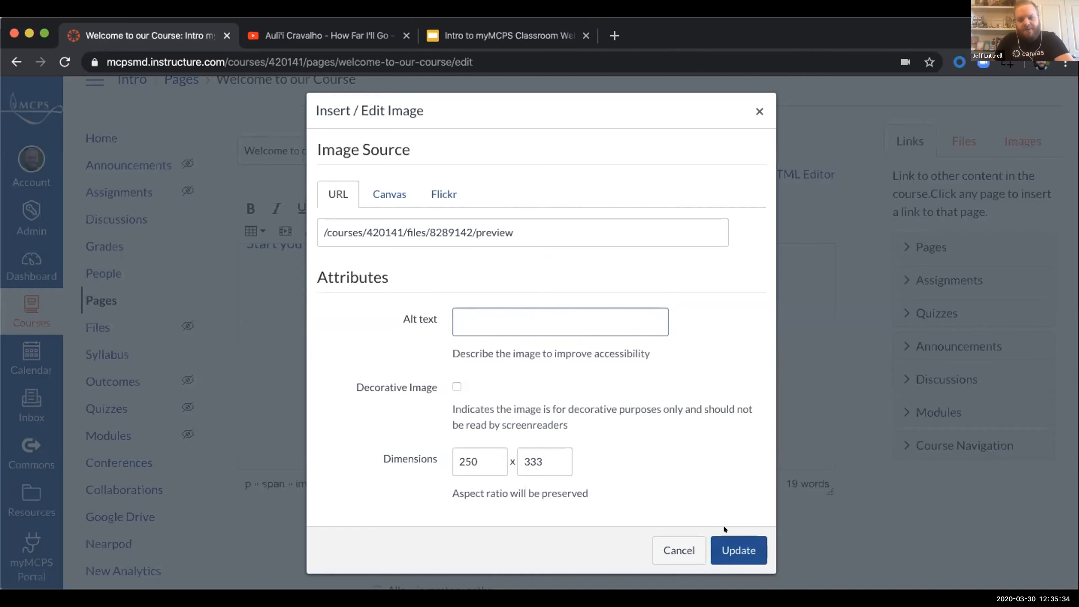
{"action": "left_click", "coordinate": [734, 549]}
Step: Run the Accessibility Checker on the page, apply "Donald Duck" as the image's alt text, and close the checker
{"action": "left_click", "coordinate": [750, 230]}
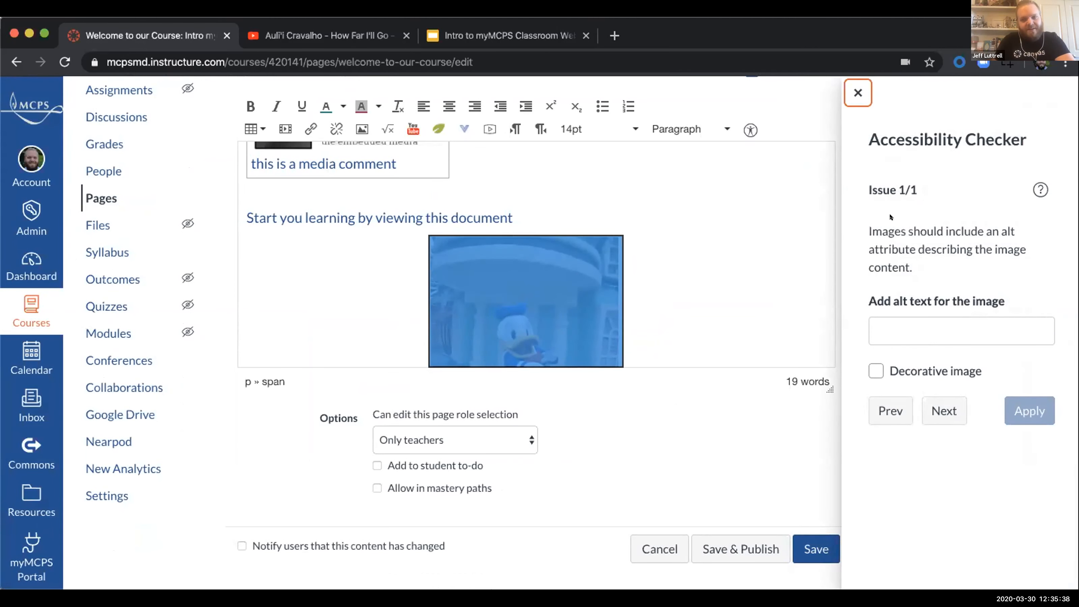
{"action": "left_click", "coordinate": [927, 322]}
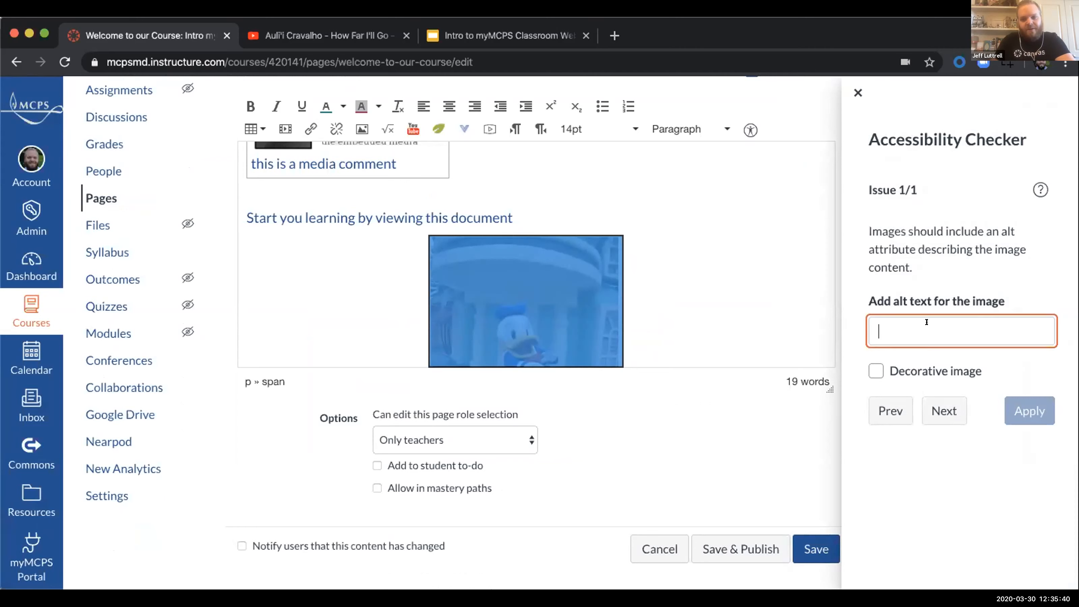
{"action": "type", "text": "Donald "}
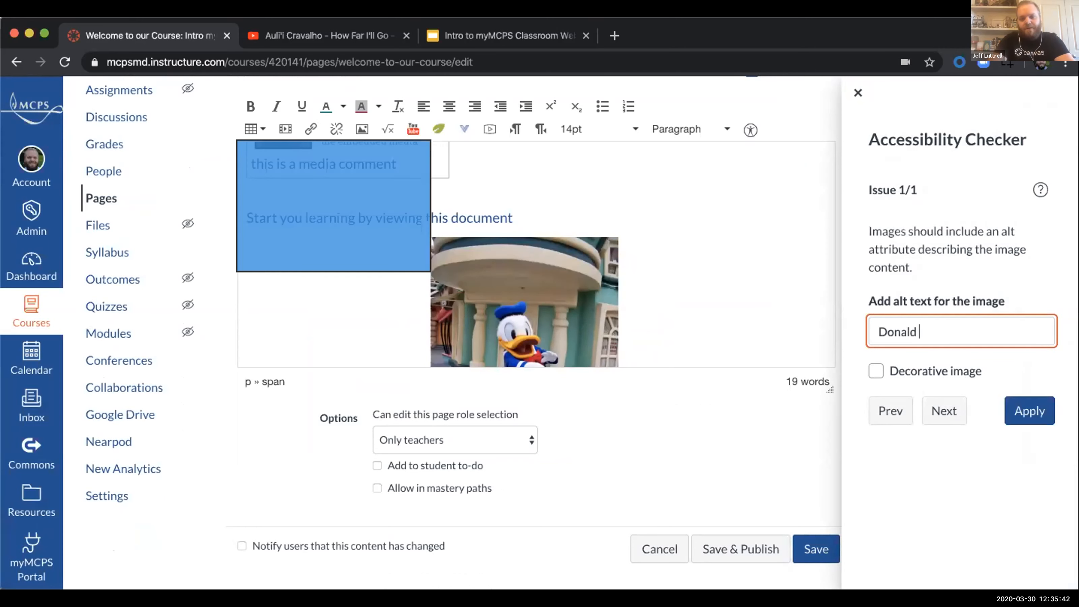
{"action": "type", "text": "Duck"}
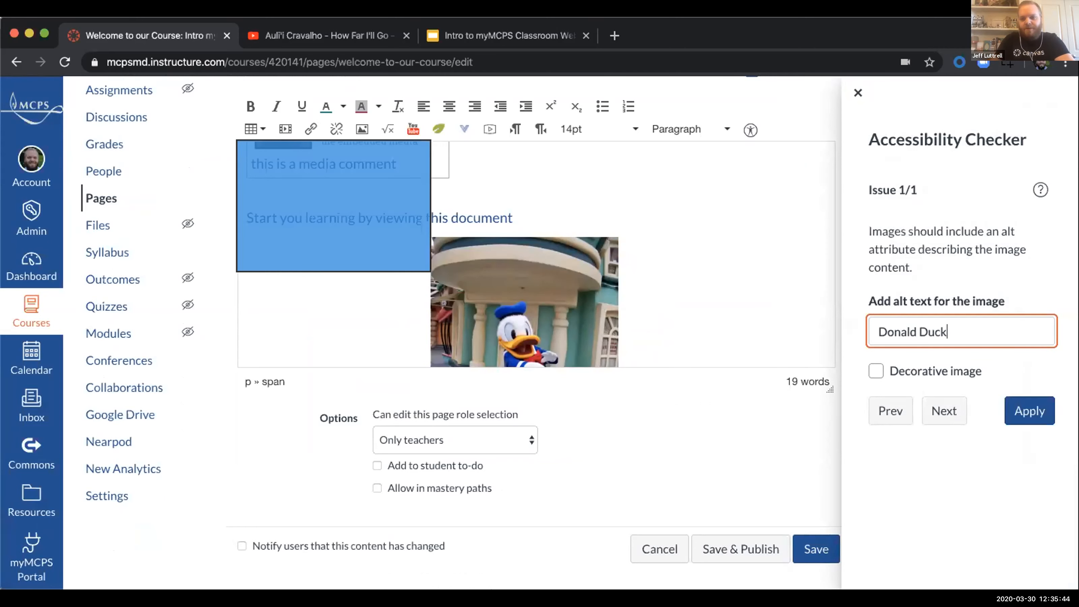
{"action": "left_click", "coordinate": [1042, 409]}
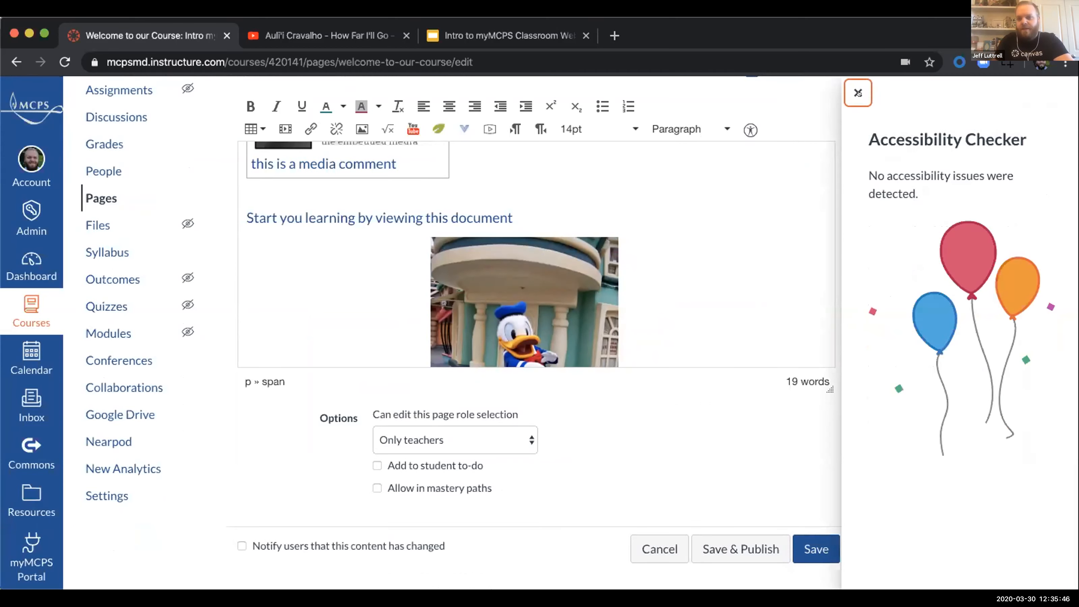
{"action": "left_click", "coordinate": [858, 93]}
Step: Save the welcome page without publishing it and return to the course home page
{"action": "scroll", "coordinate": [713, 237], "scroll_direction": "down", "scroll_amount": 2}
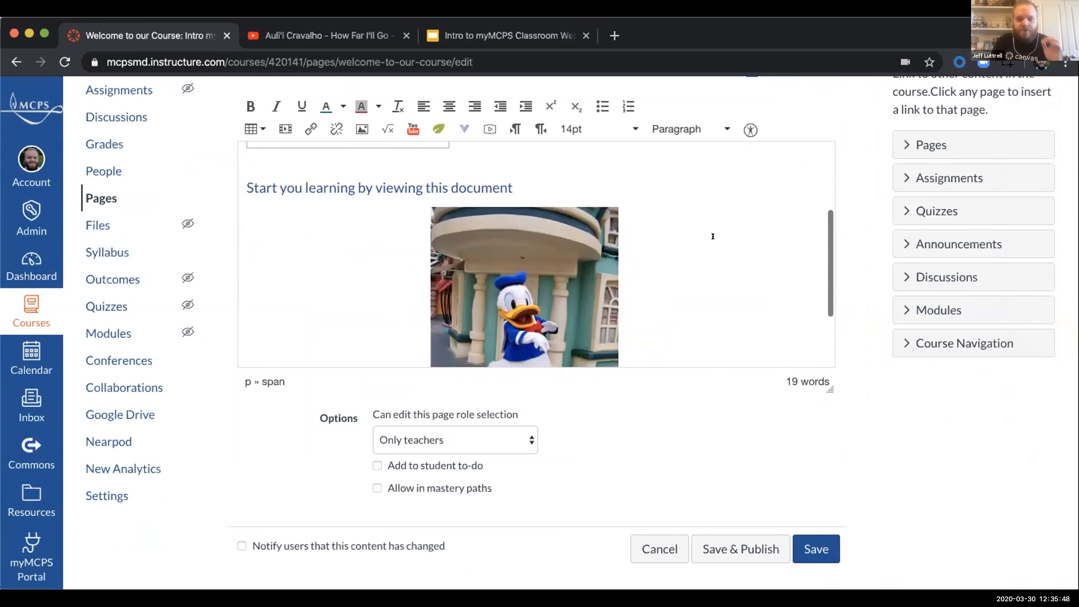
{"action": "scroll", "coordinate": [713, 236], "scroll_direction": "down", "scroll_amount": 3}
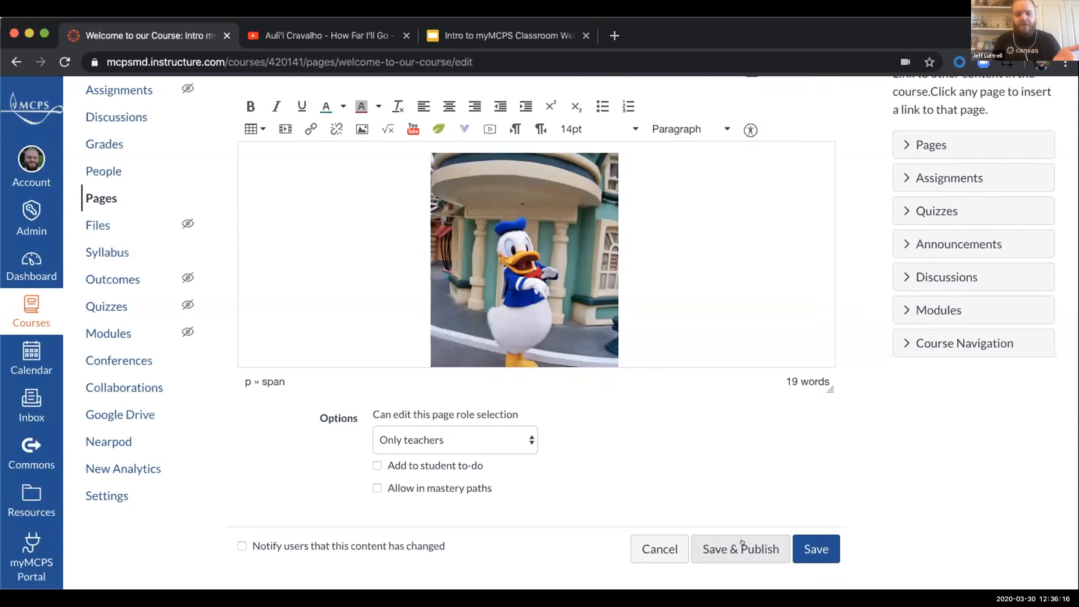
{"action": "left_click", "coordinate": [802, 542]}
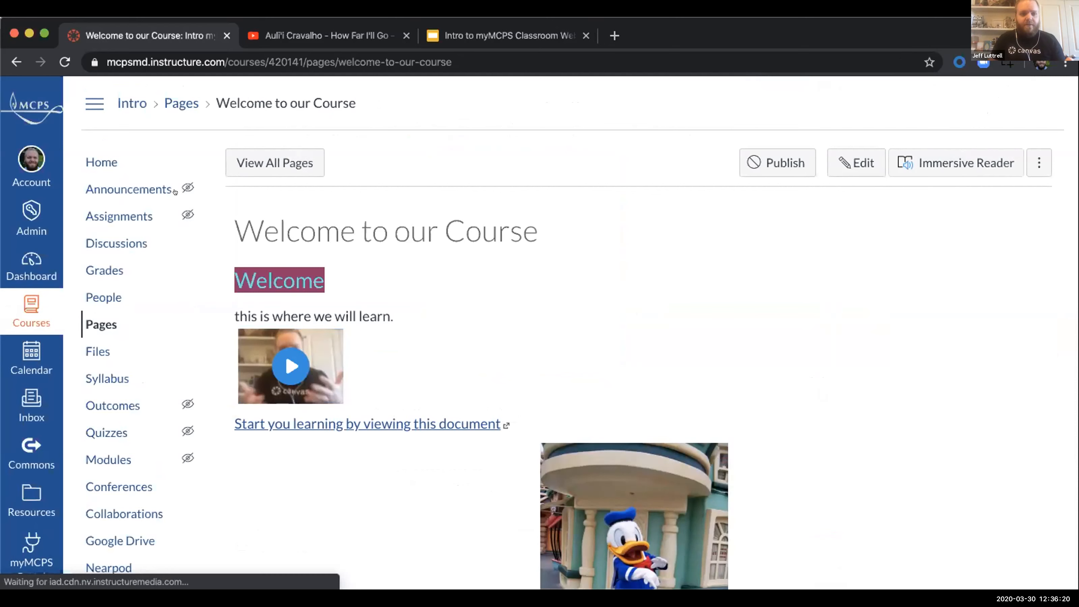
{"action": "left_click", "coordinate": [91, 159]}
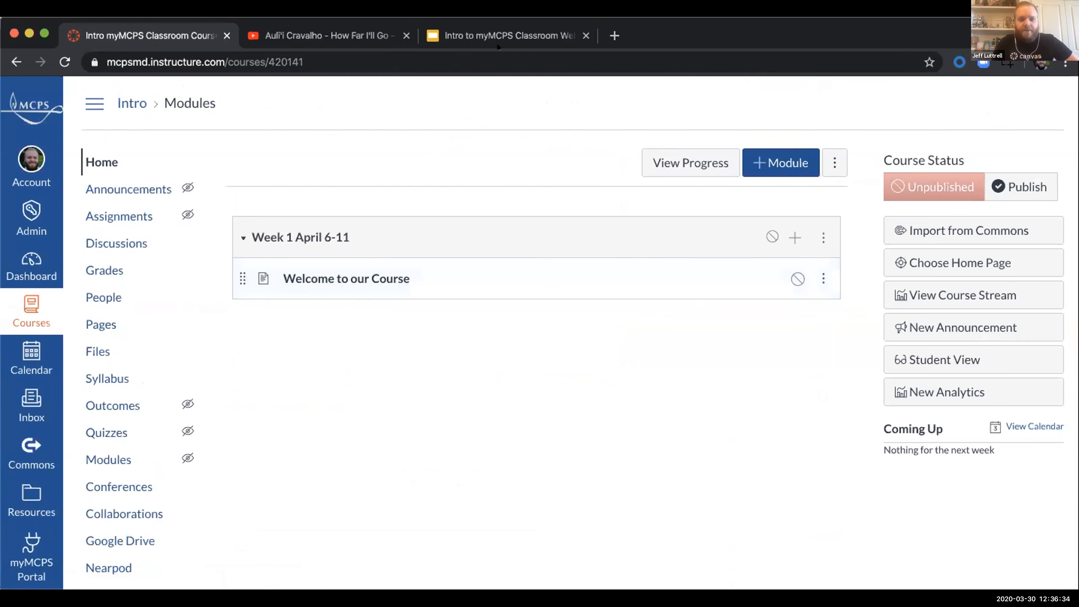
Step: Switch to the Google Slides webinar deck, show the Accessibility Checker slide, and return to the Canvas course home page
{"action": "left_click", "coordinate": [475, 34]}
{"action": "scroll", "coordinate": [28, 335], "scroll_direction": "down", "scroll_amount": 5}
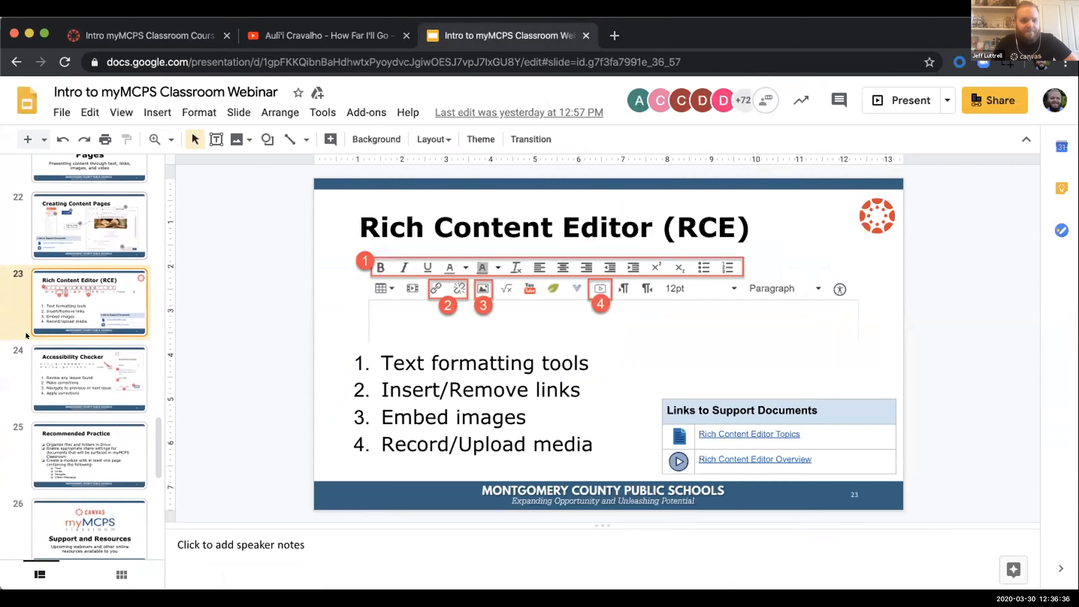
{"action": "left_click", "coordinate": [75, 394]}
{"action": "left_click", "coordinate": [144, 36]}
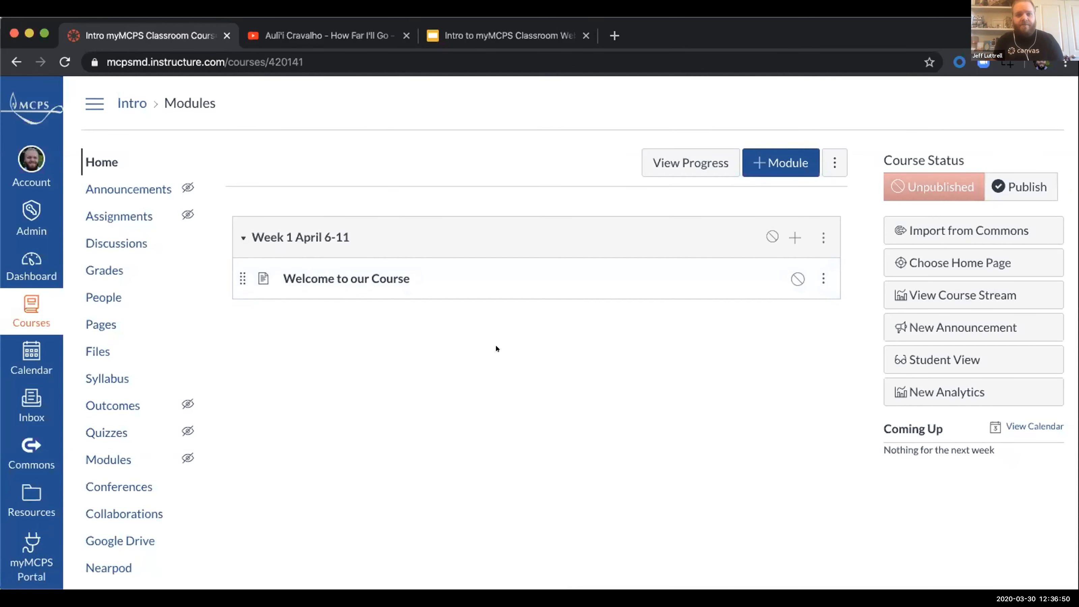
Step: Switch back to the Google Slides webinar deck and move past Recommended Practice to the Support and Resources slide
{"action": "left_click", "coordinate": [487, 26]}
{"action": "scroll", "coordinate": [50, 308], "scroll_direction": "down", "scroll_amount": 2}
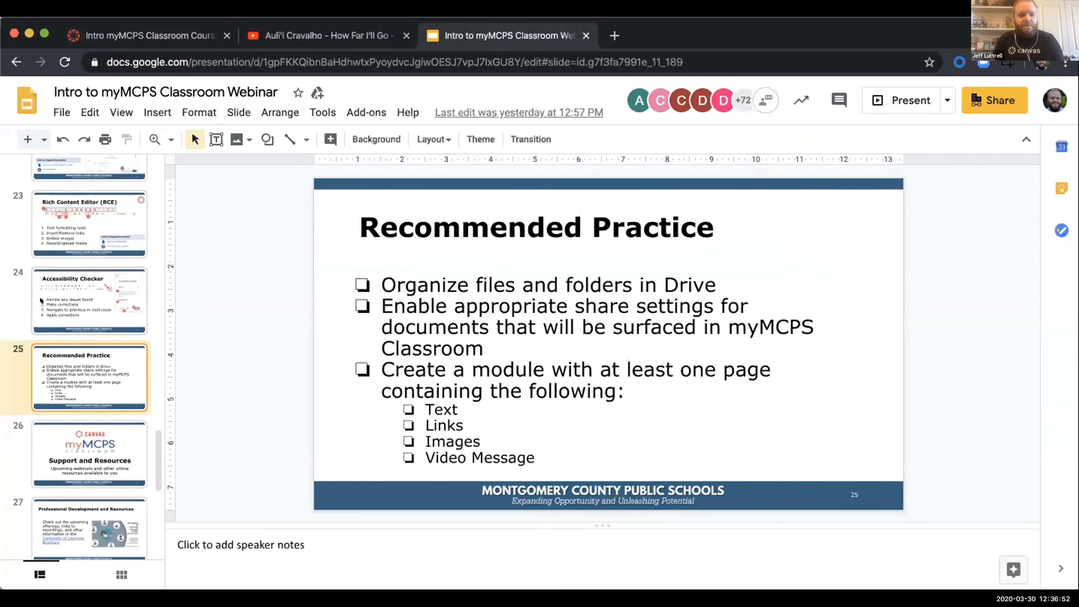
{"action": "key", "text": "Down"}
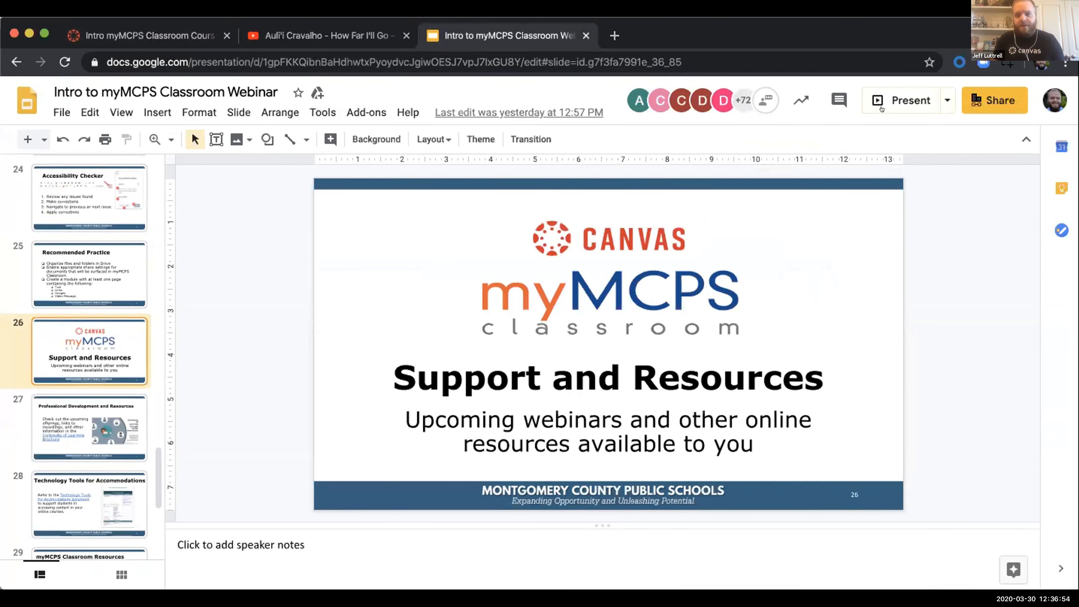
{"action": "key", "text": "Down"}
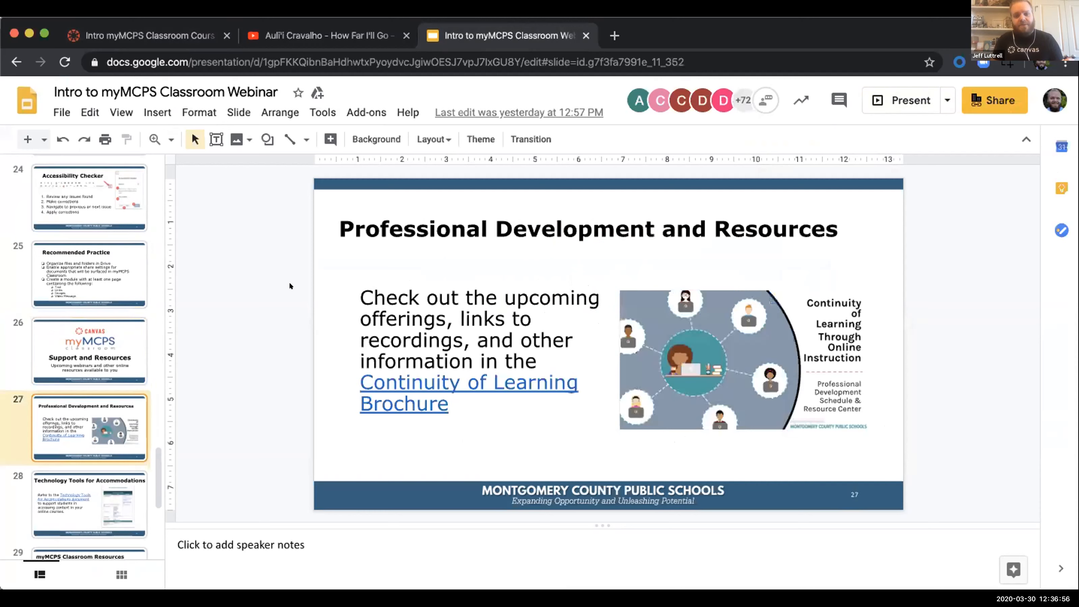
{"action": "left_click", "coordinate": [111, 333]}
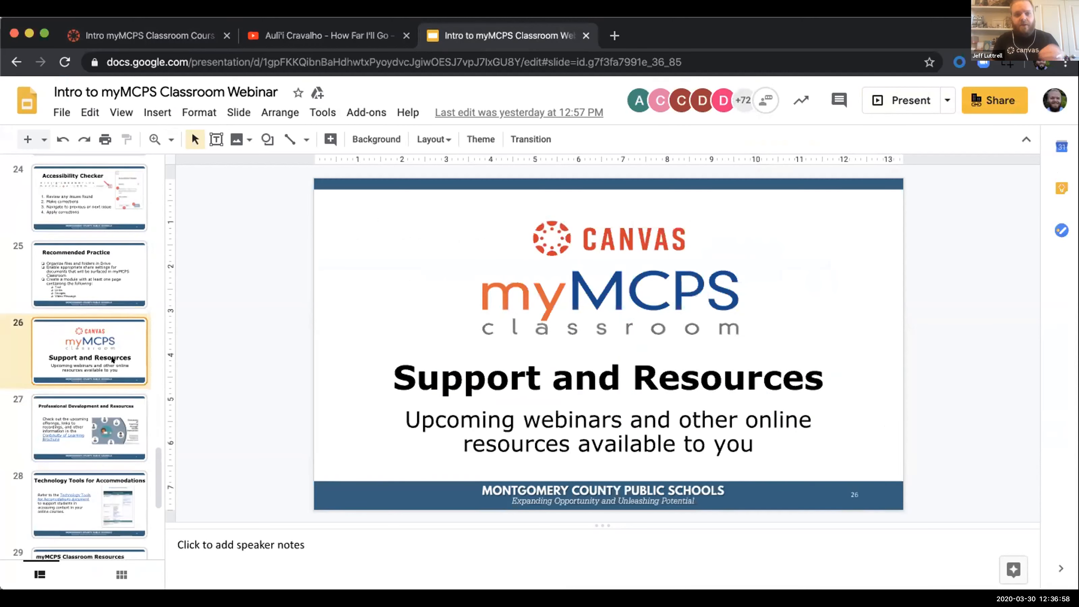
Step: Advance through the Professional Development and Resources slide to the Technology Tools for Accommodations slide
{"action": "key", "text": "Down"}
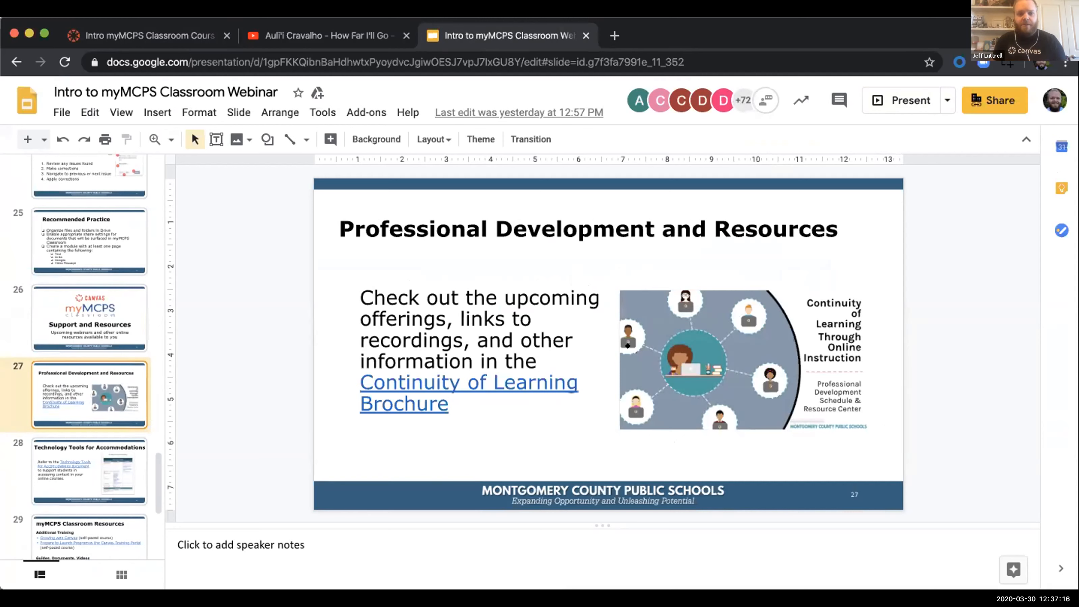
{"action": "scroll", "coordinate": [112, 377], "scroll_direction": "down", "scroll_amount": 2}
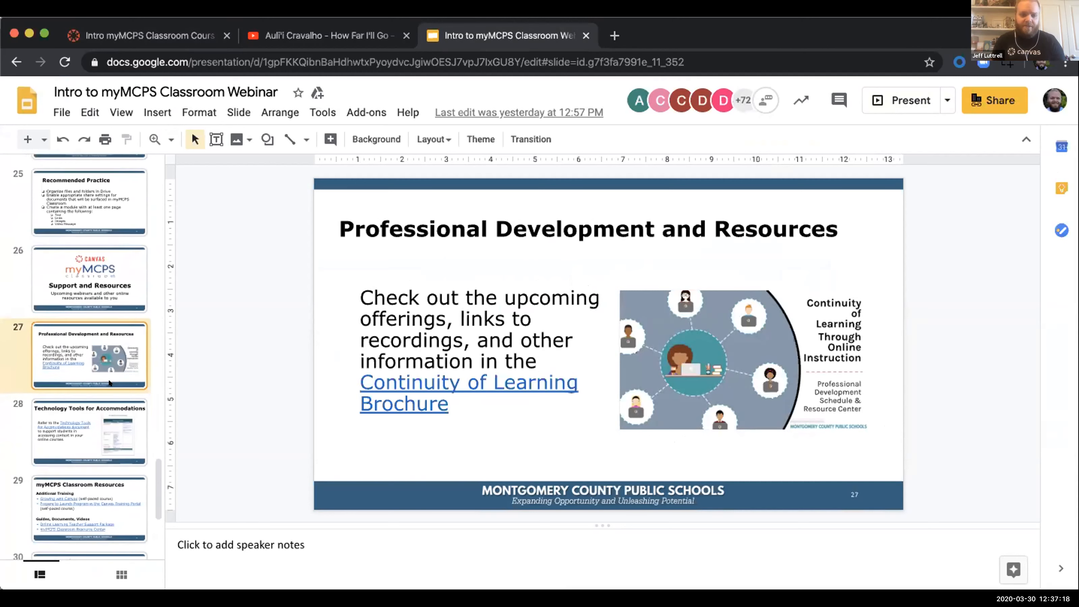
{"action": "left_click", "coordinate": [101, 398]}
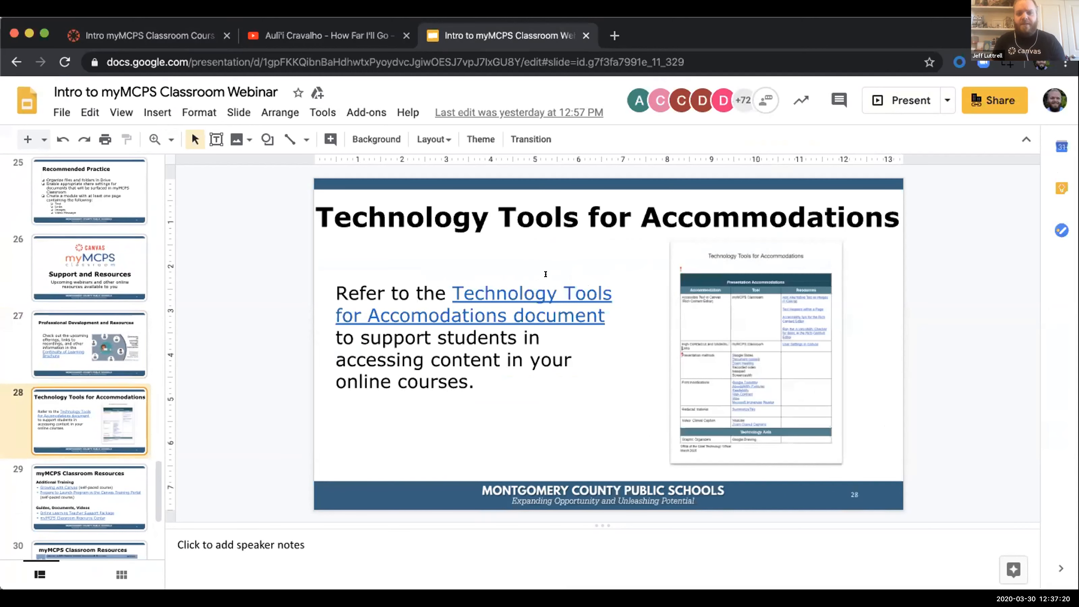